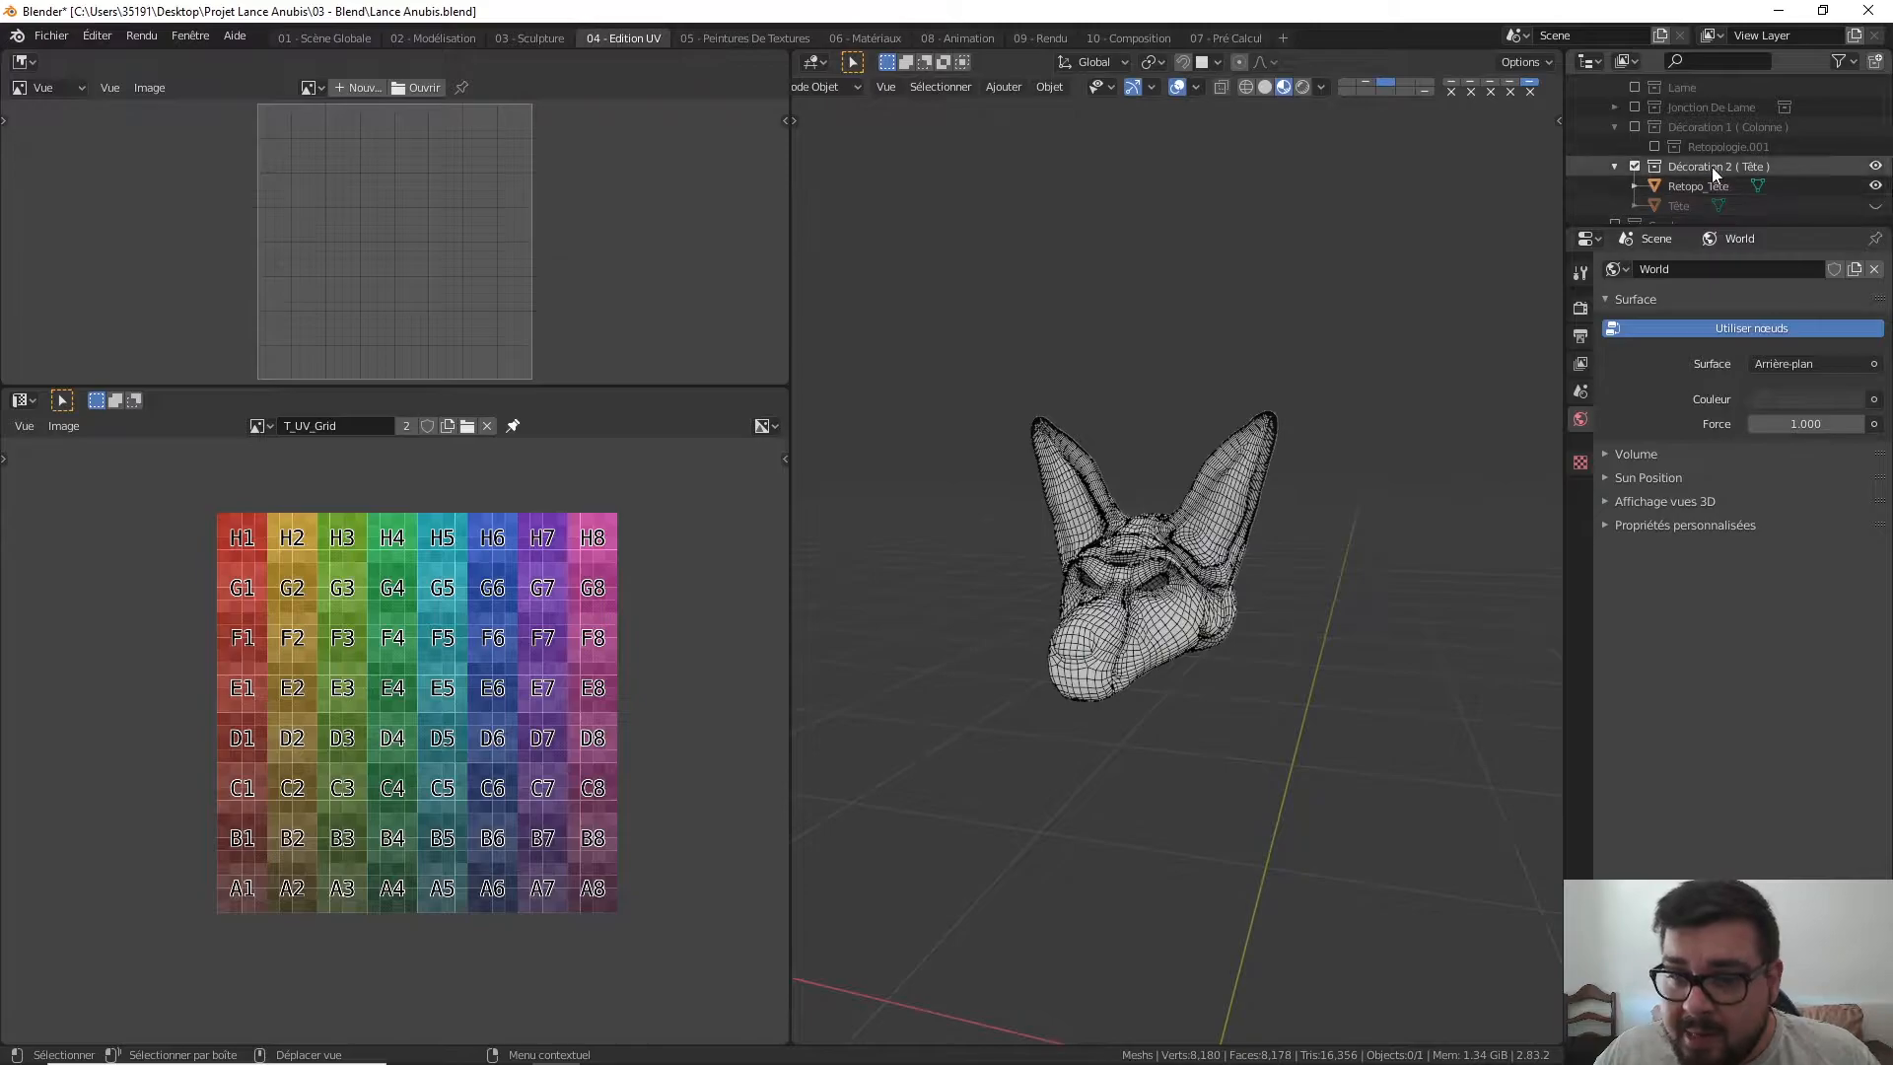
- Select the Retopo_Tête head mesh and enter Edit Mode to view it from the front
{"action": "left_click", "coordinate": [1705, 184]}
{"action": "middle_click_drag", "start_coordinate": [1304, 295], "coordinate": [1239, 414]}
{"action": "key", "text": "Tab"}
{"action": "scroll", "coordinate": [1235, 487], "scroll_direction": "up", "scroll_amount": 5}
{"action": "middle_click_drag", "start_coordinate": [1235, 487], "coordinate": [1294, 382]}
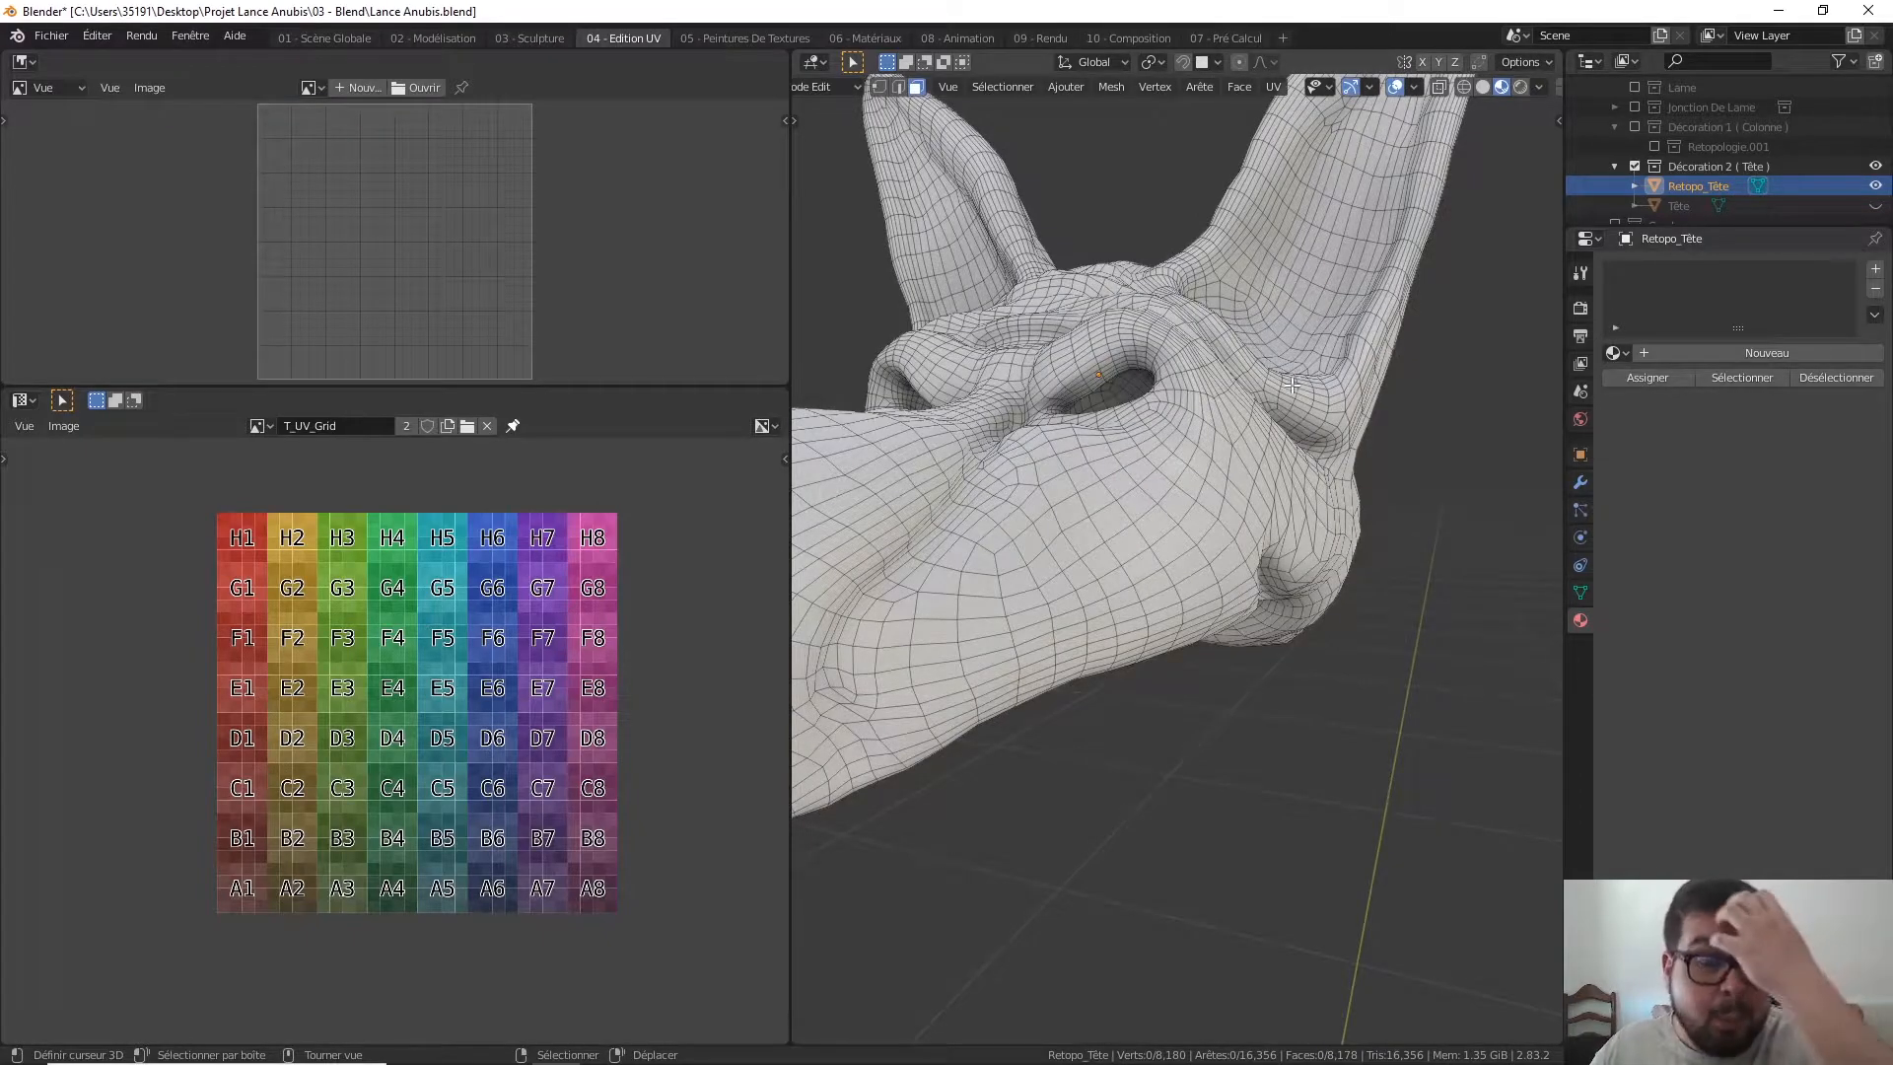
{"action": "middle_click_drag", "start_coordinate": [1222, 323], "coordinate": [1153, 499]}
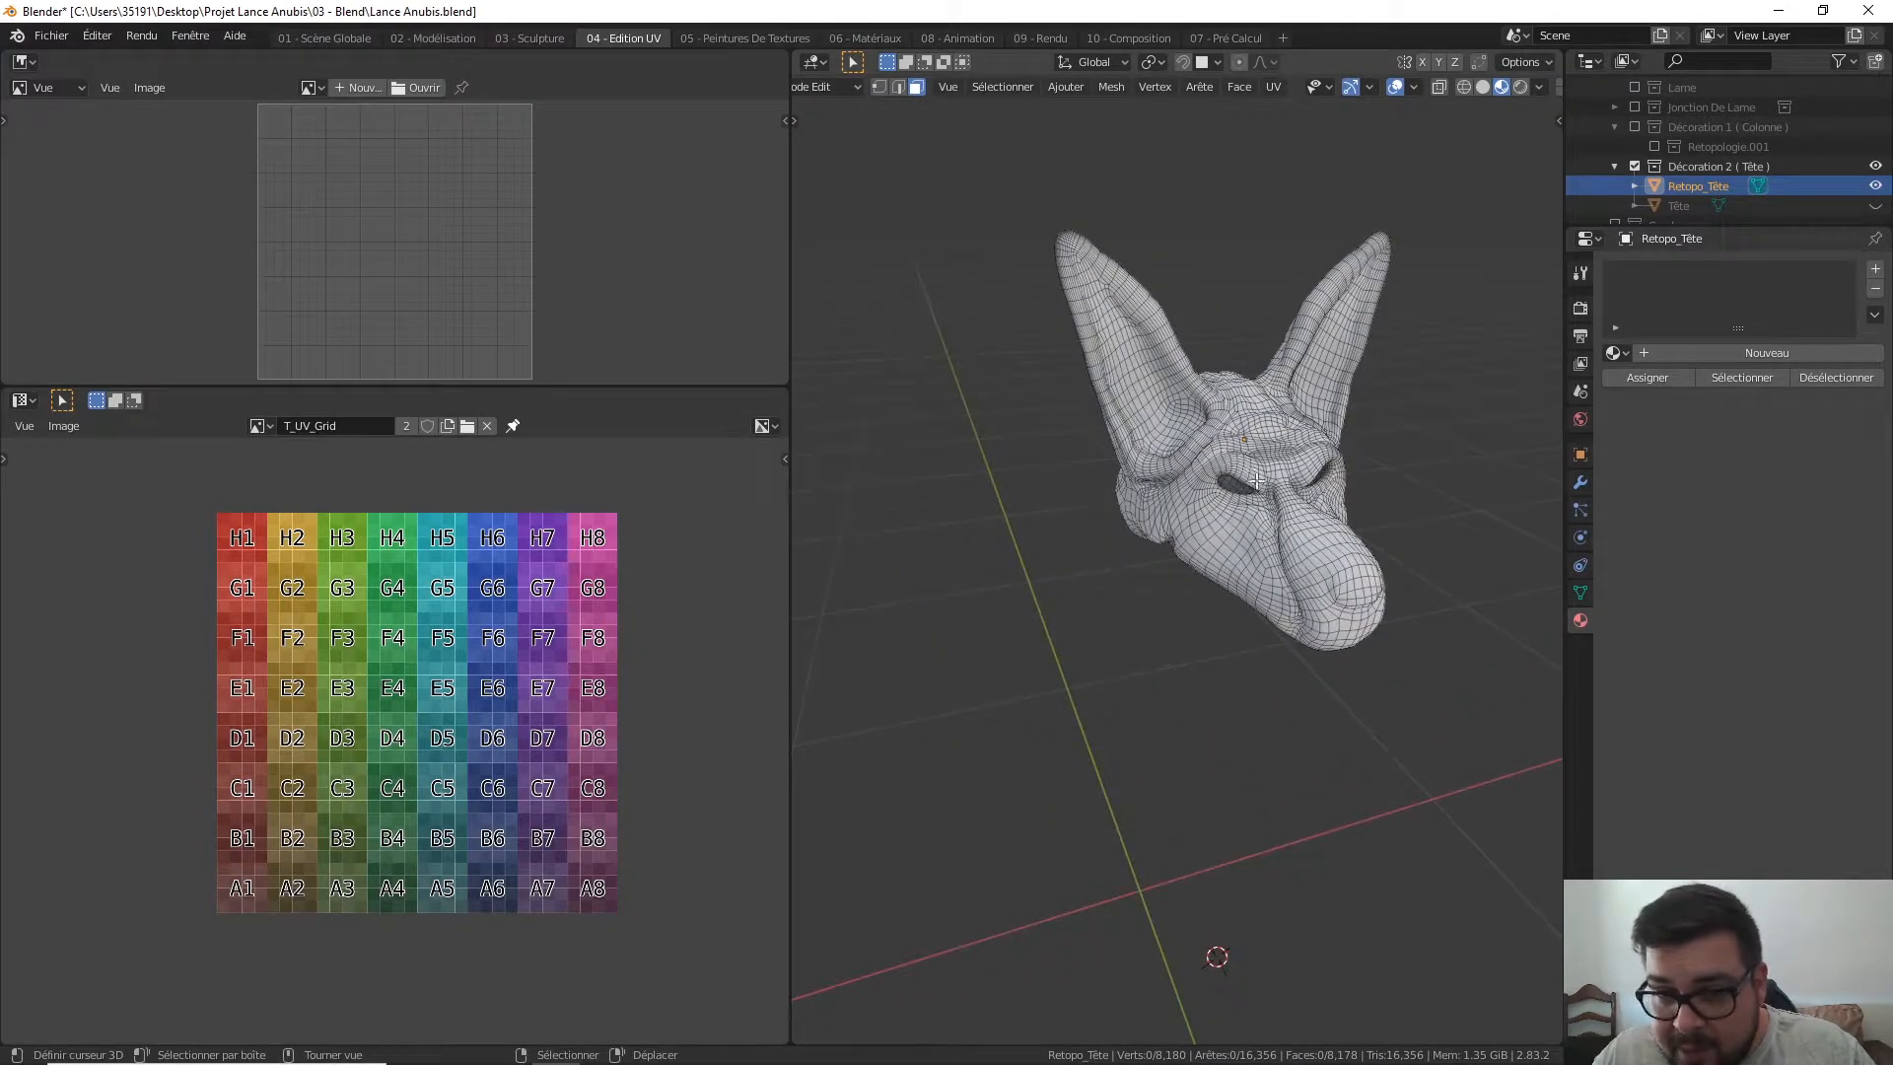
{"action": "middle_click_drag", "start_coordinate": [1215, 443], "coordinate": [1149, 324]}
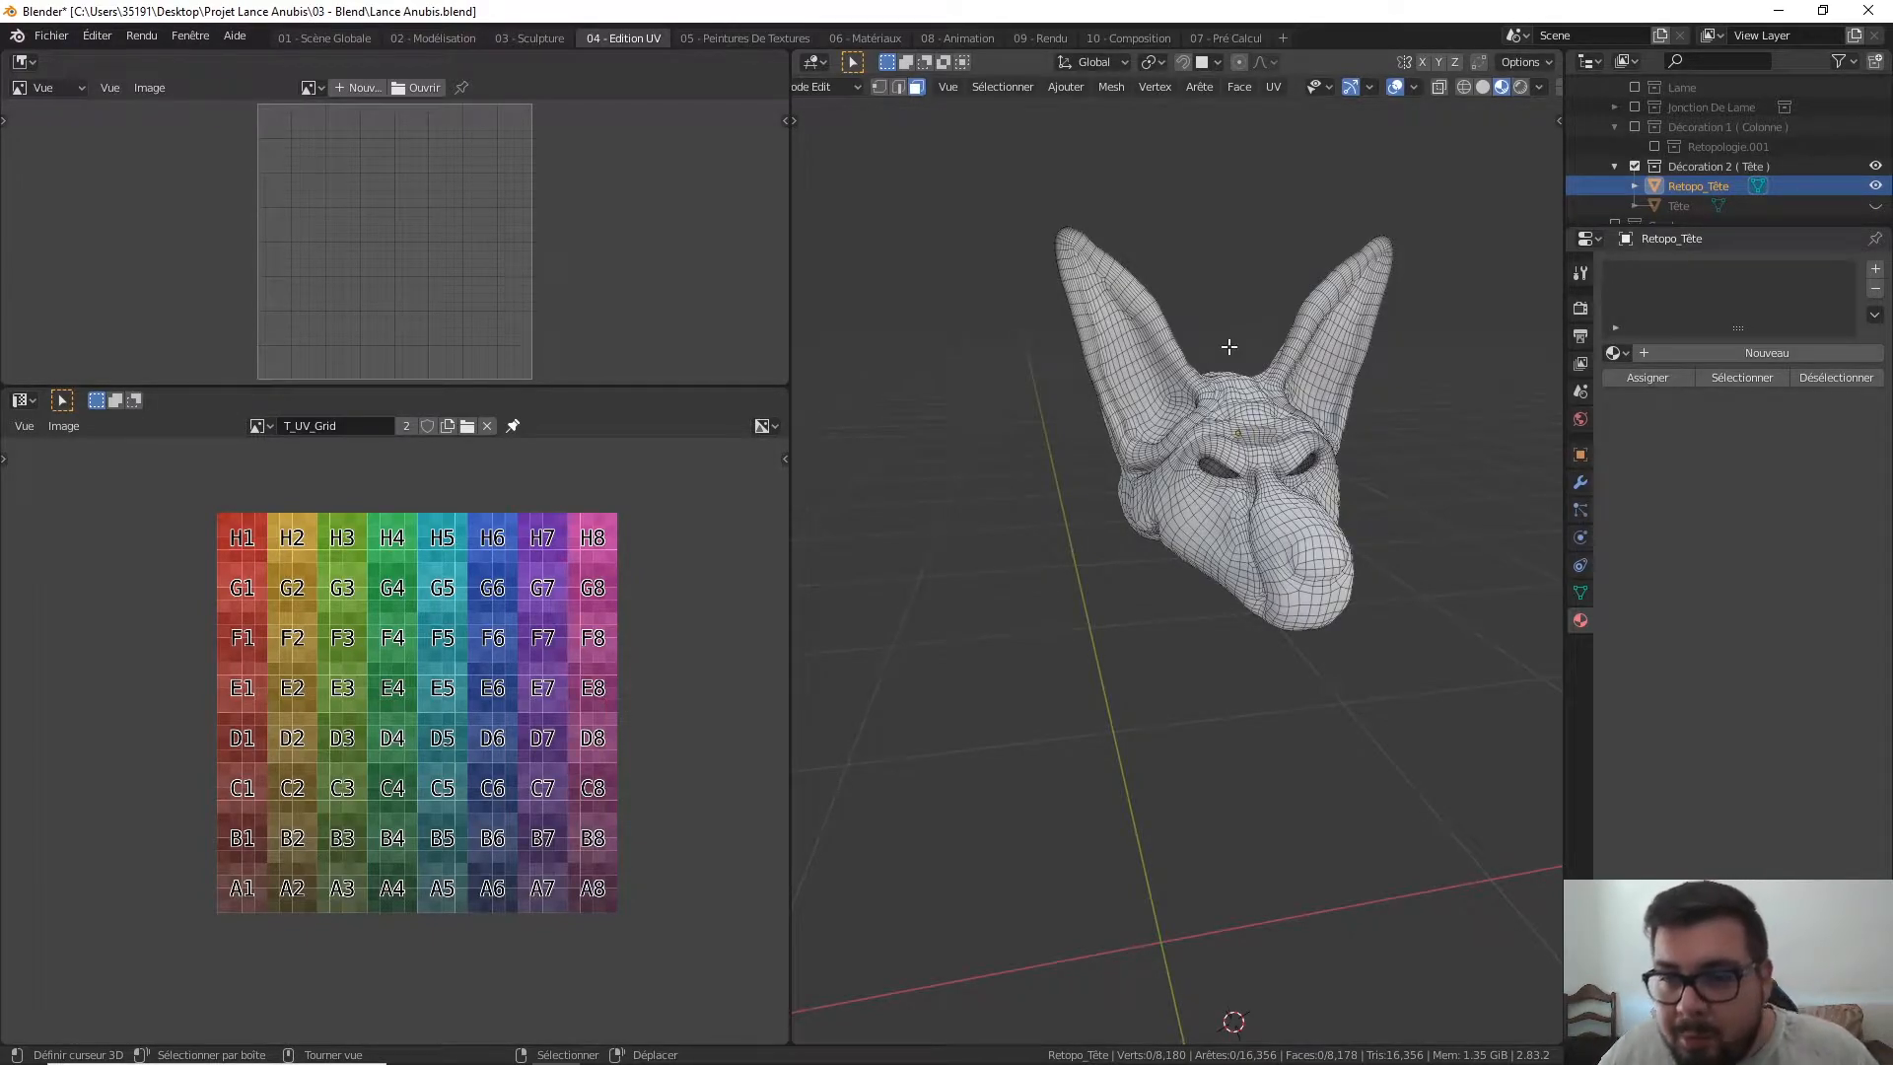
{"action": "middle_click_drag", "start_coordinate": [1212, 334], "coordinate": [1386, 380]}
{"action": "middle_click_drag", "start_coordinate": [1184, 490], "coordinate": [1098, 477]}
{"action": "middle_click_drag", "start_coordinate": [1380, 471], "coordinate": [1307, 436]}
{"action": "scroll", "coordinate": [1307, 437], "scroll_direction": "up", "scroll_amount": 6}
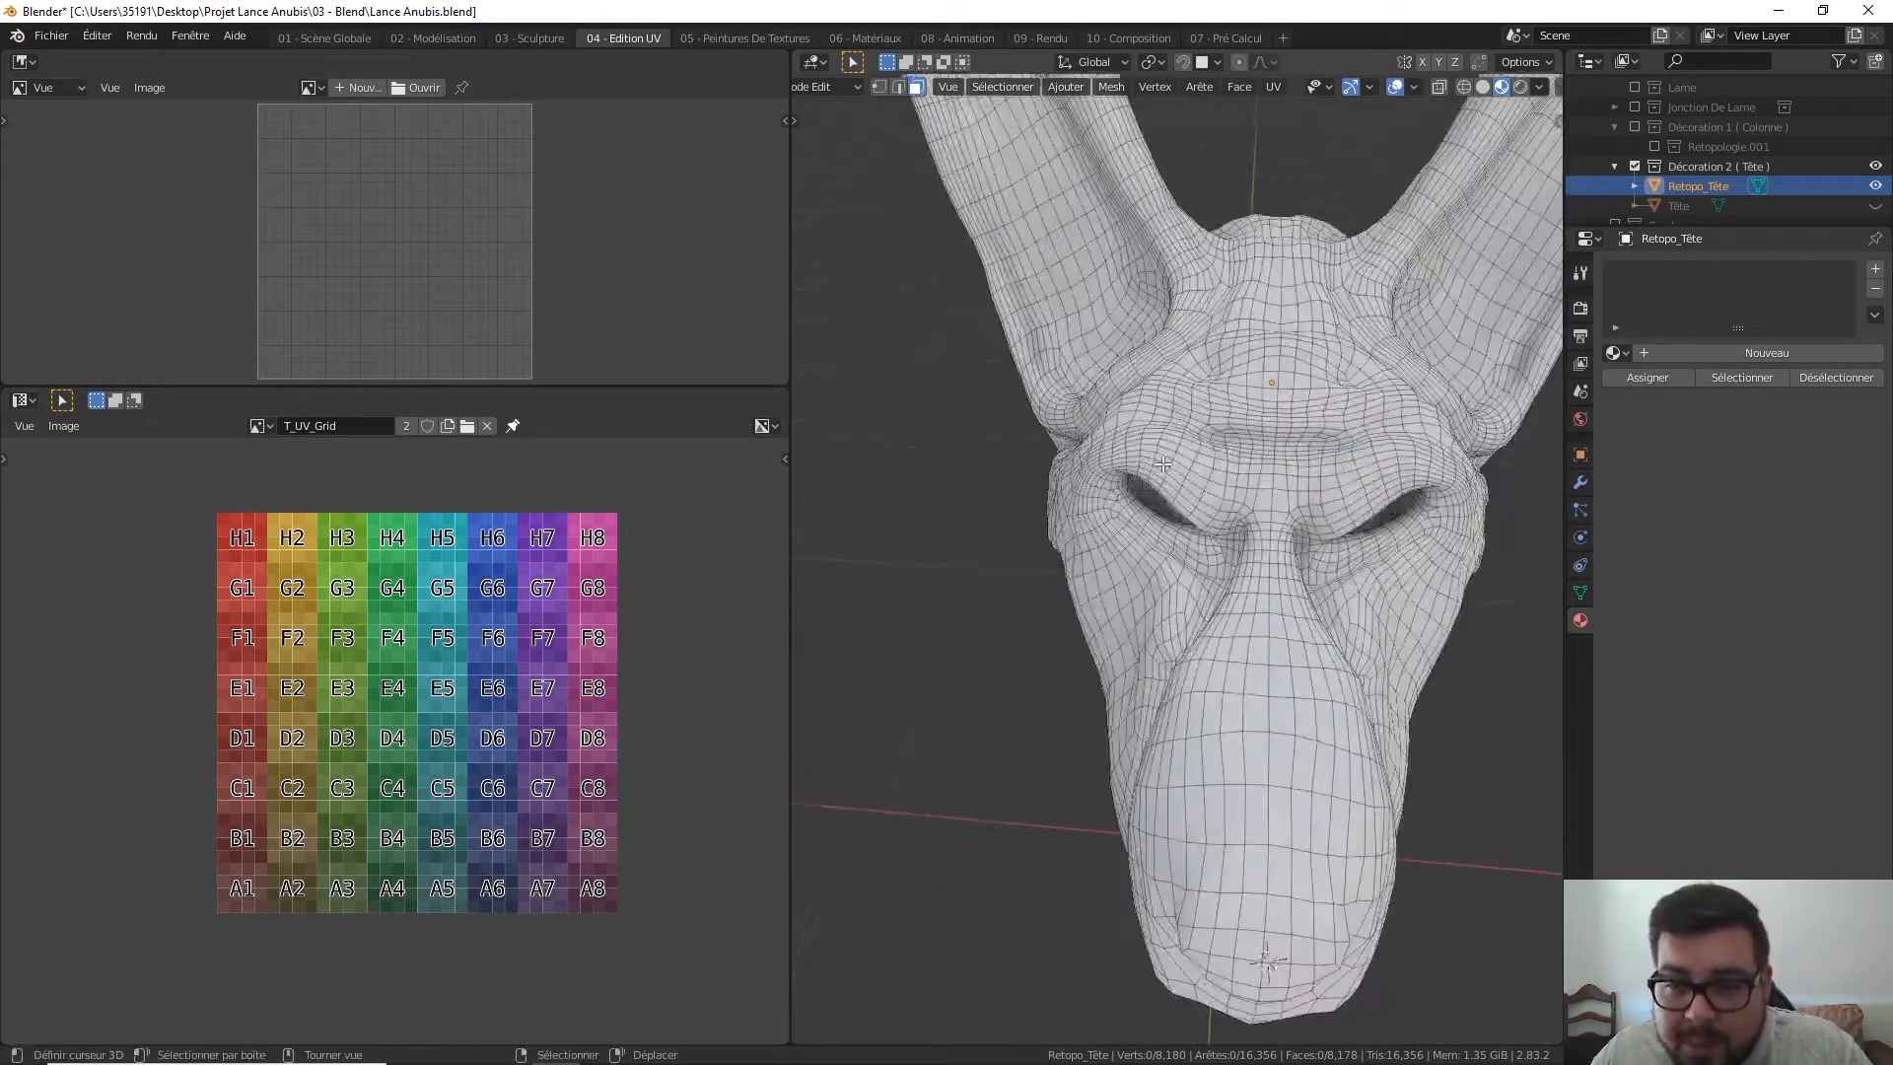
- Switch to edge selection, pick the vertical edge loop along the middle of the face, and clear the selection
{"action": "left_click", "coordinate": [1314, 435], "text": "alt"}
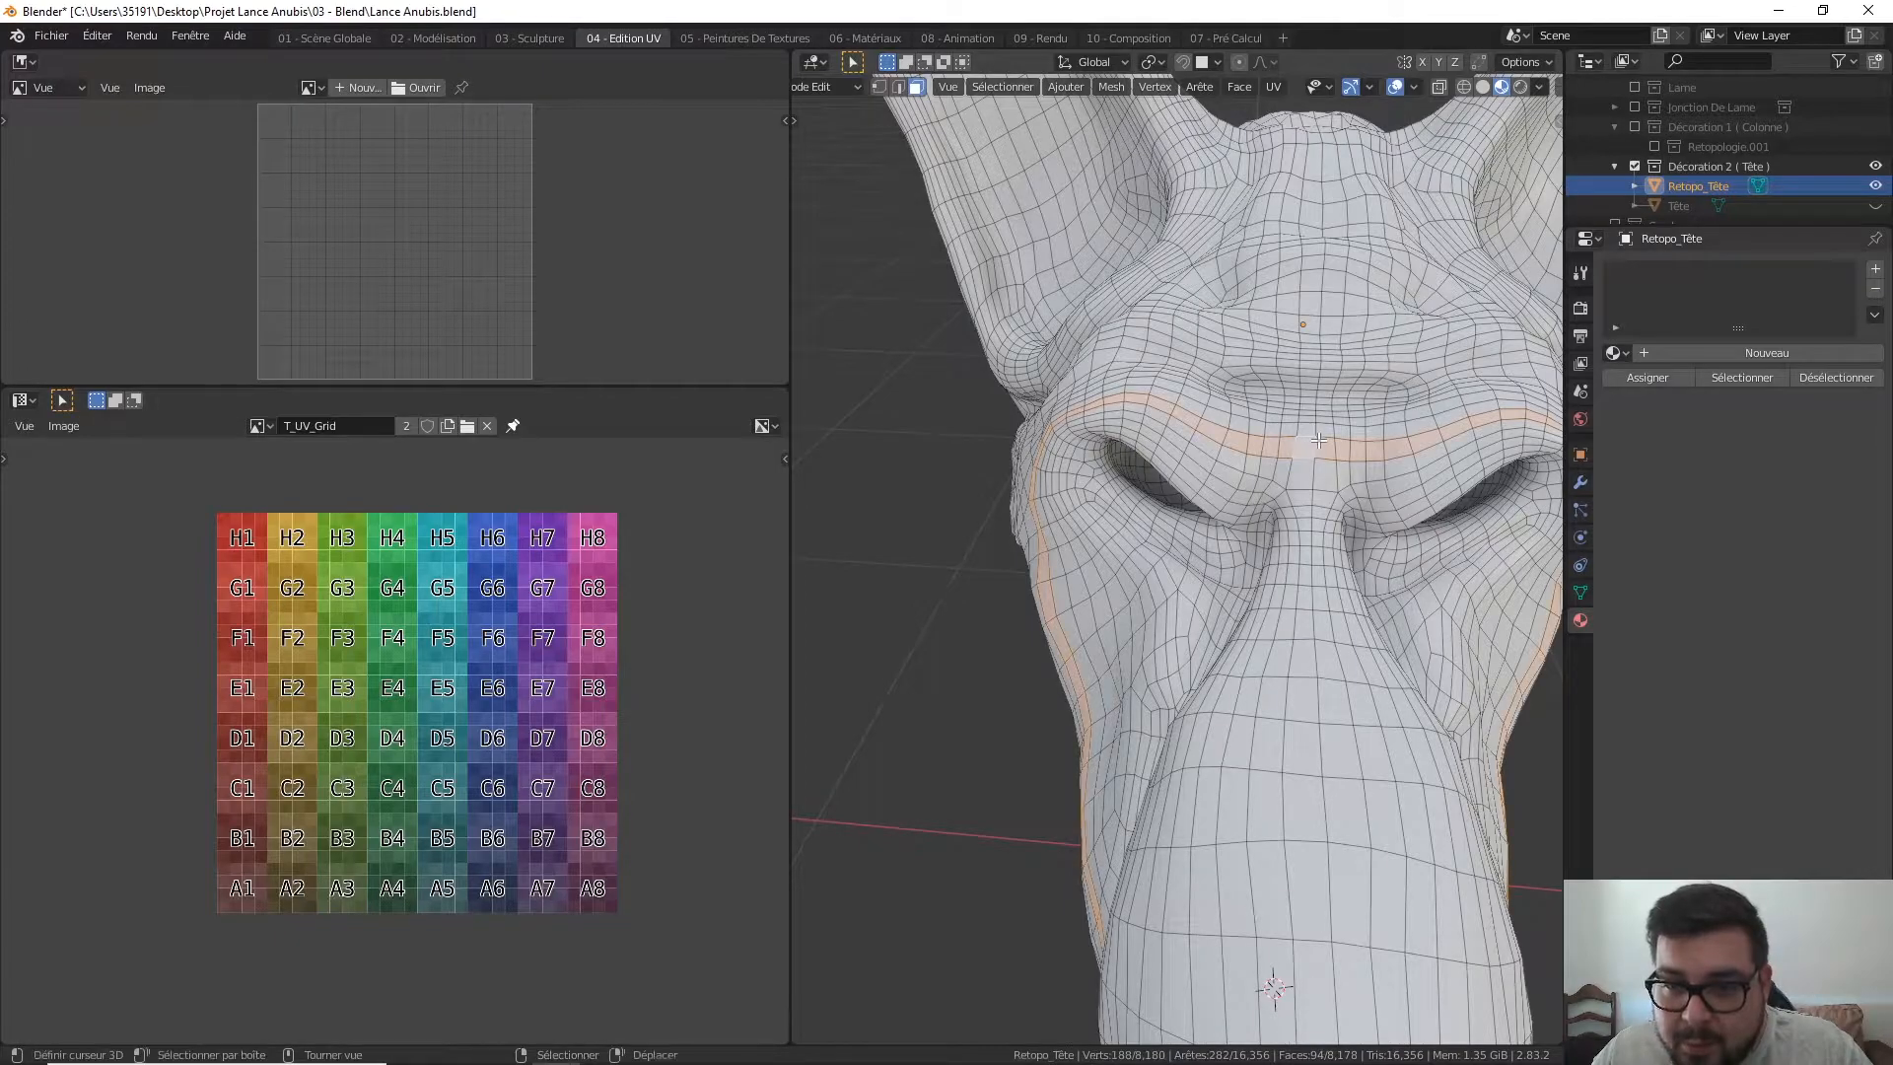
{"action": "left_click", "coordinate": [903, 87]}
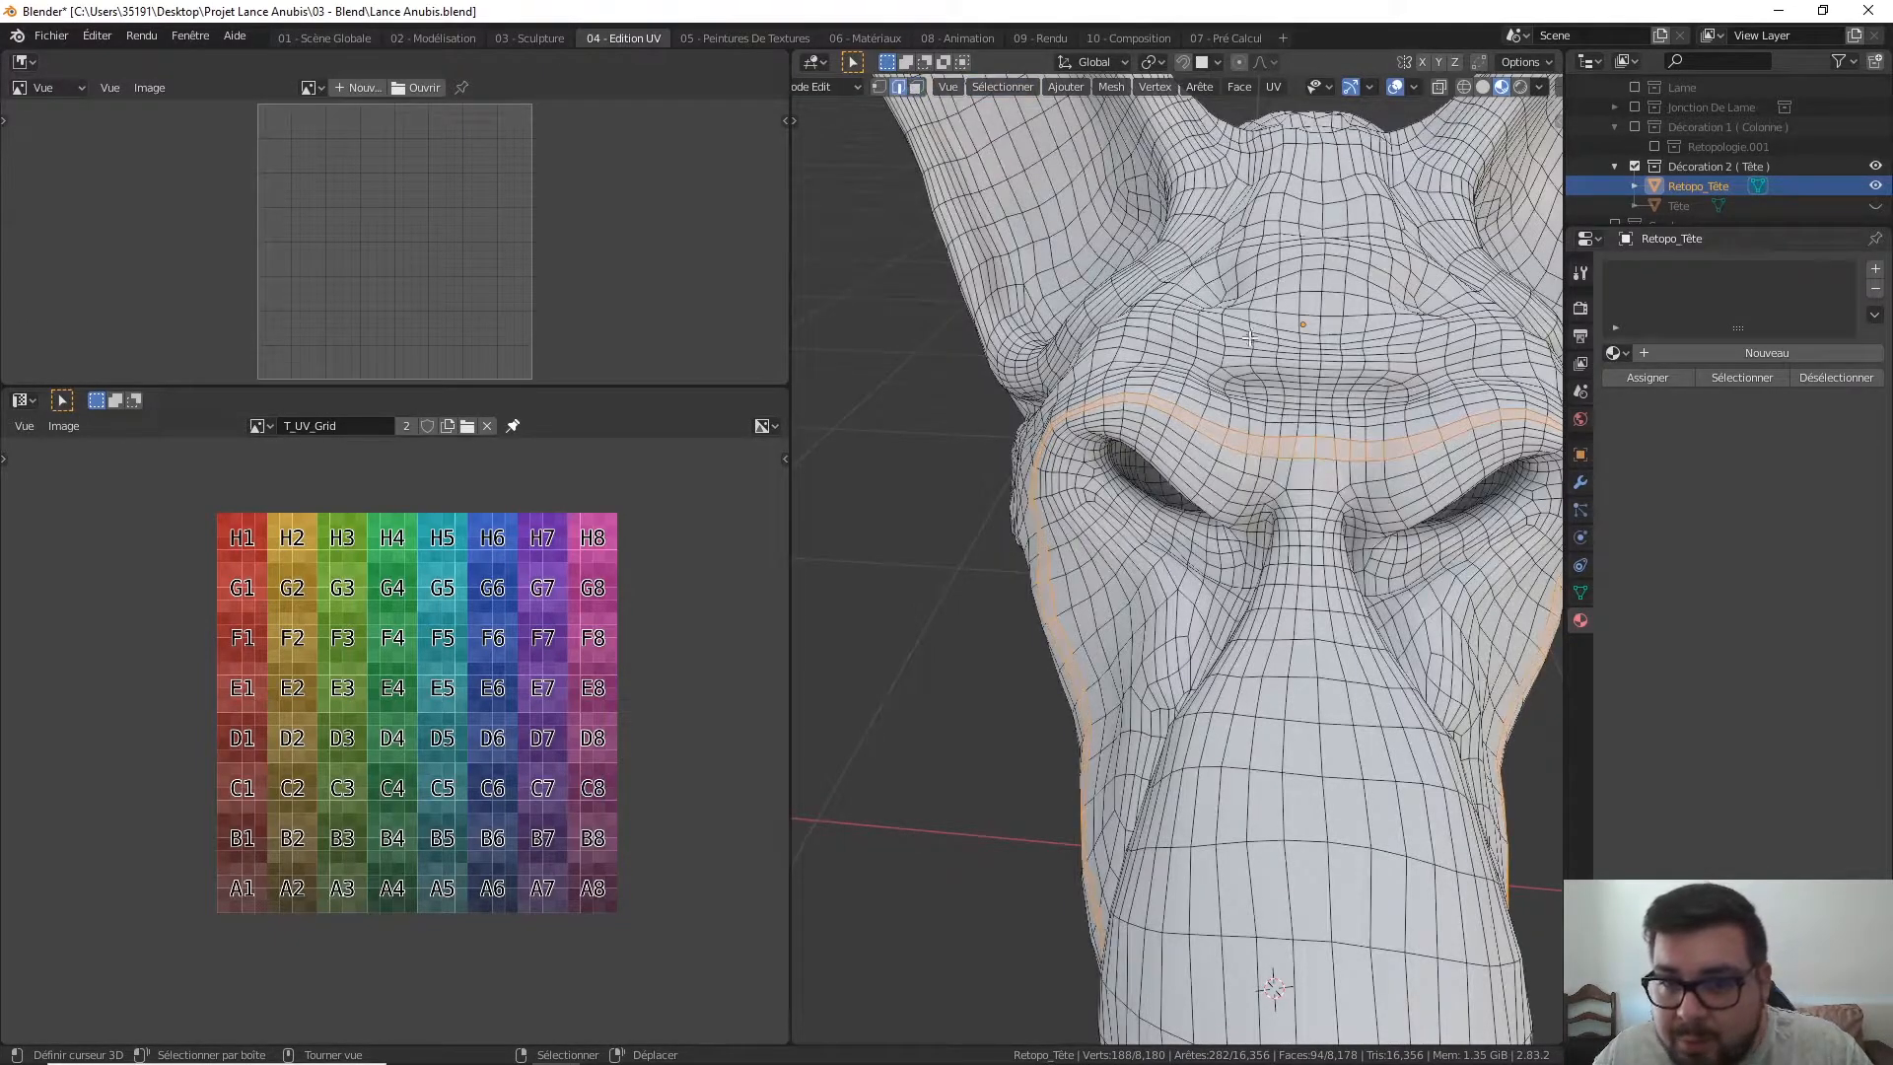
{"action": "left_click", "coordinate": [1326, 446], "text": "alt"}
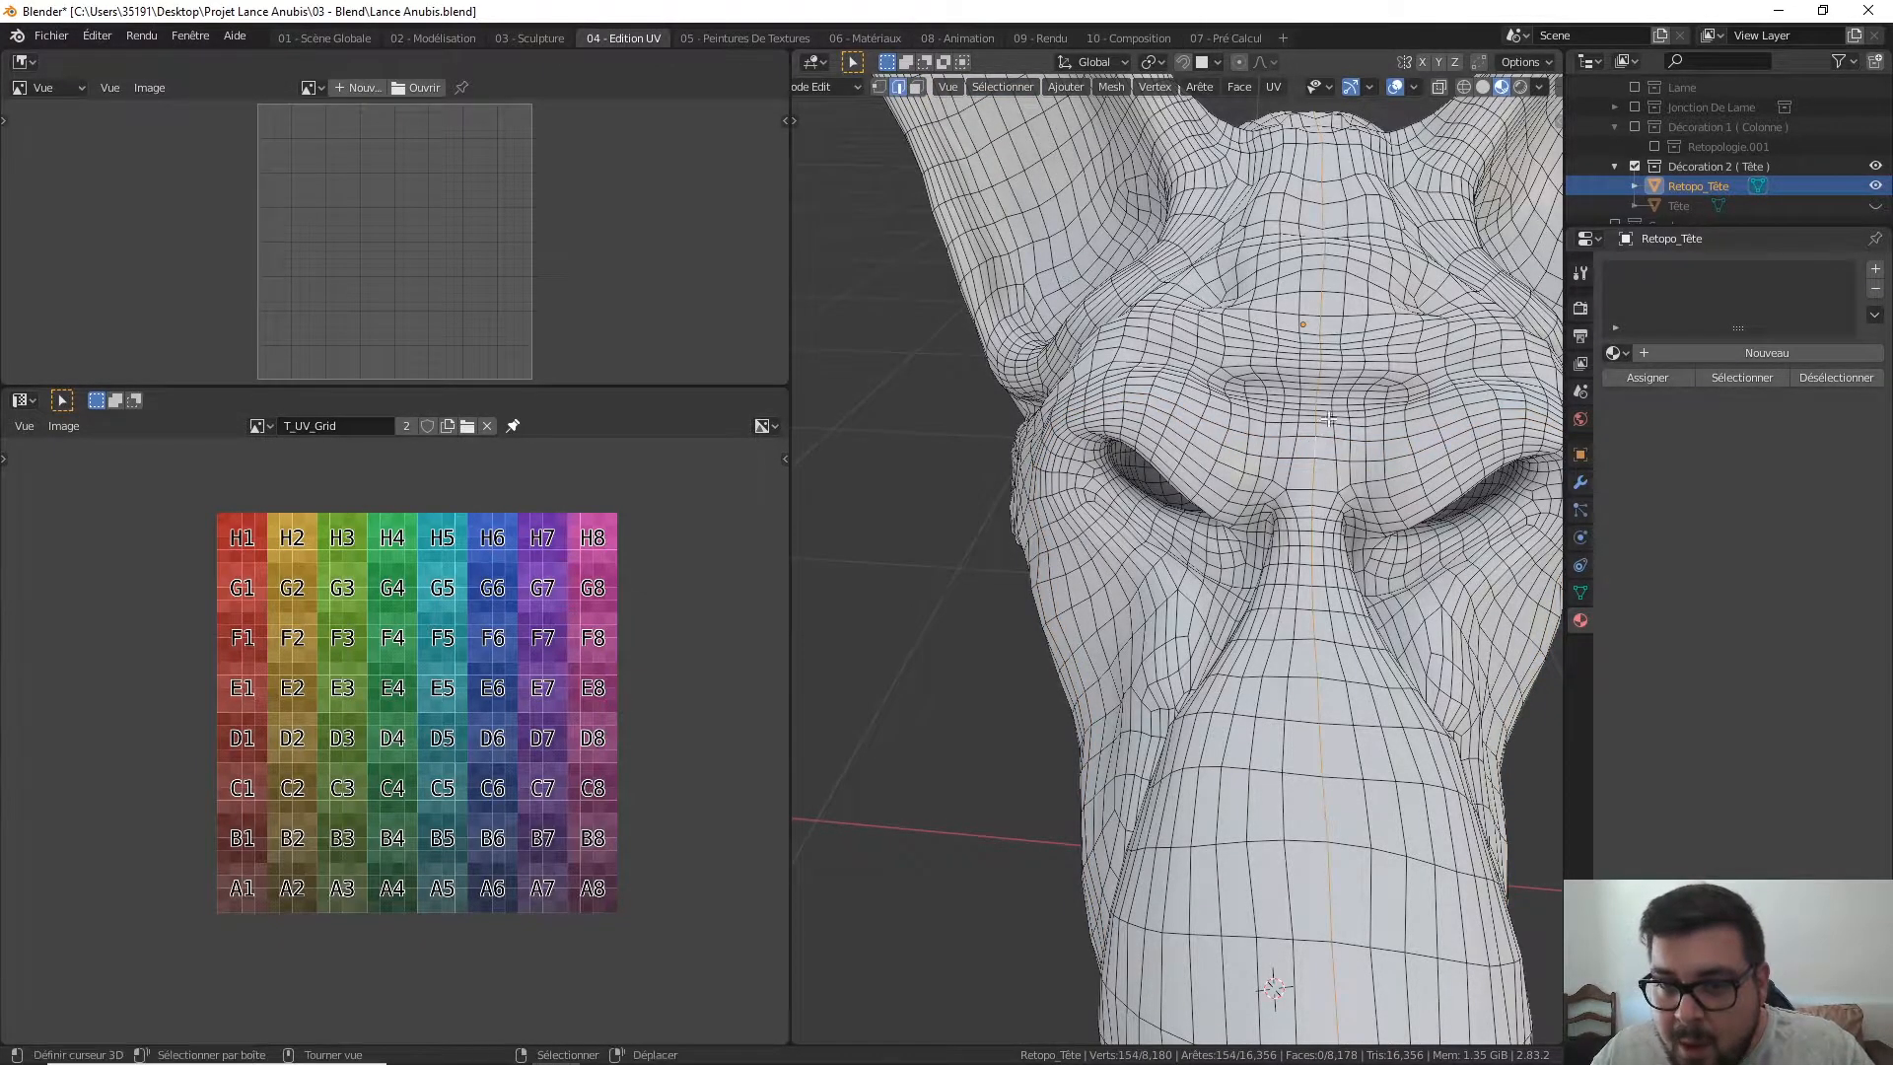
{"action": "scroll", "coordinate": [1293, 404], "scroll_direction": "down", "scroll_amount": 6}
{"action": "middle_click_drag", "start_coordinate": [1293, 404], "coordinate": [1425, 376]}
{"action": "key", "text": "a"}
{"action": "left_click", "coordinate": [1392, 266]}
{"action": "scroll", "coordinate": [1269, 381], "scroll_direction": "up", "scroll_amount": 8}
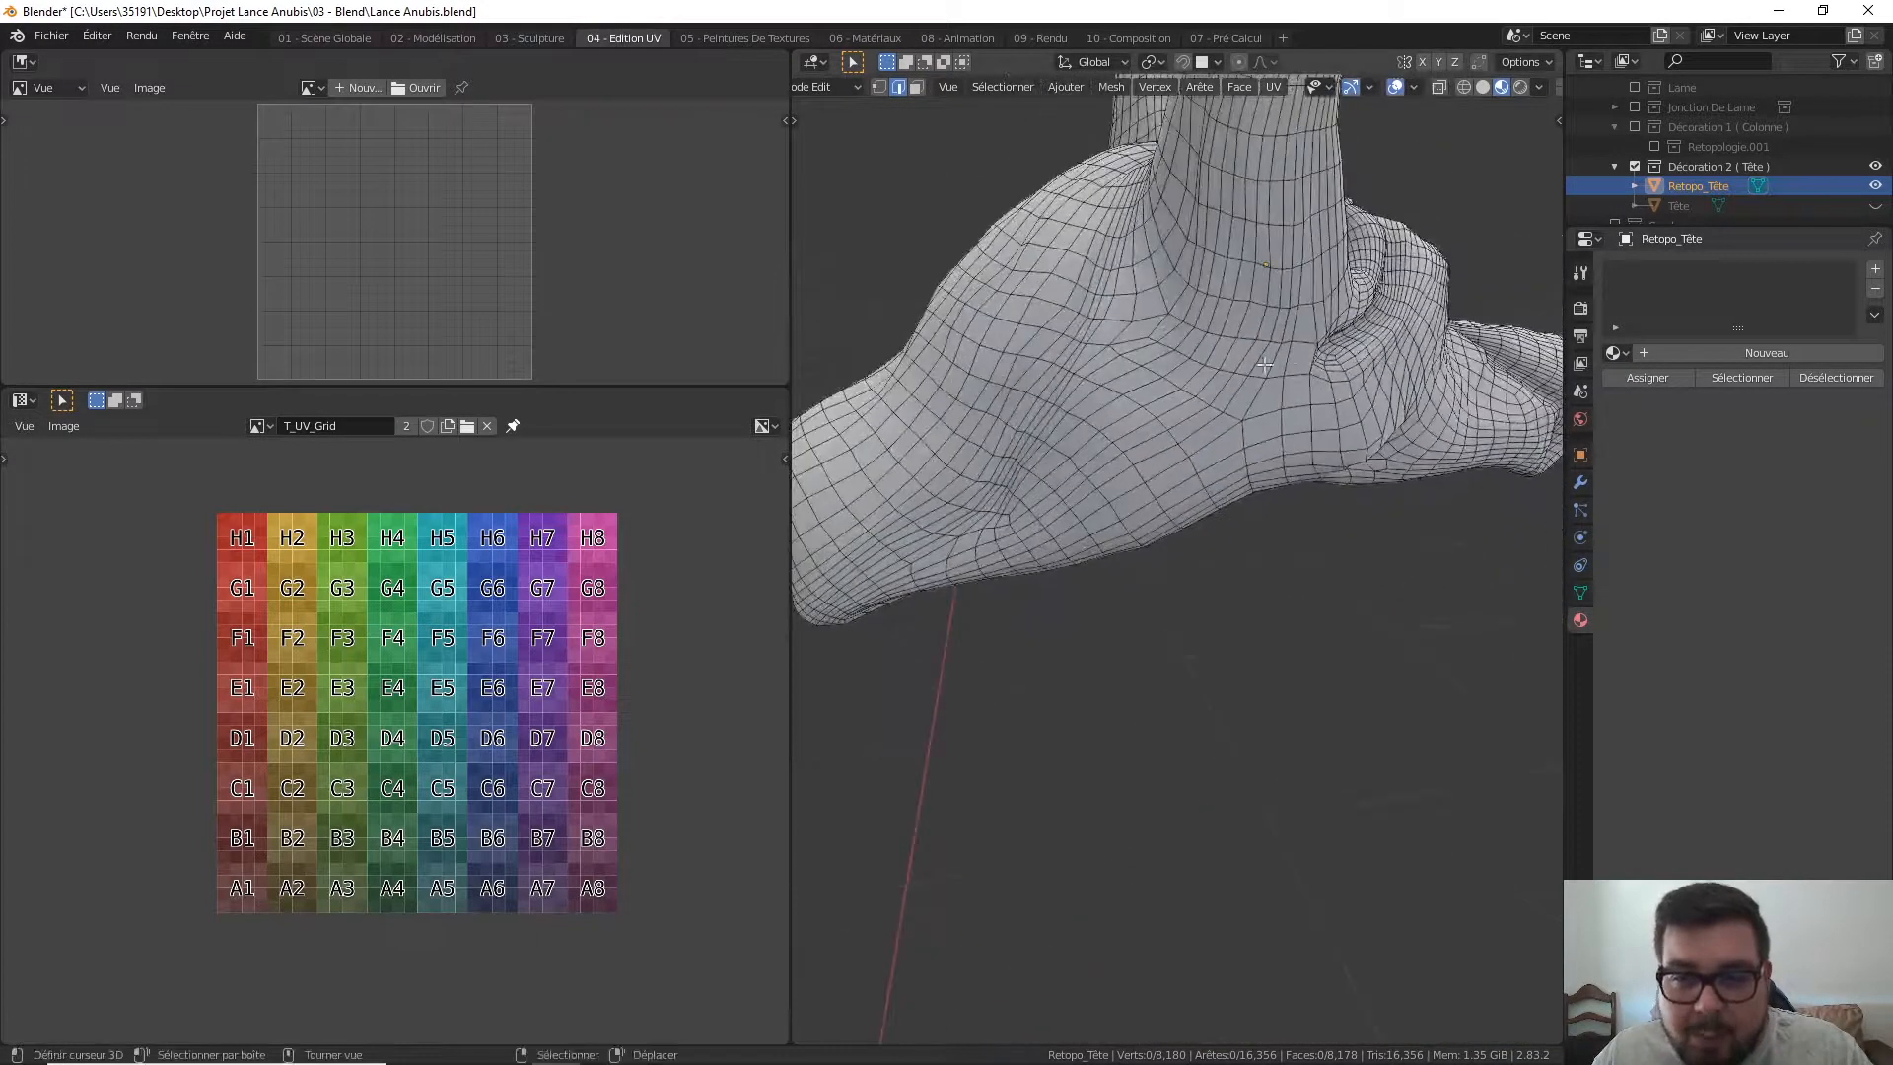
{"action": "scroll", "coordinate": [1303, 340], "scroll_direction": "down", "scroll_amount": 5}
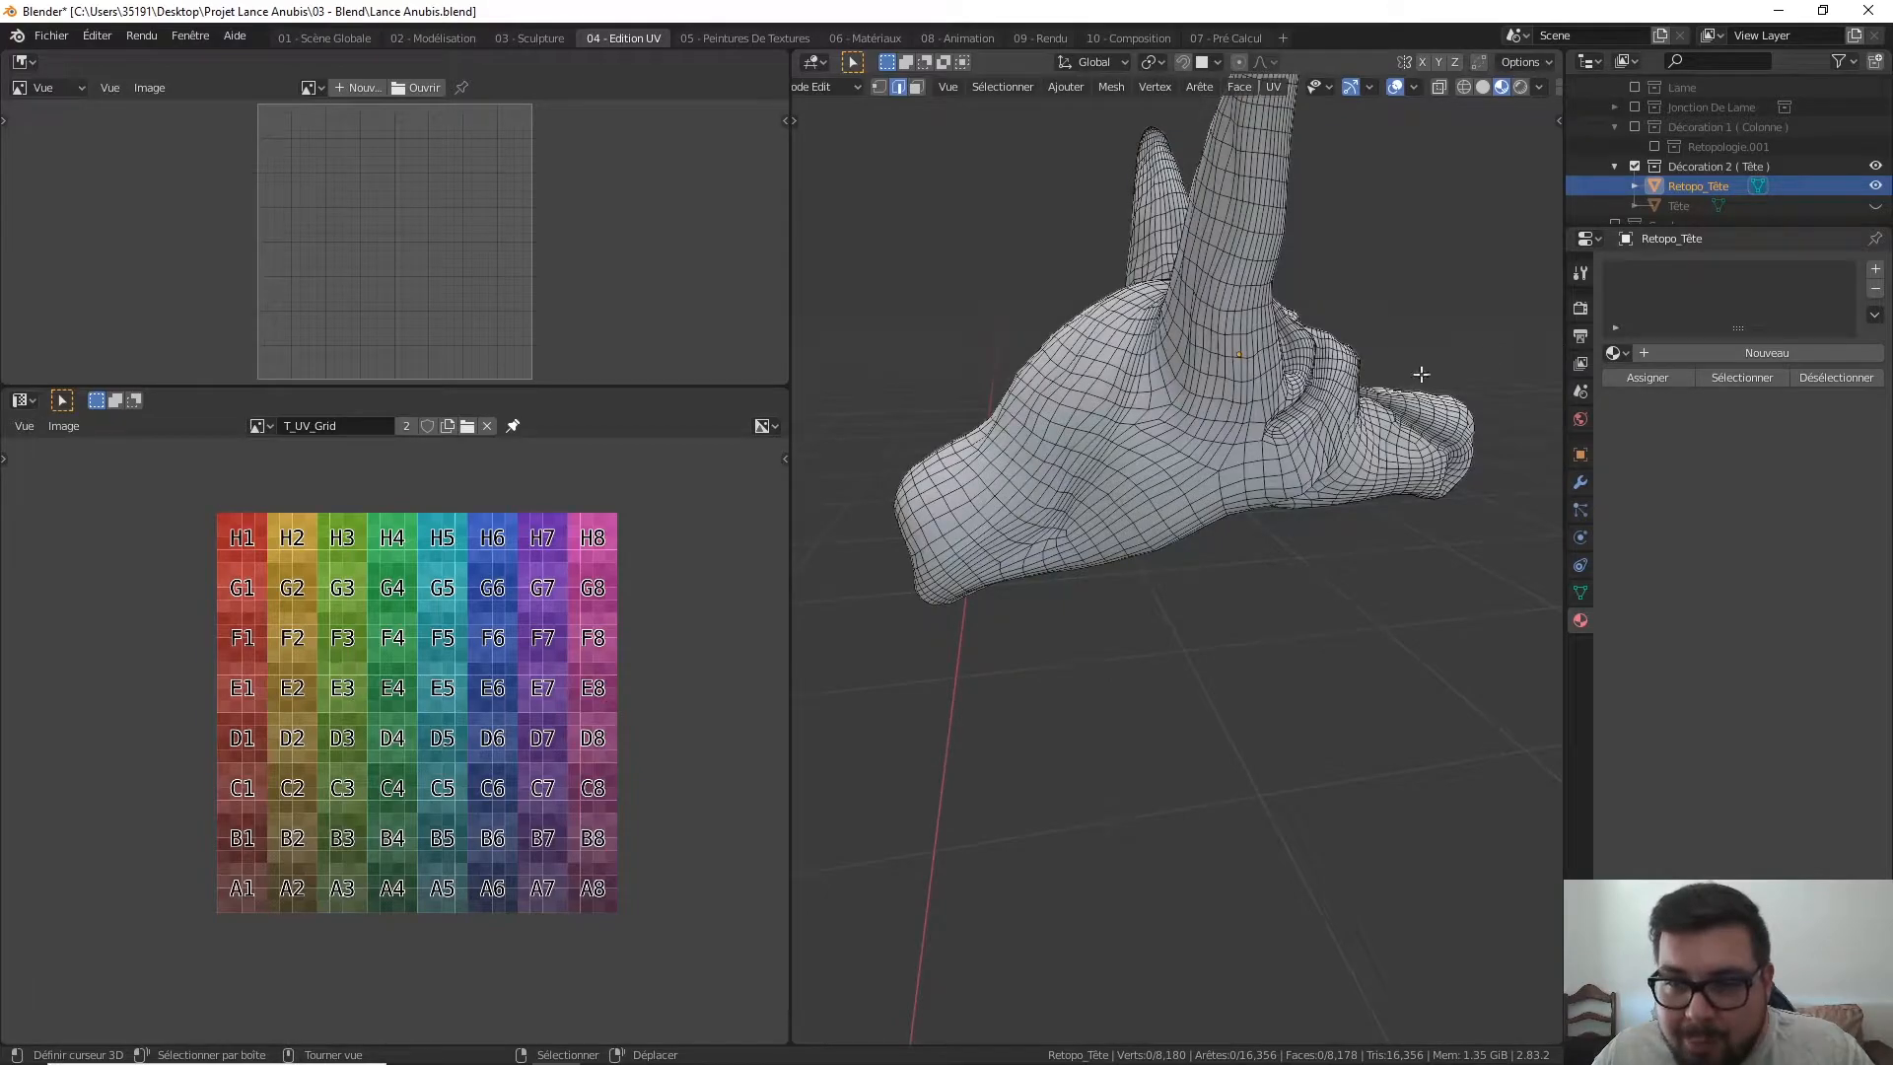
- Create a new material on the head mesh and name it Tete
{"action": "left_click", "coordinate": [1729, 351]}
{"action": "left_click", "coordinate": [1702, 354]}
{"action": "type", "text": "Tete"}
{"action": "key", "text": "Return"}
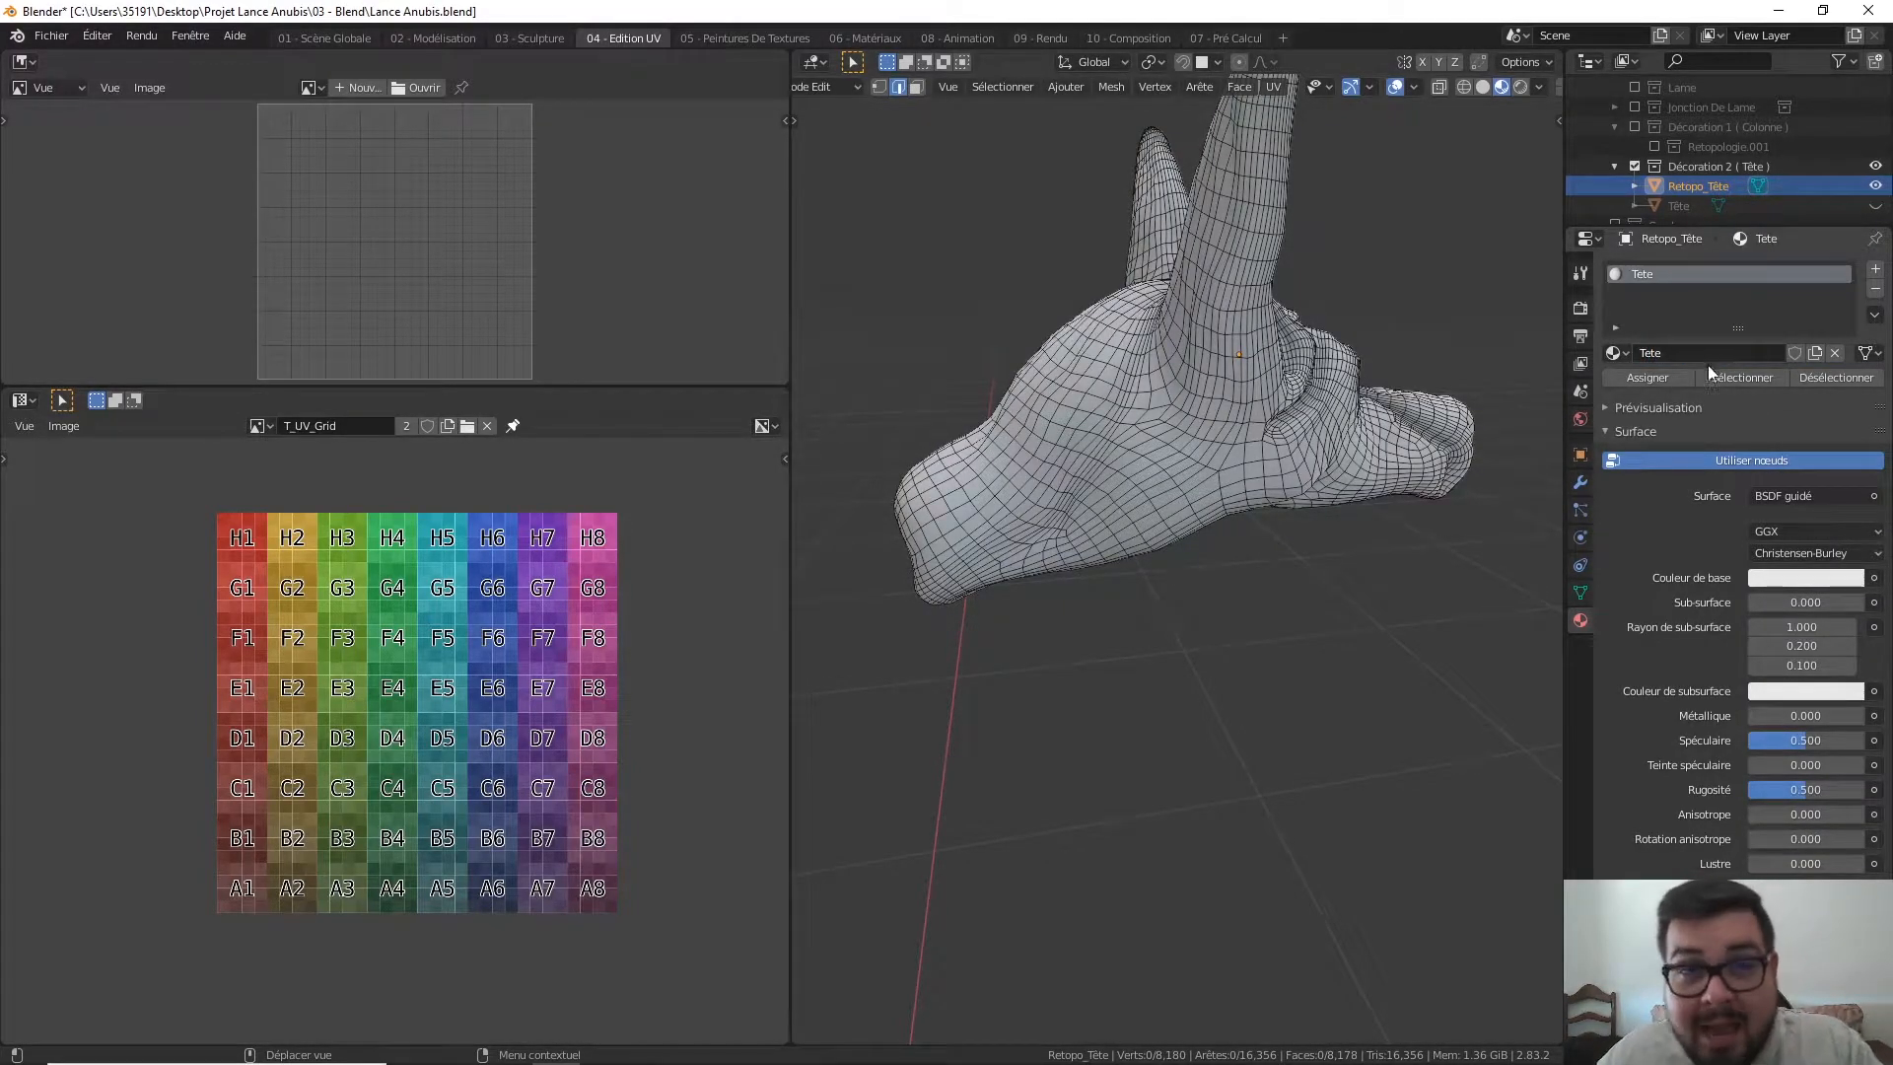
- Connect an image texture using T_UV_Grid to the base colour of the Tete material
{"action": "left_click", "coordinate": [1874, 579]}
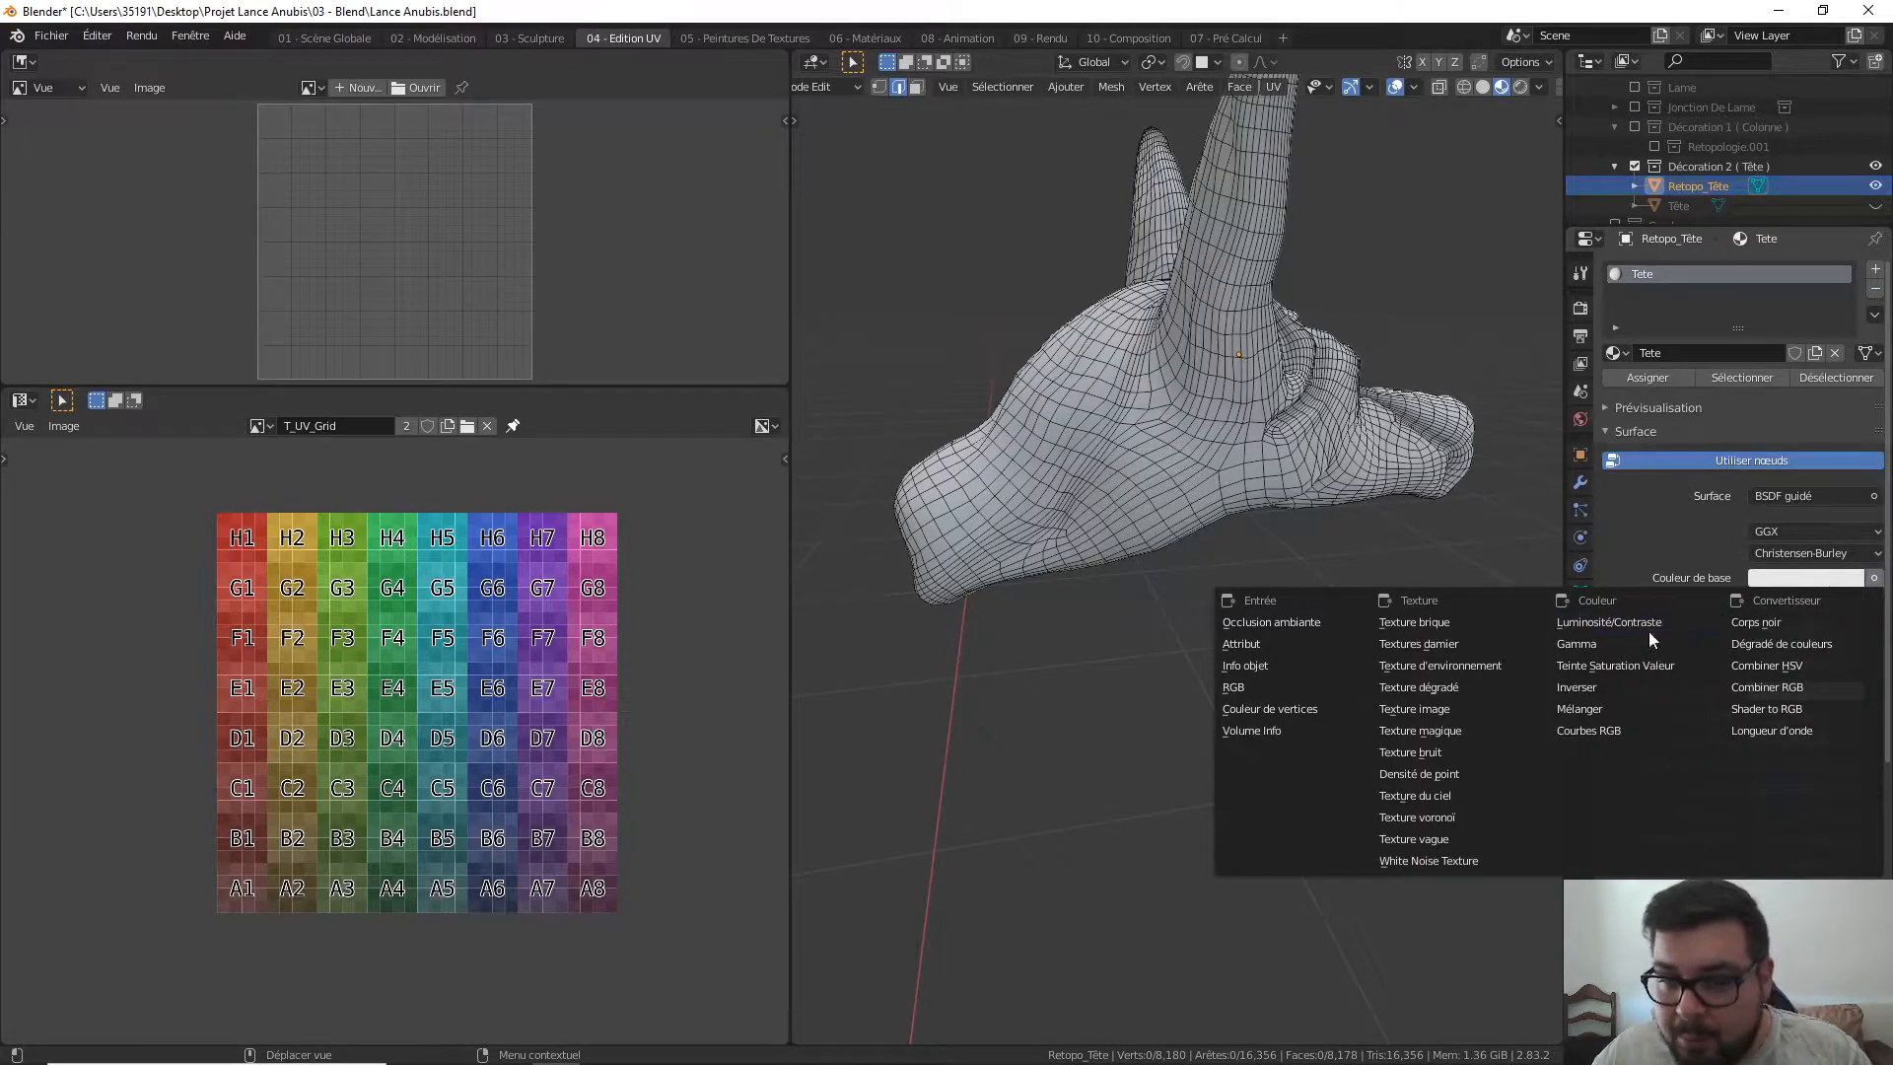
{"action": "left_click", "coordinate": [1439, 710]}
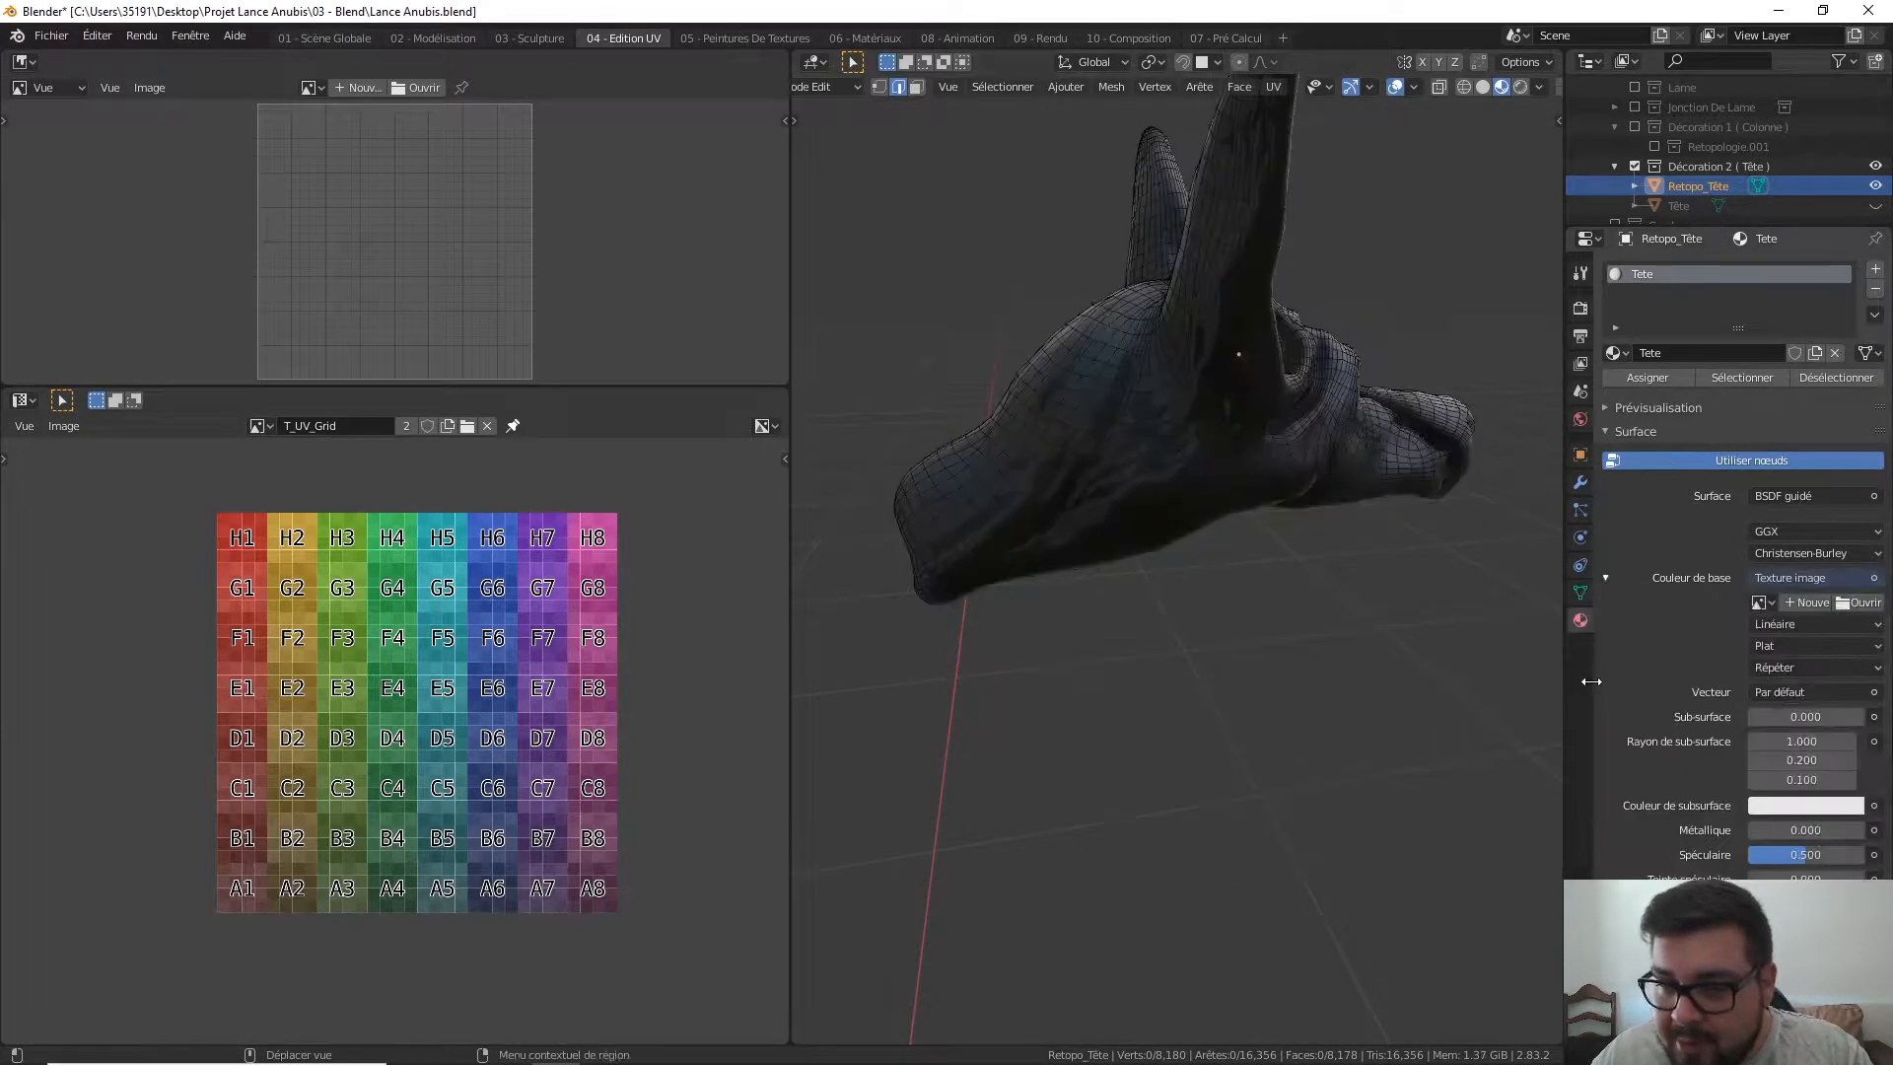
{"action": "left_click", "coordinate": [1757, 603]}
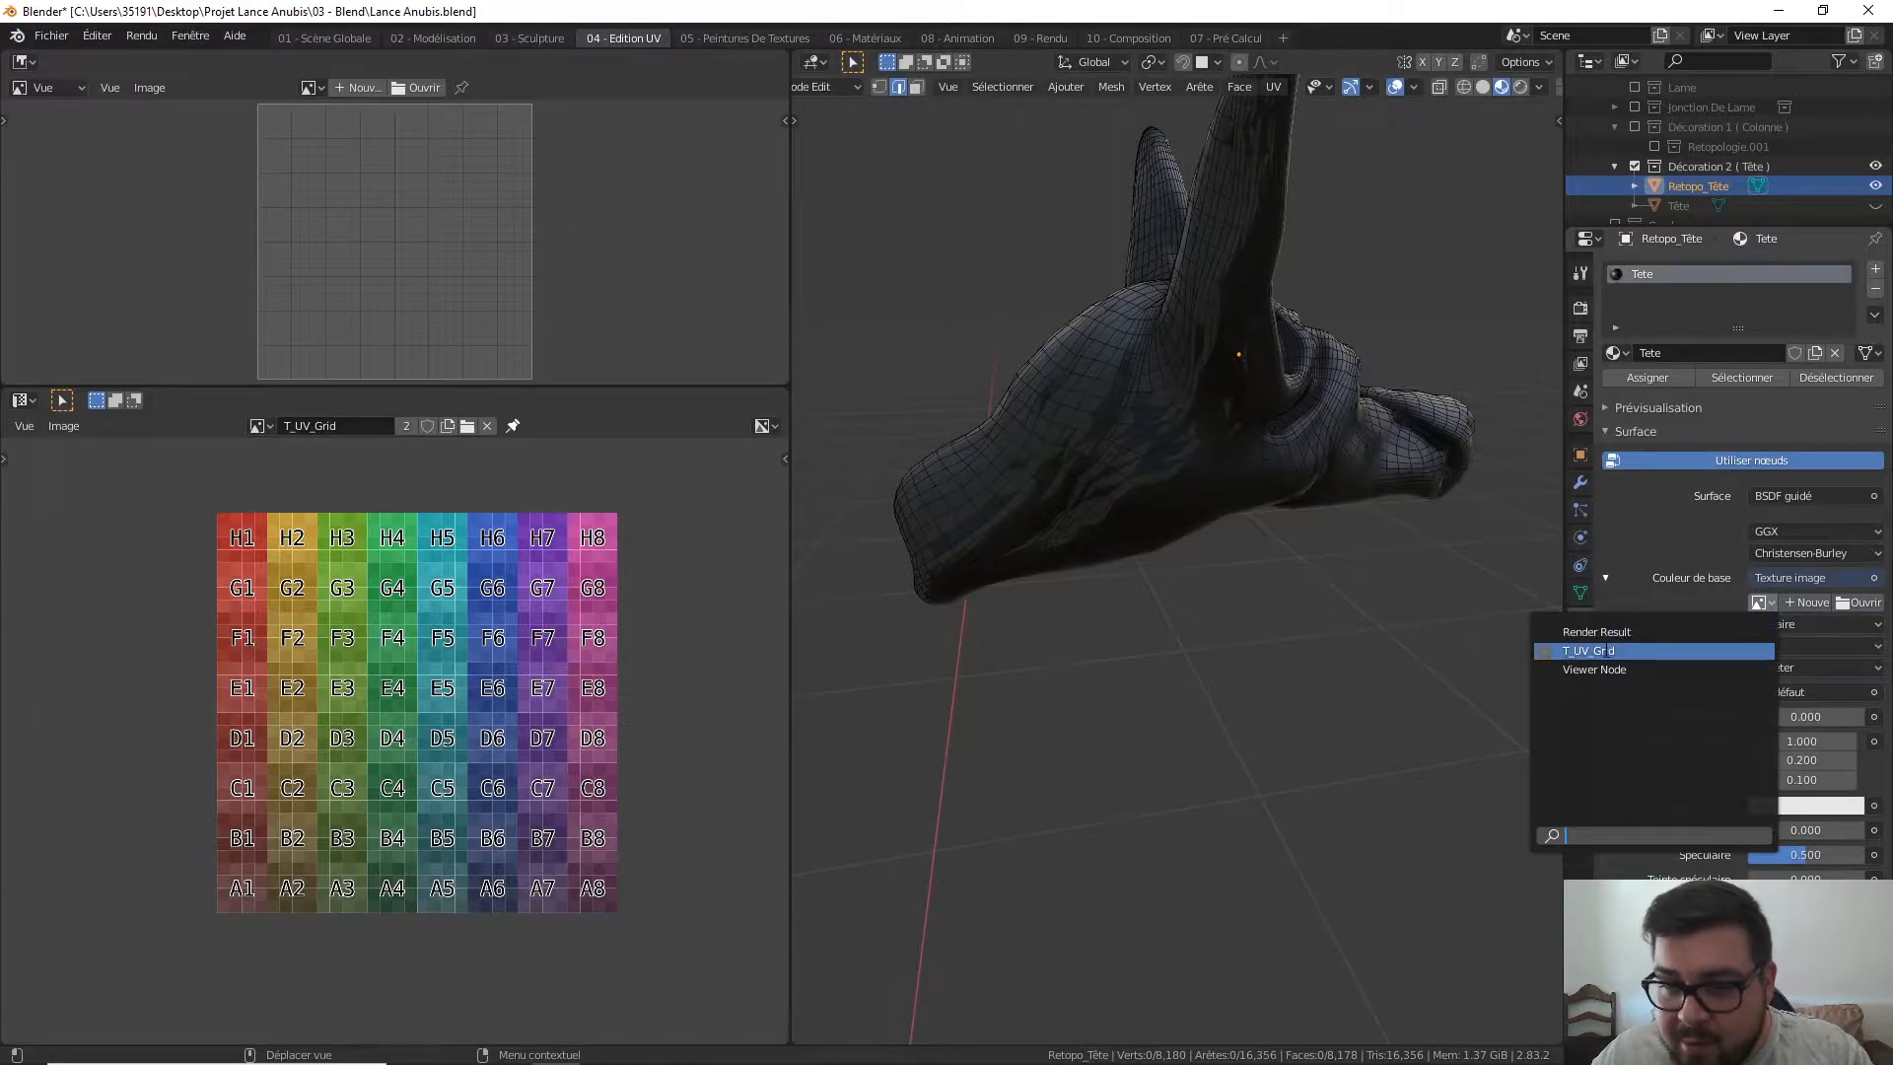
{"action": "left_click", "coordinate": [1605, 649]}
{"action": "middle_click_drag", "start_coordinate": [1298, 466], "coordinate": [1375, 453]}
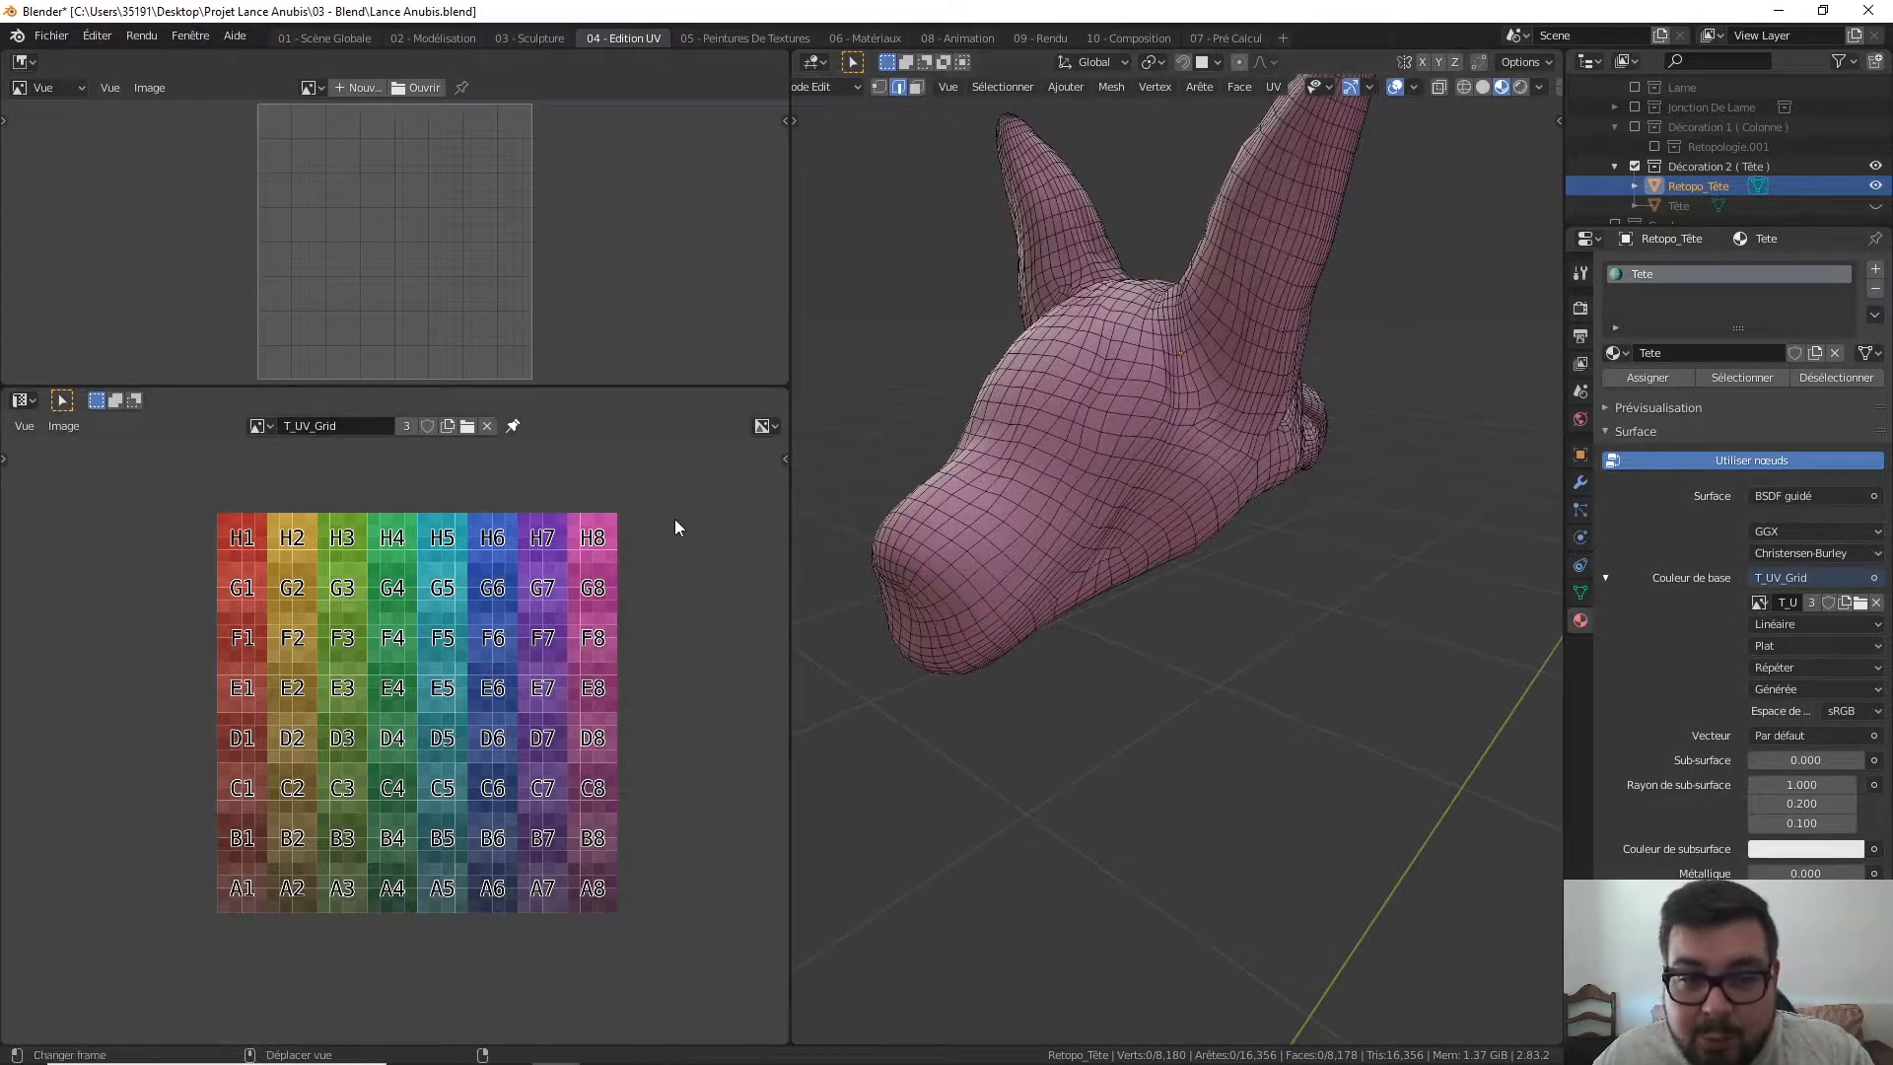
- Change the generated type of the T_UV_Grid image to the plain UV grid (Grille UV)
{"action": "key", "text": "n"}
{"action": "left_click", "coordinate": [713, 582]}
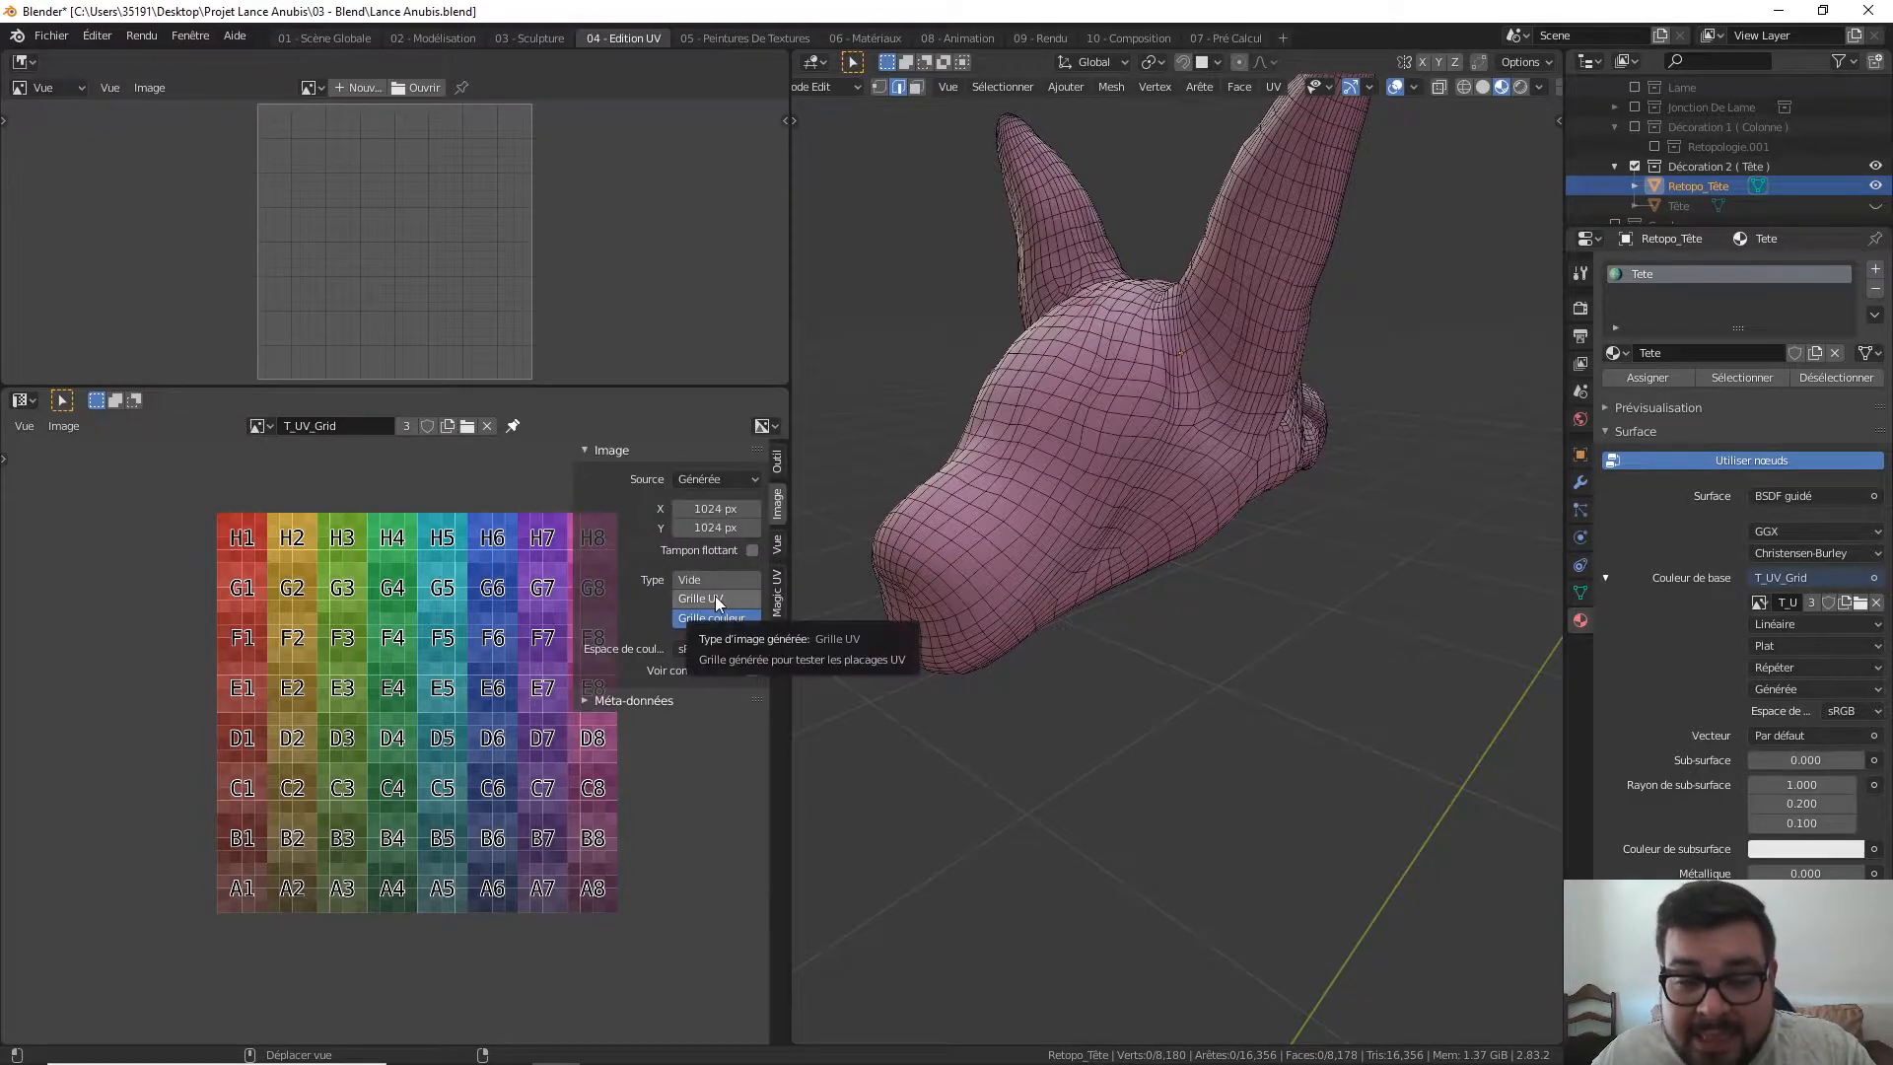
{"action": "left_click", "coordinate": [715, 598]}
{"action": "key", "text": "n"}
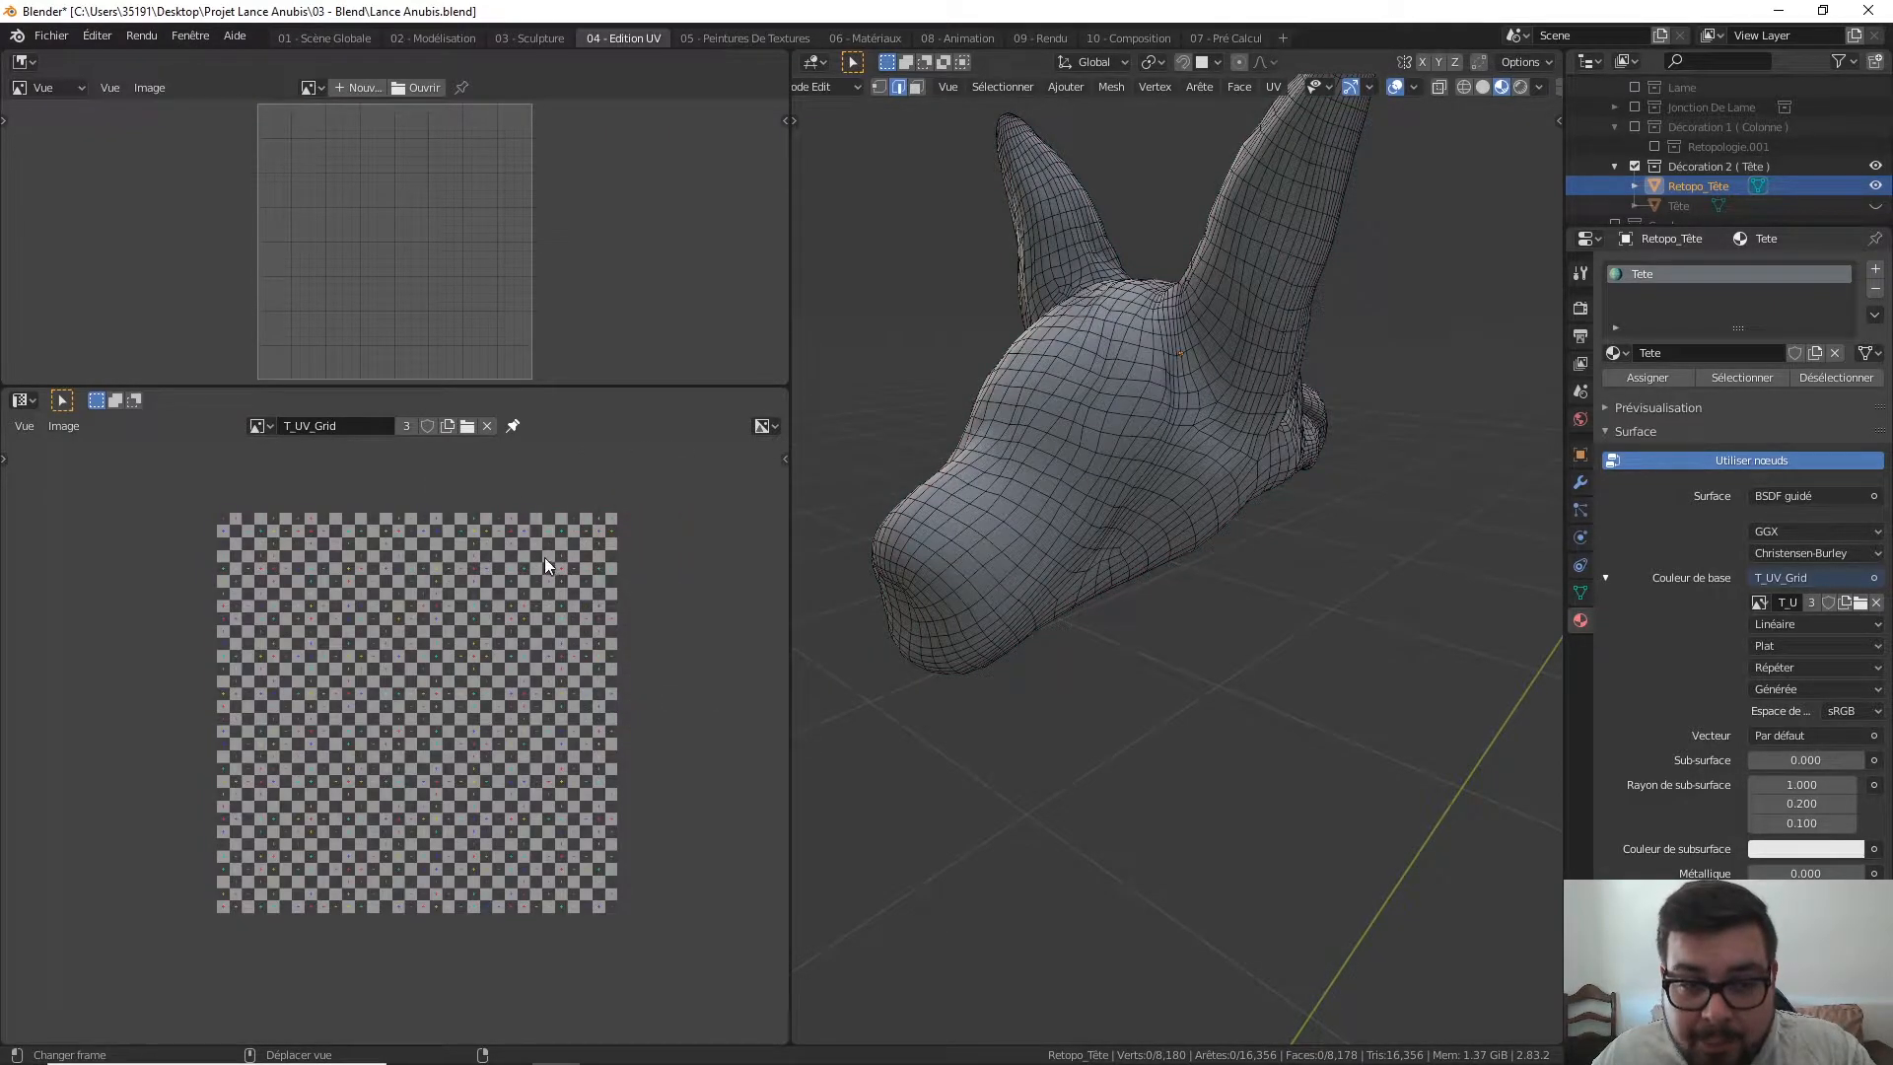
- Select the ring of edges around the base of the snout and mark it as a UV seam
{"action": "mouse_move", "coordinate": [1129, 521]}
{"action": "middle_mouse_down"}
{"action": "mouse_move", "coordinate": [1195, 536]}
{"action": "mouse_move", "coordinate": [1156, 548]}
{"action": "mouse_move", "coordinate": [1162, 567]}
{"action": "mouse_move", "coordinate": [1084, 564]}
{"action": "mouse_move", "coordinate": [998, 518]}
{"action": "mouse_move", "coordinate": [947, 443]}
{"action": "mouse_move", "coordinate": [1102, 518]}
{"action": "mouse_move", "coordinate": [1149, 503]}
{"action": "middle_mouse_up"}
{"action": "left_click", "coordinate": [1116, 570], "text": "alt"}
{"action": "scroll", "coordinate": [1019, 481], "scroll_direction": "up", "scroll_amount": 2}
{"action": "scroll", "coordinate": [1141, 502], "scroll_direction": "up", "scroll_amount": 2}
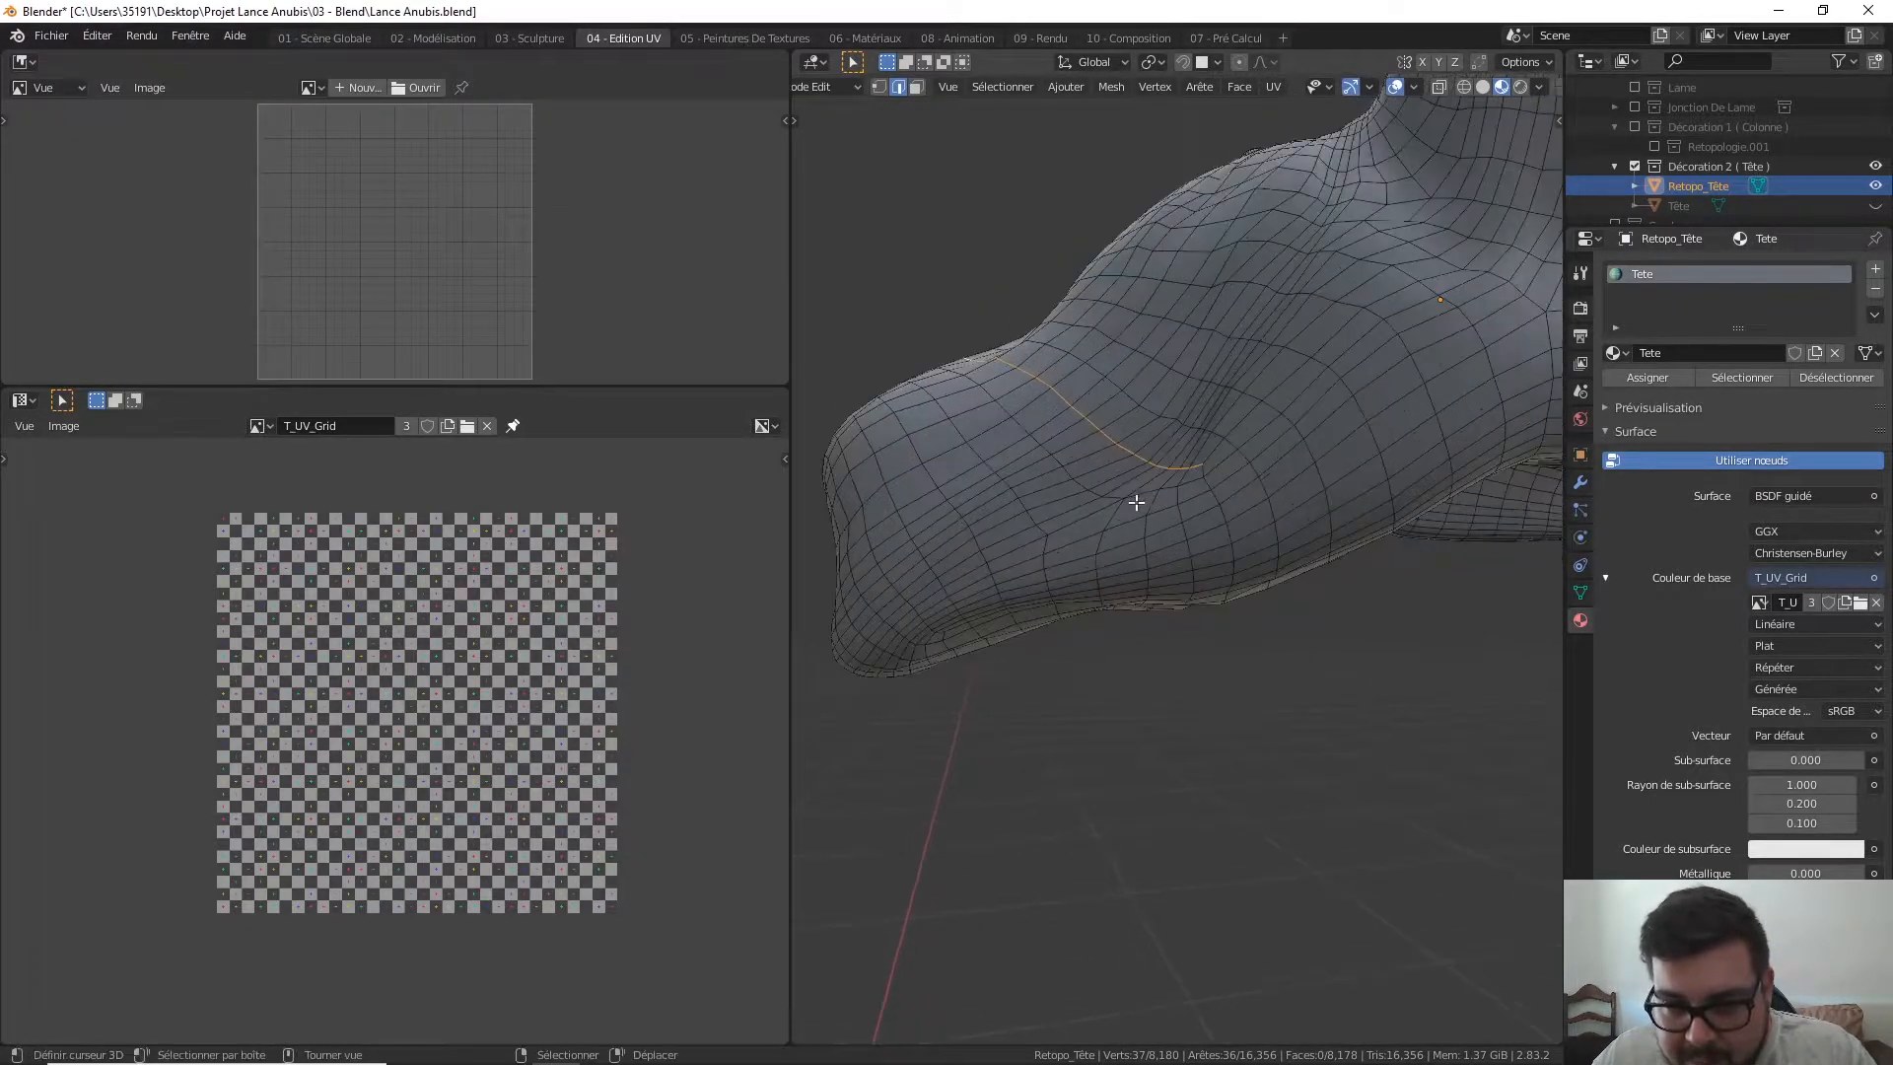
{"action": "left_click", "coordinate": [1055, 457]}
{"action": "left_click", "coordinate": [1056, 456], "text": "alt"}
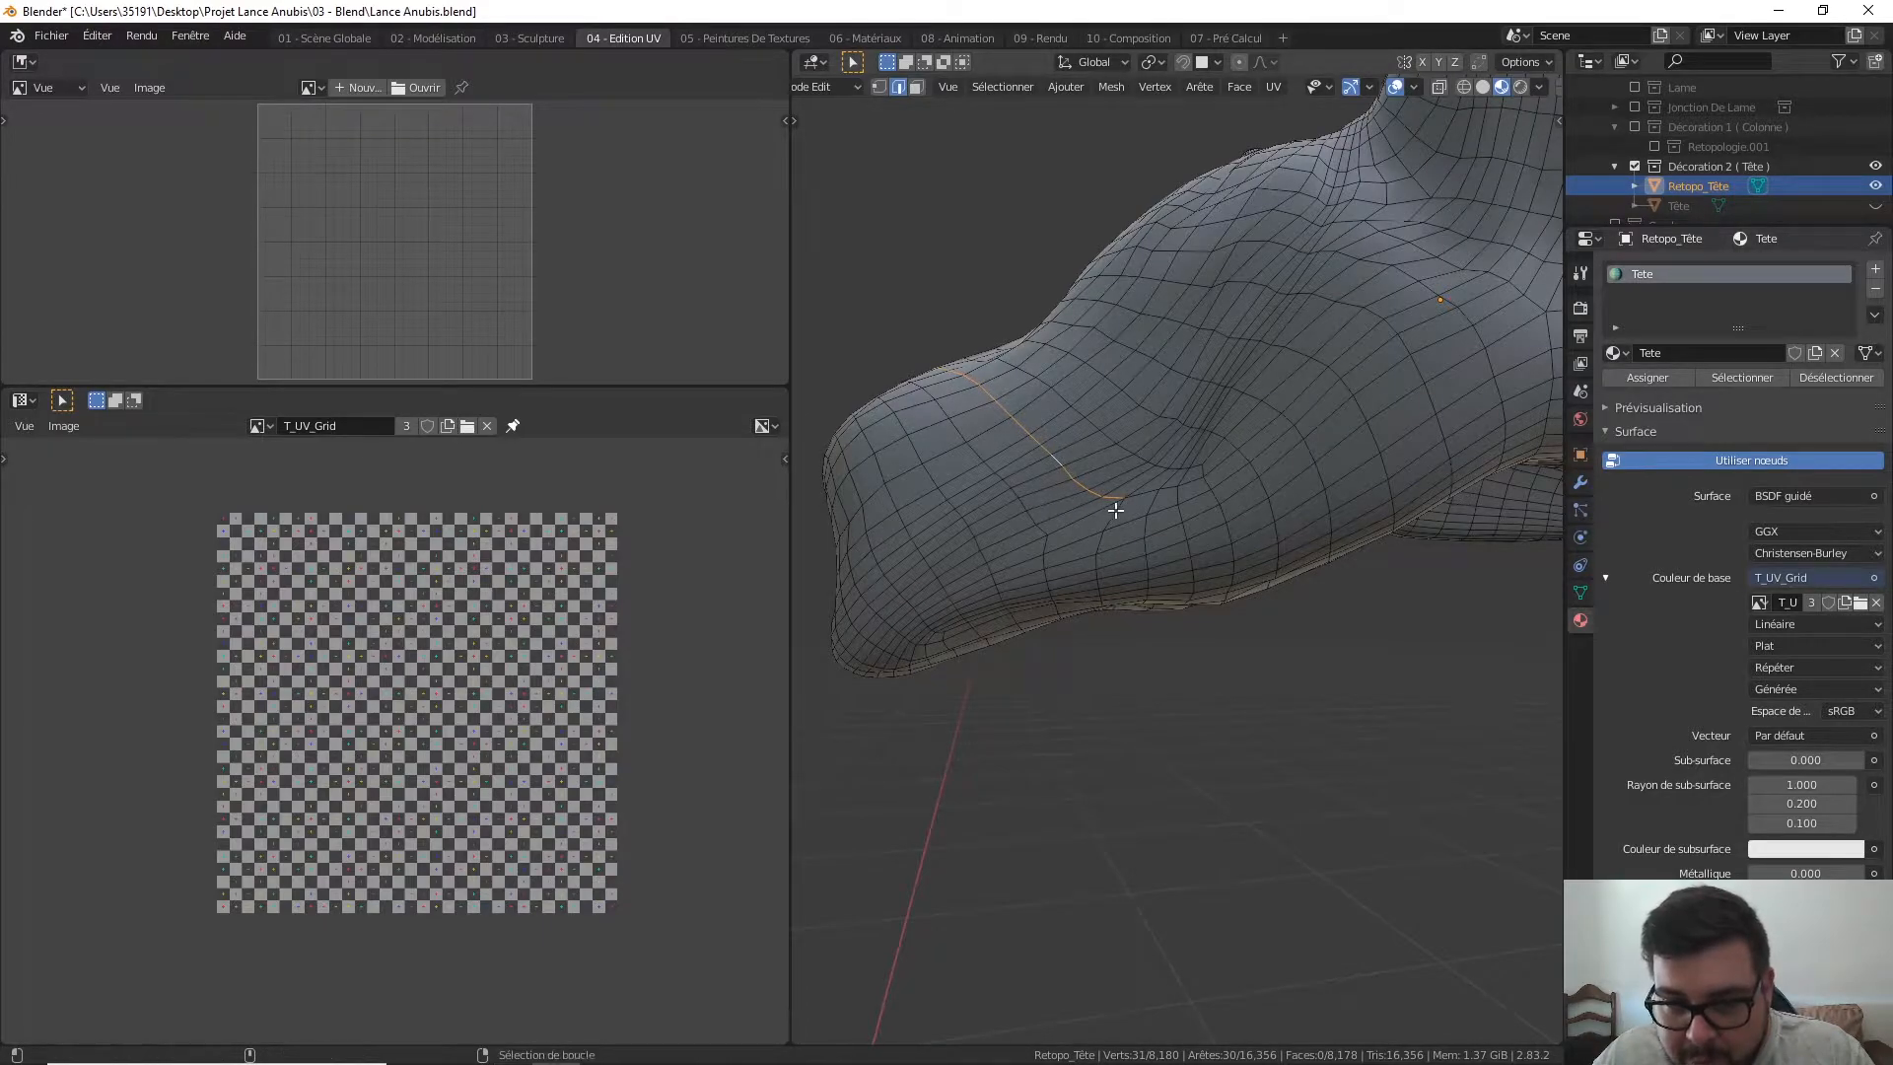
{"action": "middle_click_drag", "start_coordinate": [1107, 512], "coordinate": [1135, 484]}
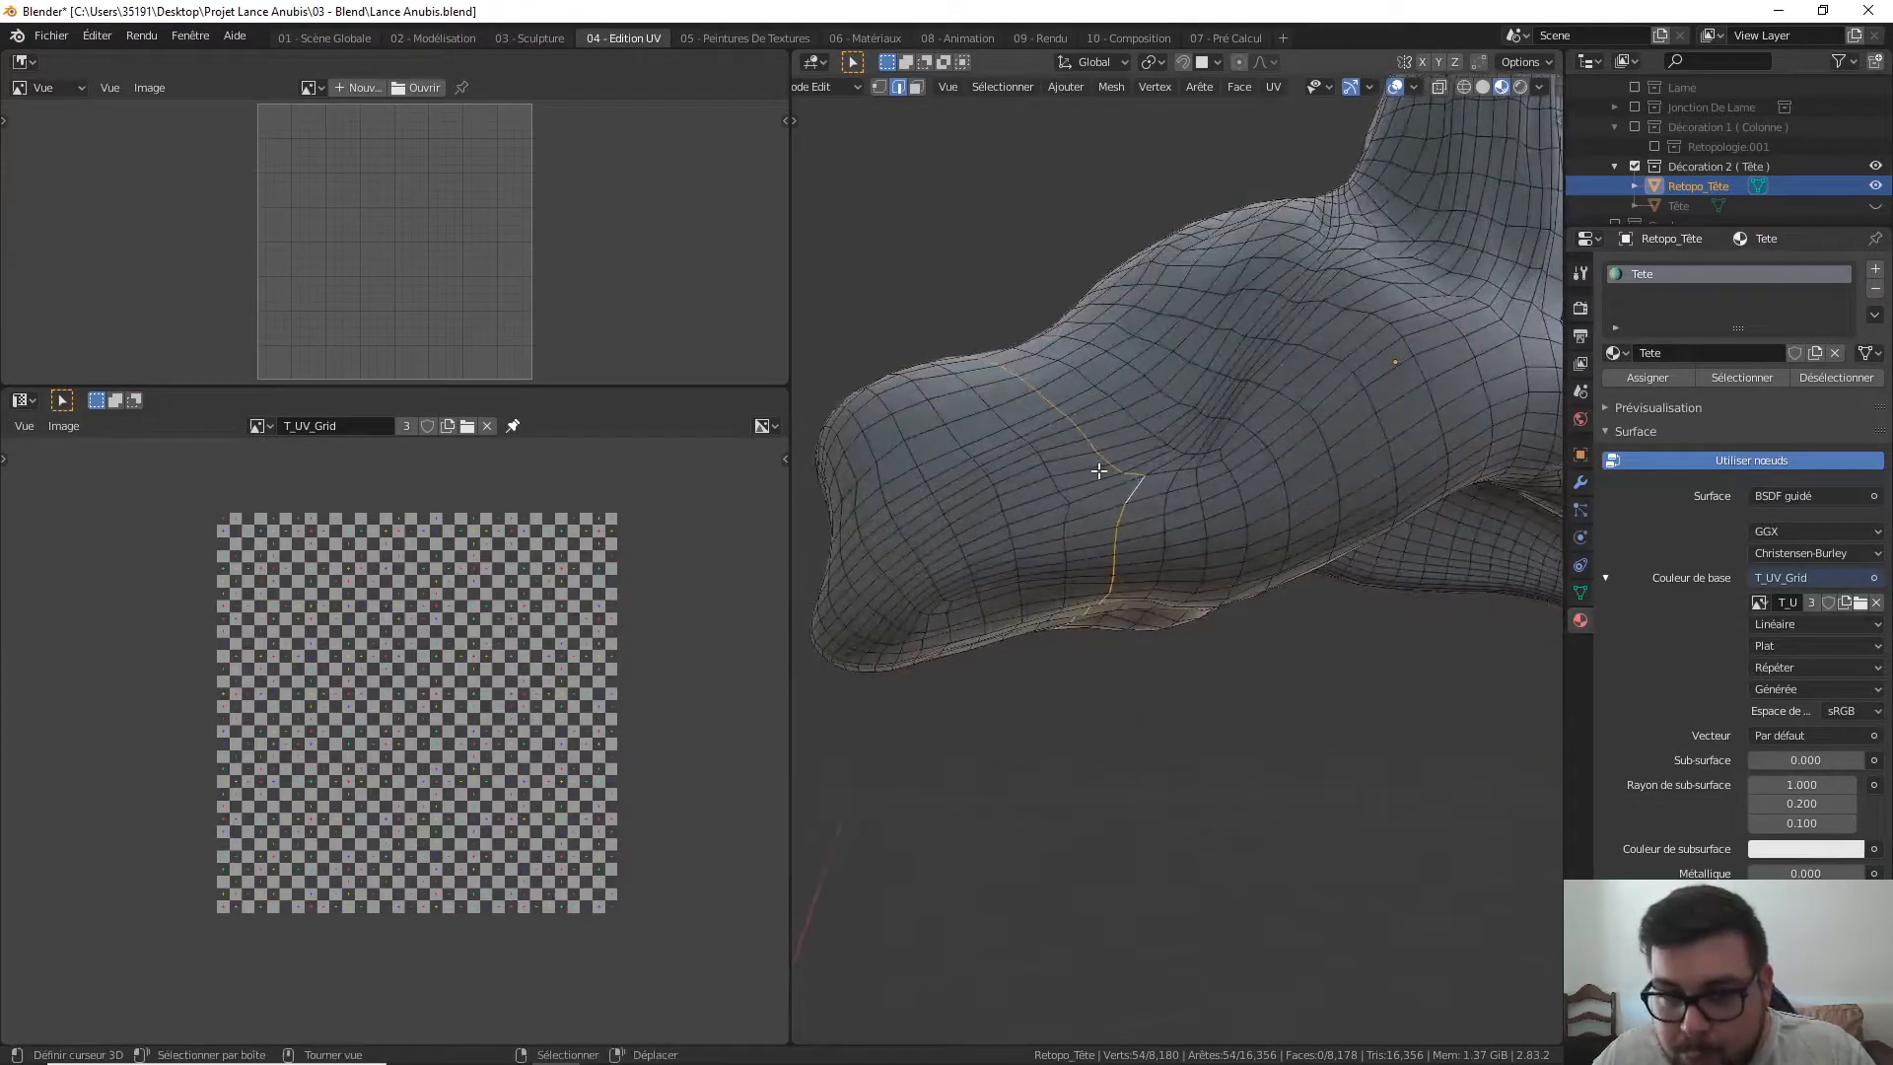
{"action": "left_click", "coordinate": [1134, 490], "text": "alt"}
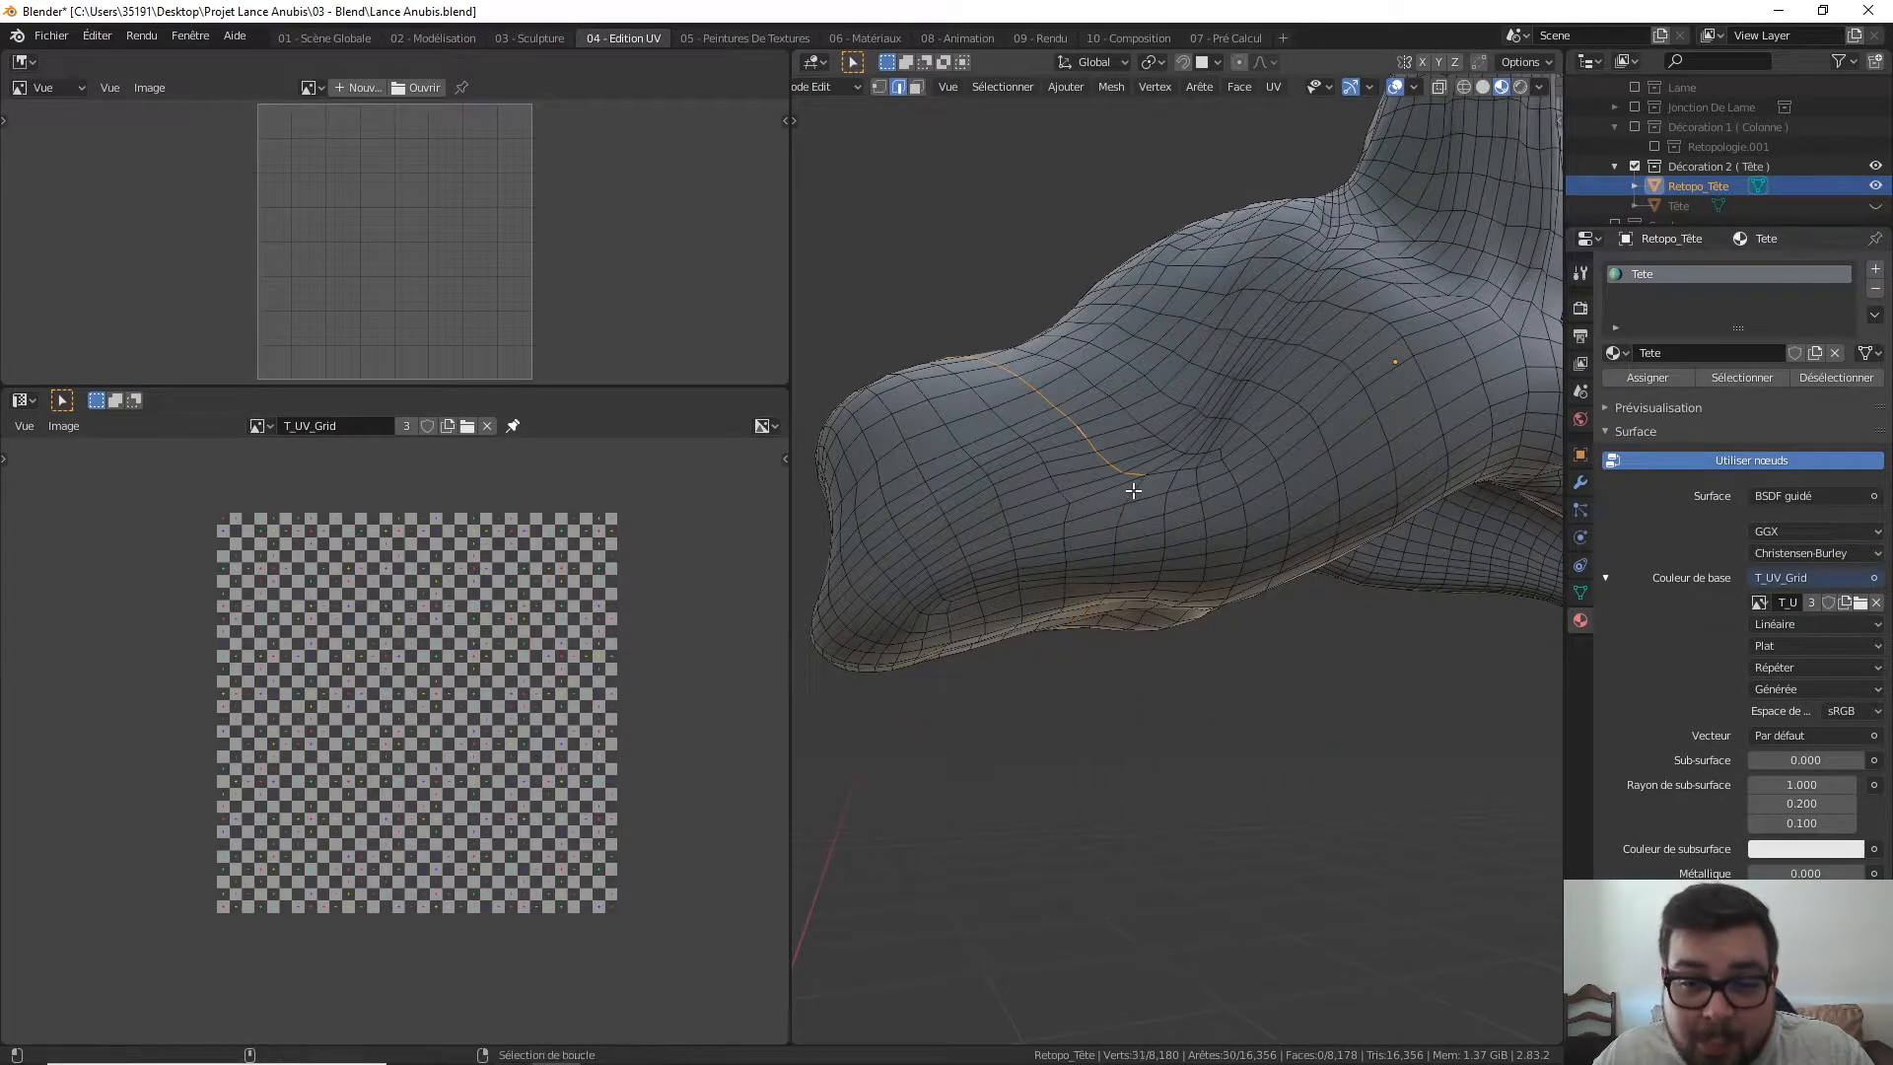
{"action": "key", "text": "ctrl+e"}
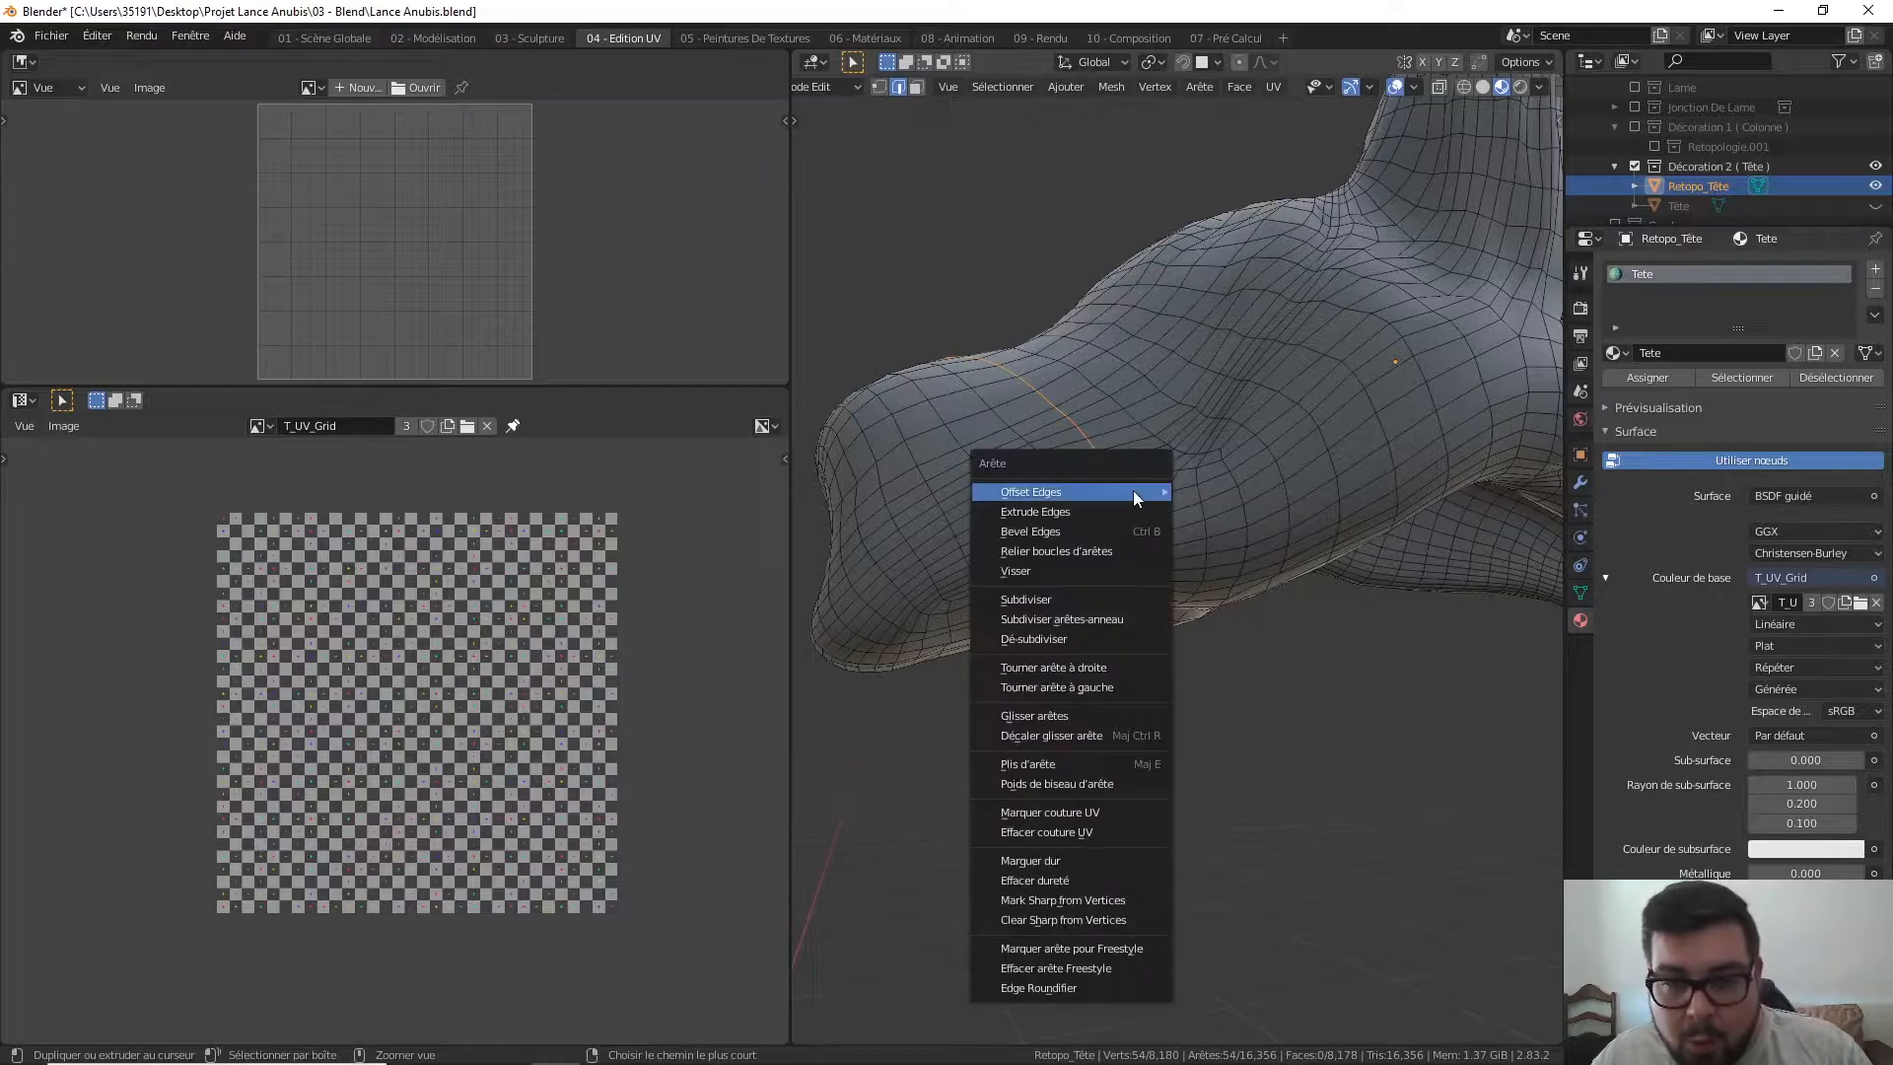
{"action": "left_click", "coordinate": [1084, 812]}
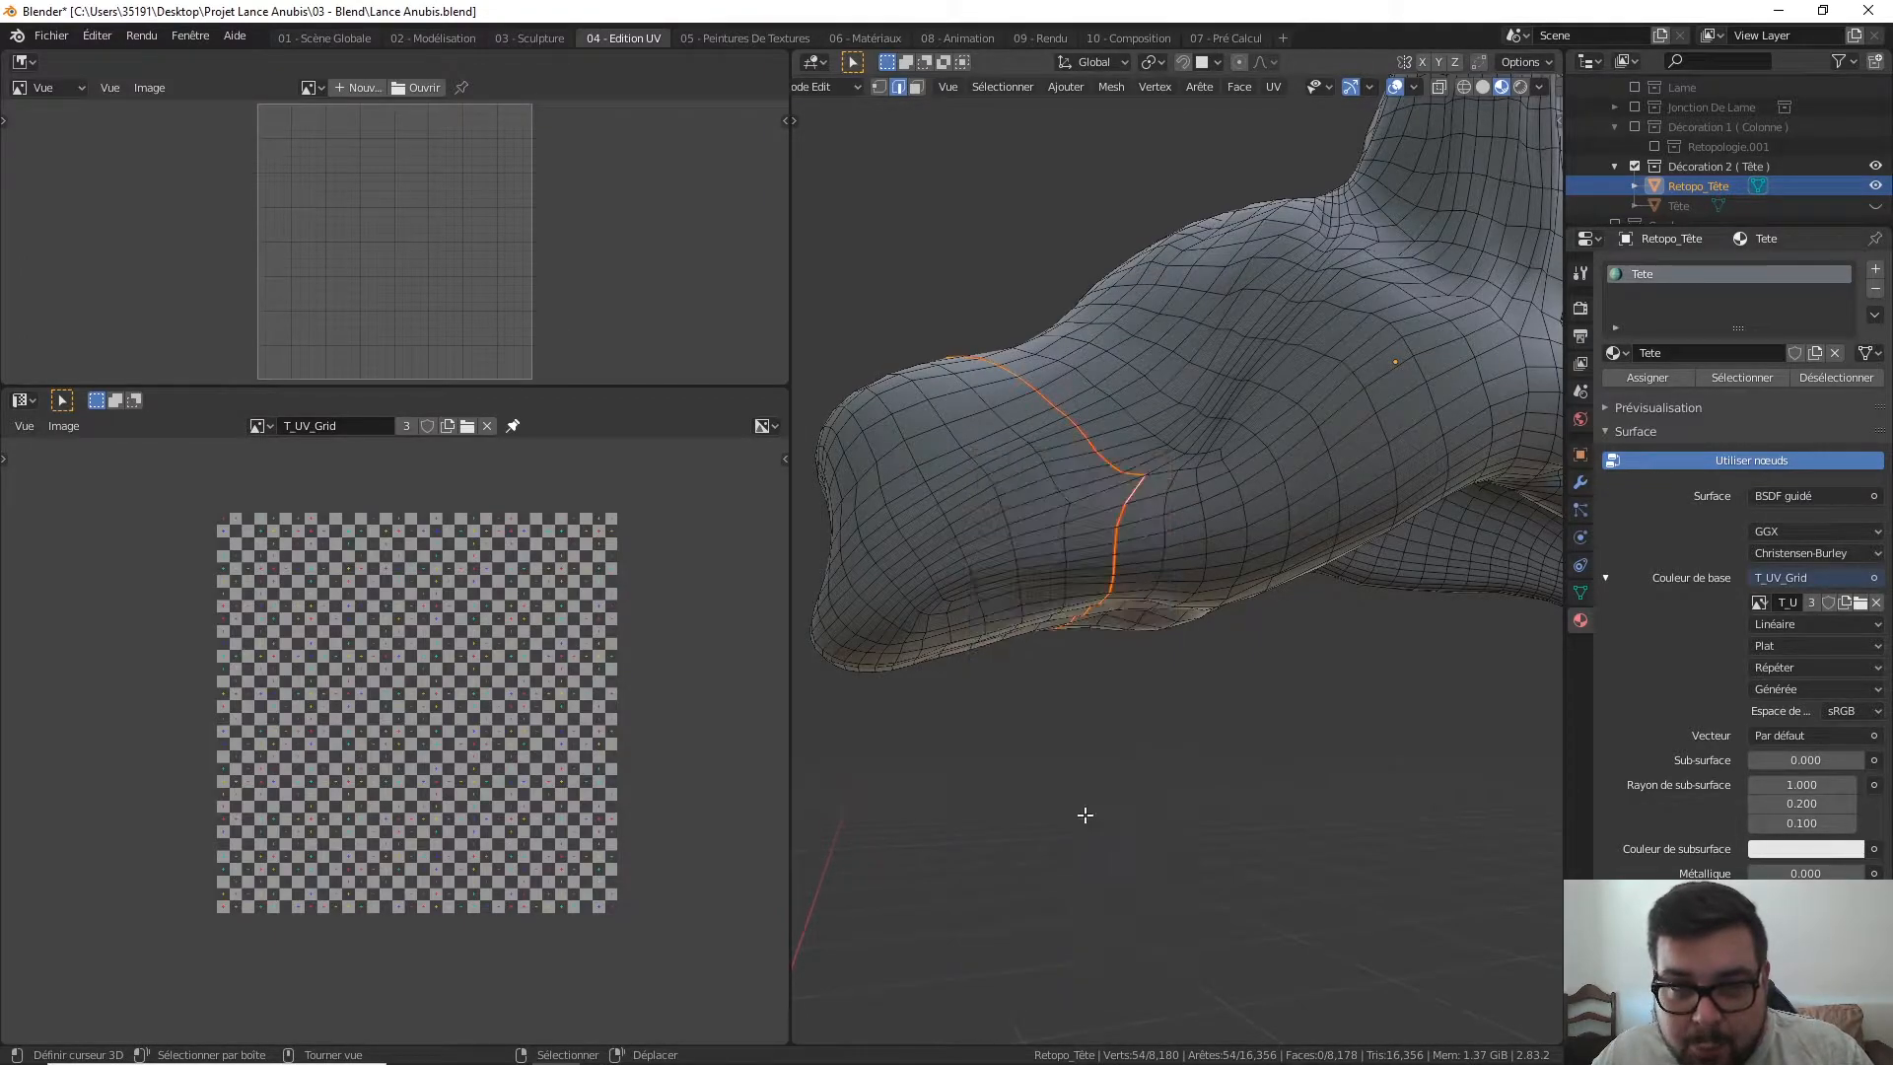
- Select the whole head mesh and unwrap it with Déplier
{"action": "key", "text": "a"}
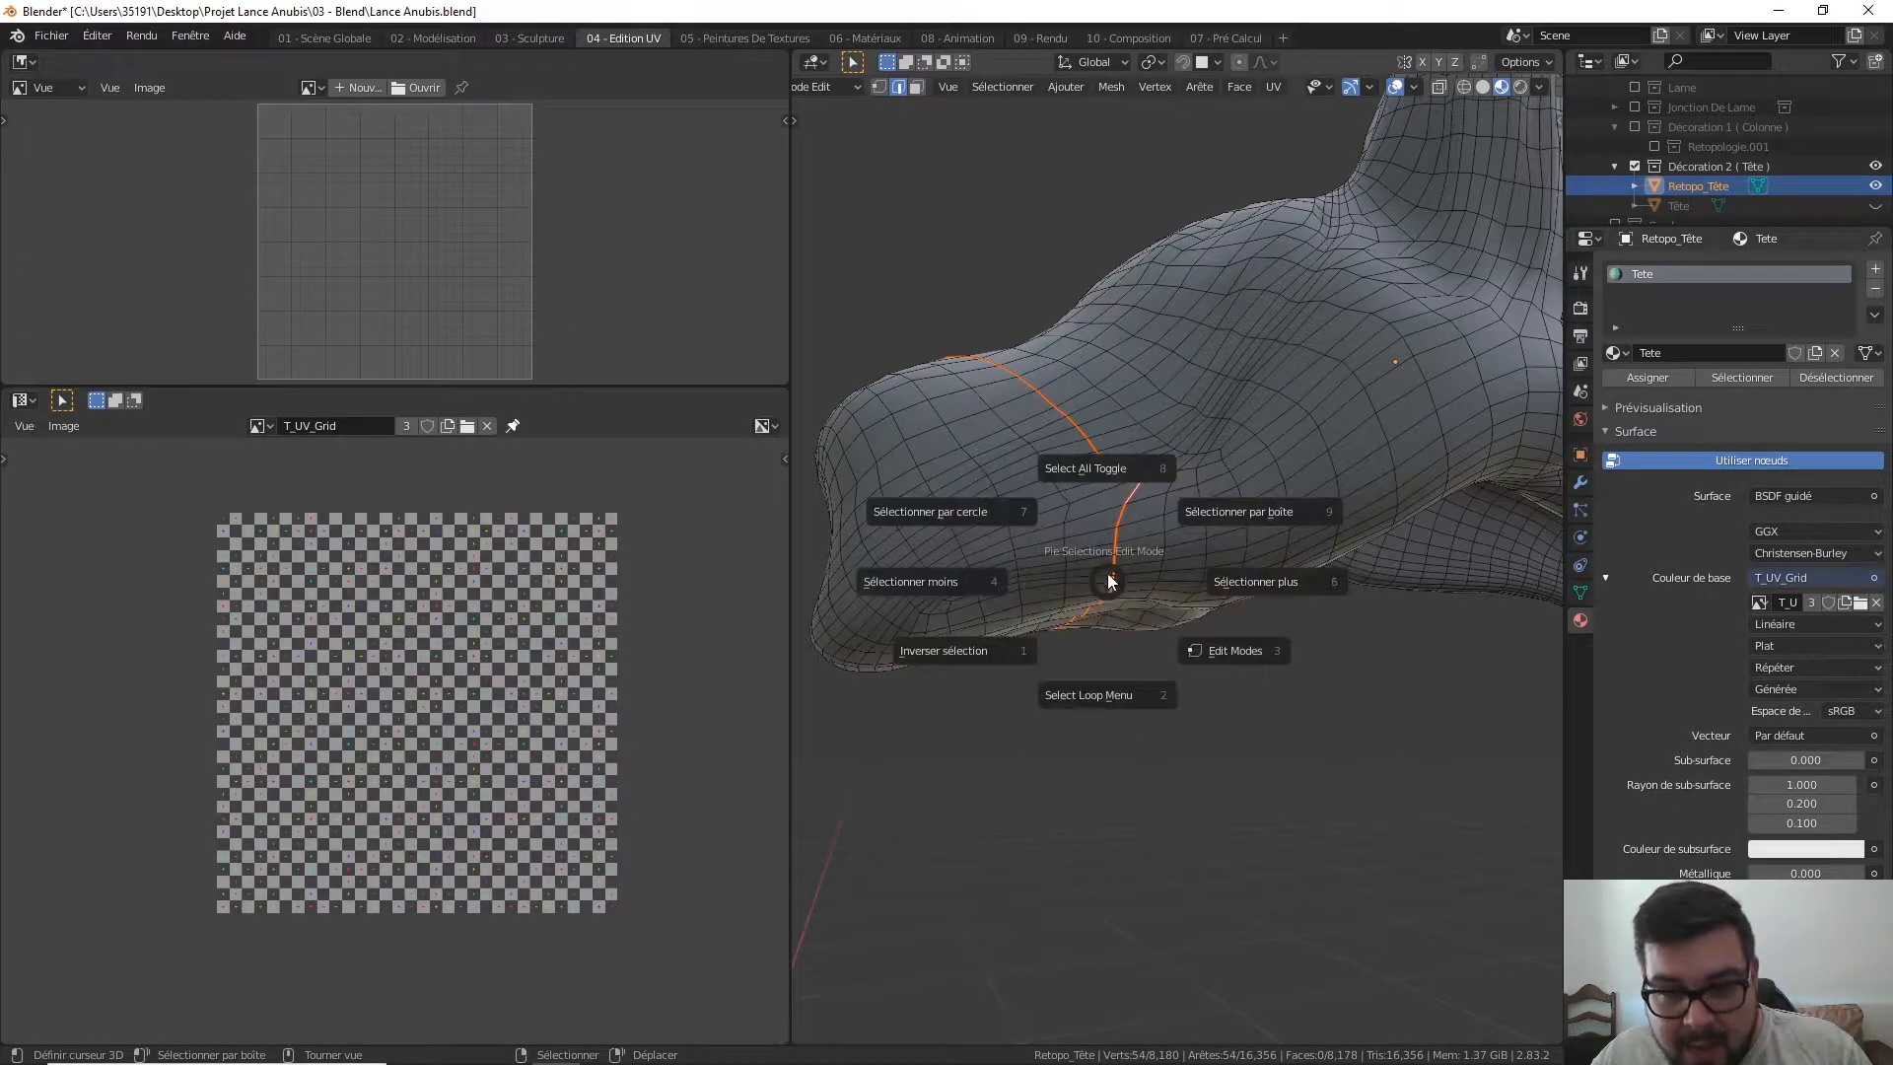
{"action": "left_click", "coordinate": [1098, 505]}
{"action": "key", "text": "a"}
{"action": "left_click", "coordinate": [1104, 403]}
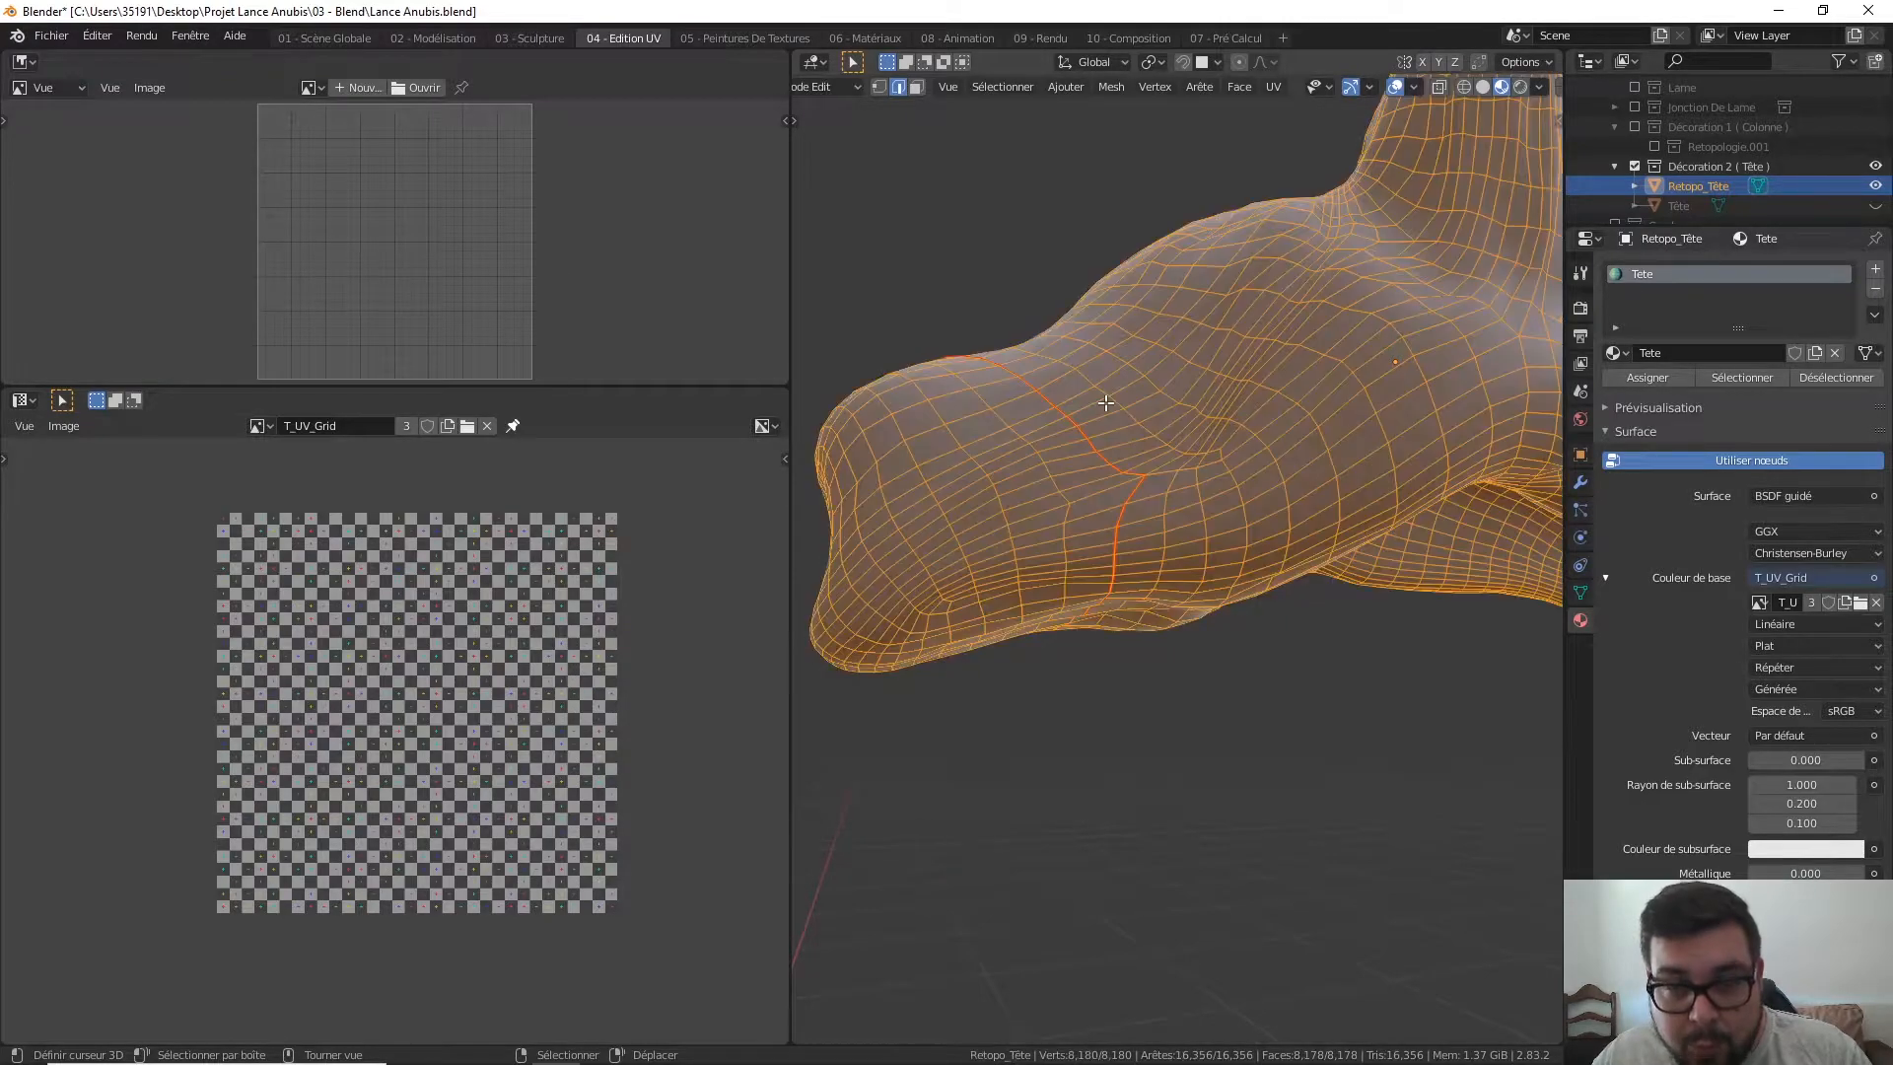
{"action": "key", "text": "u"}
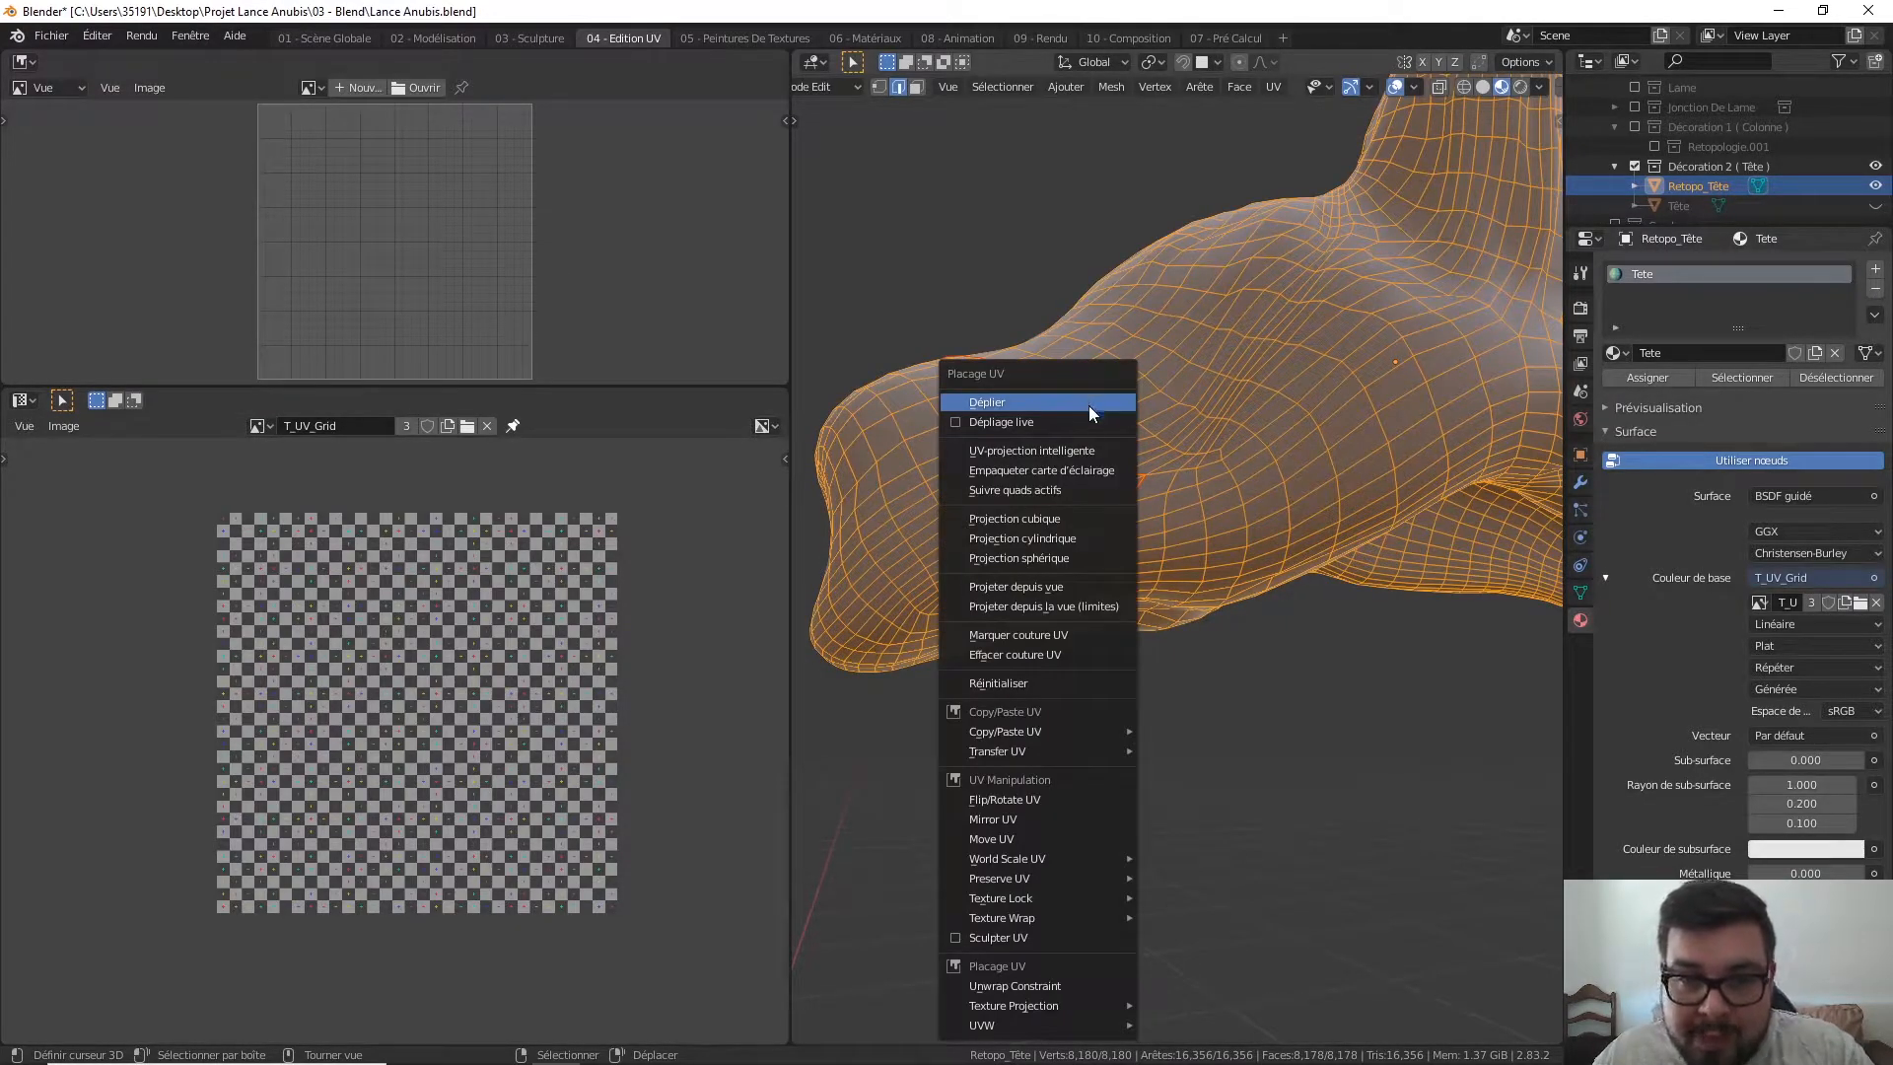
{"action": "left_click", "coordinate": [1088, 404]}
- Clear the selection and examine the checker distortion on the snout and the shape of the UV islands
{"action": "middle_click_drag", "start_coordinate": [1071, 468], "coordinate": [1169, 463]}
{"action": "key", "text": "a"}
{"action": "left_click", "coordinate": [1189, 393]}
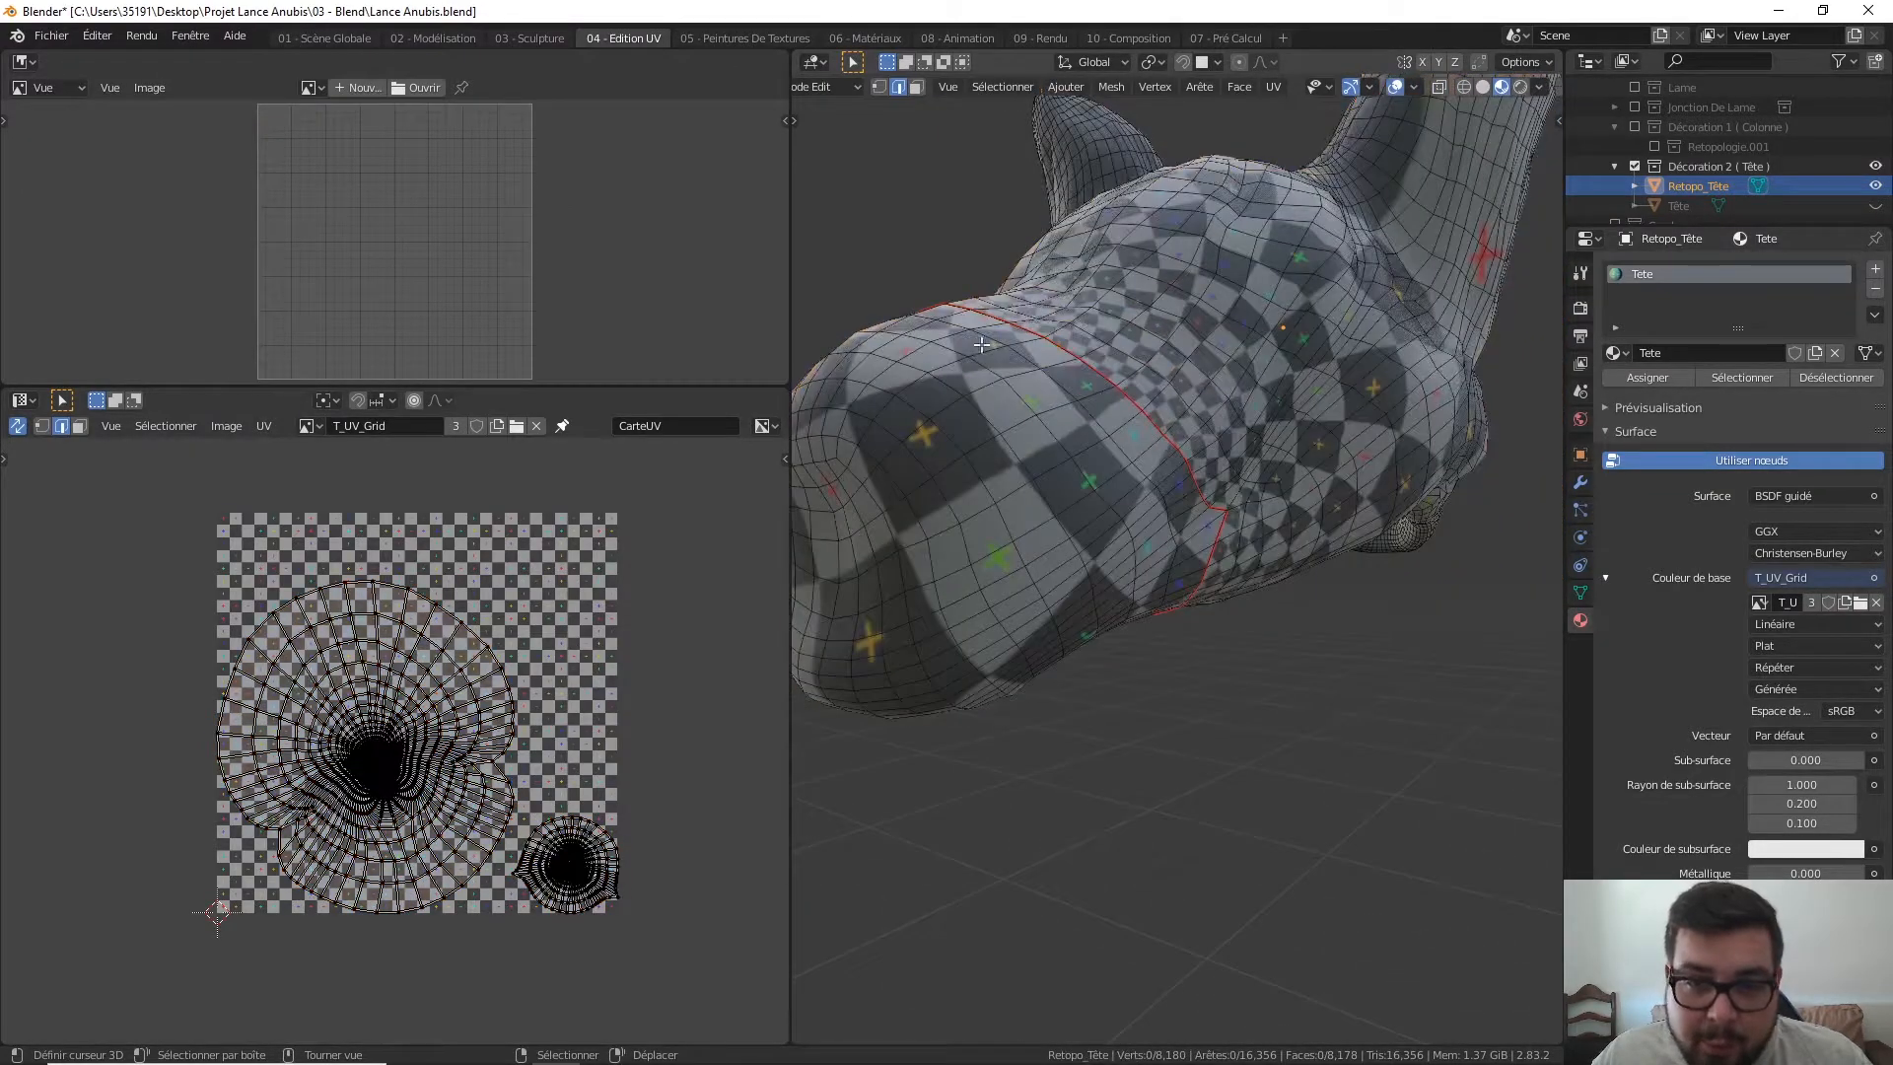
{"action": "middle_click_drag", "start_coordinate": [1076, 428], "coordinate": [1045, 532]}
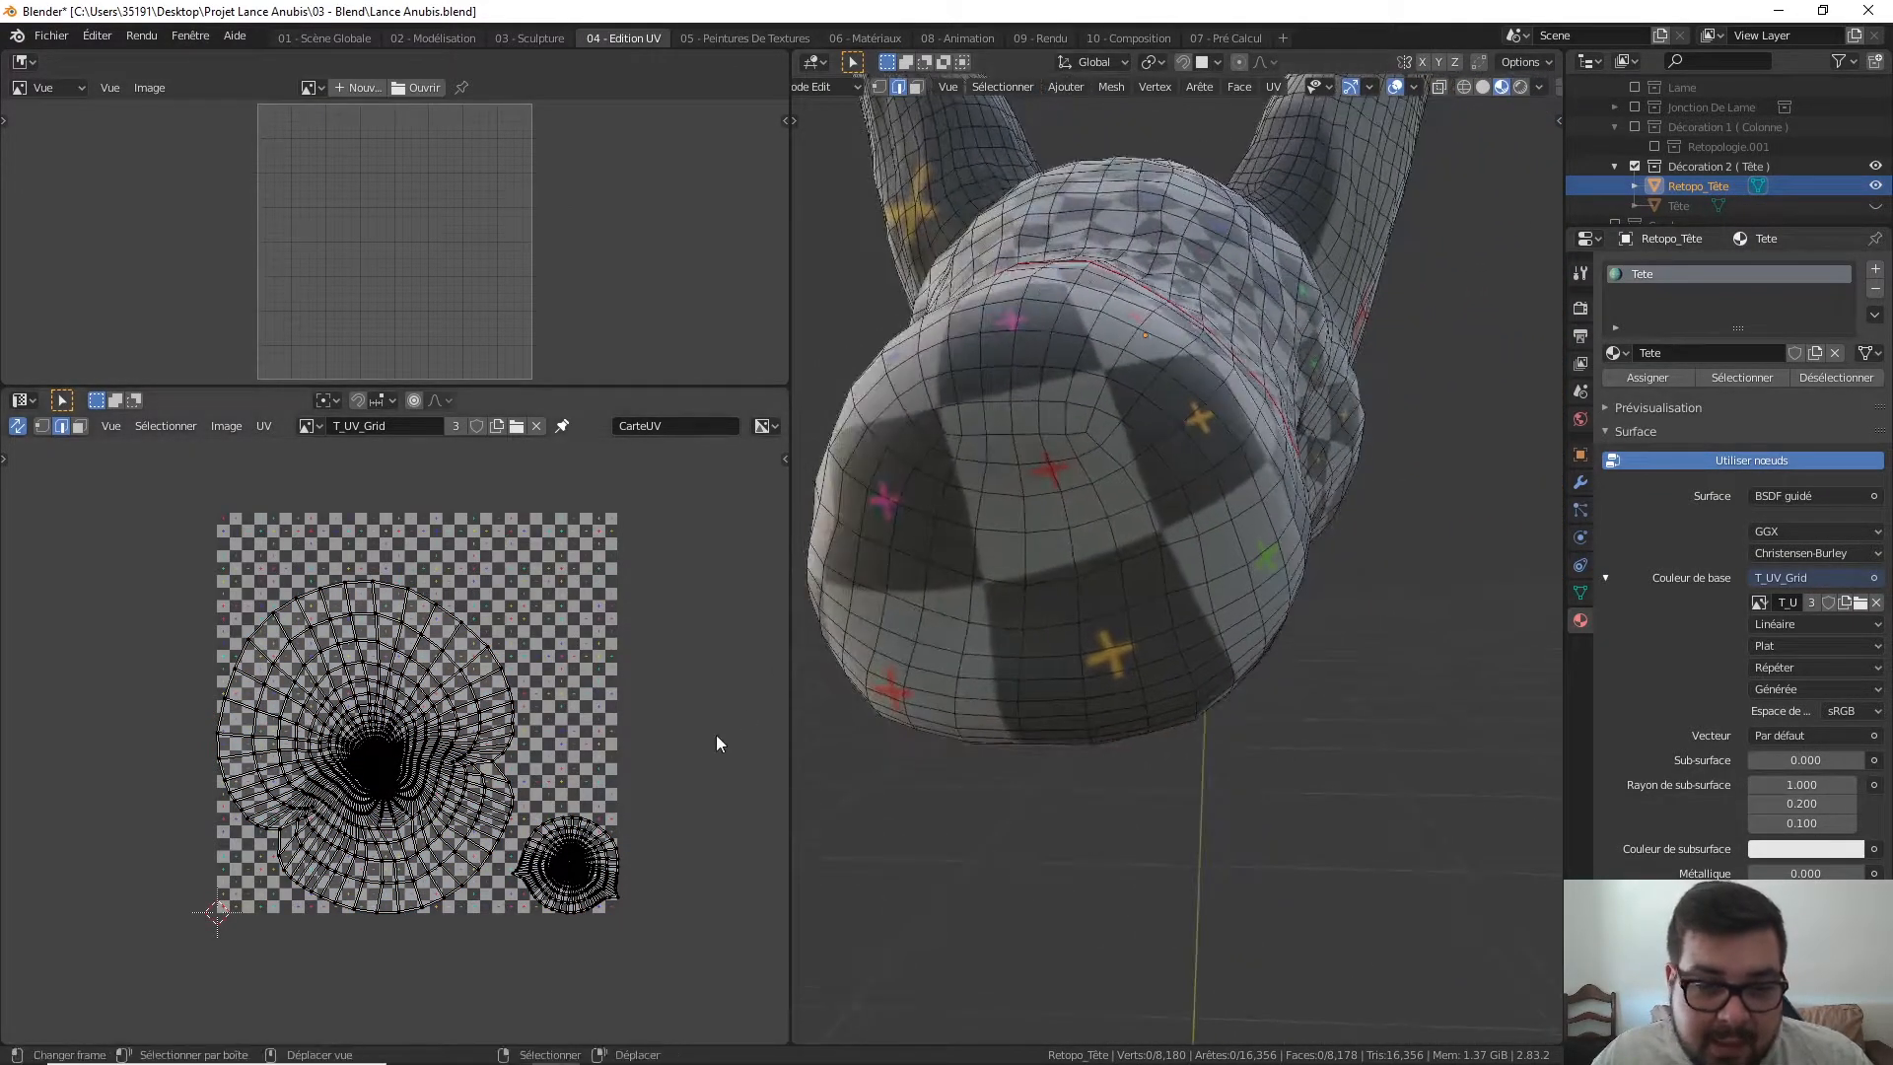
{"action": "middle_click_drag", "start_coordinate": [1059, 552], "coordinate": [1075, 719]}
{"action": "scroll", "coordinate": [580, 856], "scroll_direction": "up", "scroll_amount": 2}
{"action": "scroll", "coordinate": [580, 854], "scroll_direction": "up", "scroll_amount": 1}
{"action": "middle_click_drag", "start_coordinate": [580, 854], "coordinate": [453, 641]}
{"action": "scroll", "coordinate": [580, 636], "scroll_direction": "up", "scroll_amount": 2}
{"action": "middle_click_drag", "start_coordinate": [882, 487], "coordinate": [966, 560]}
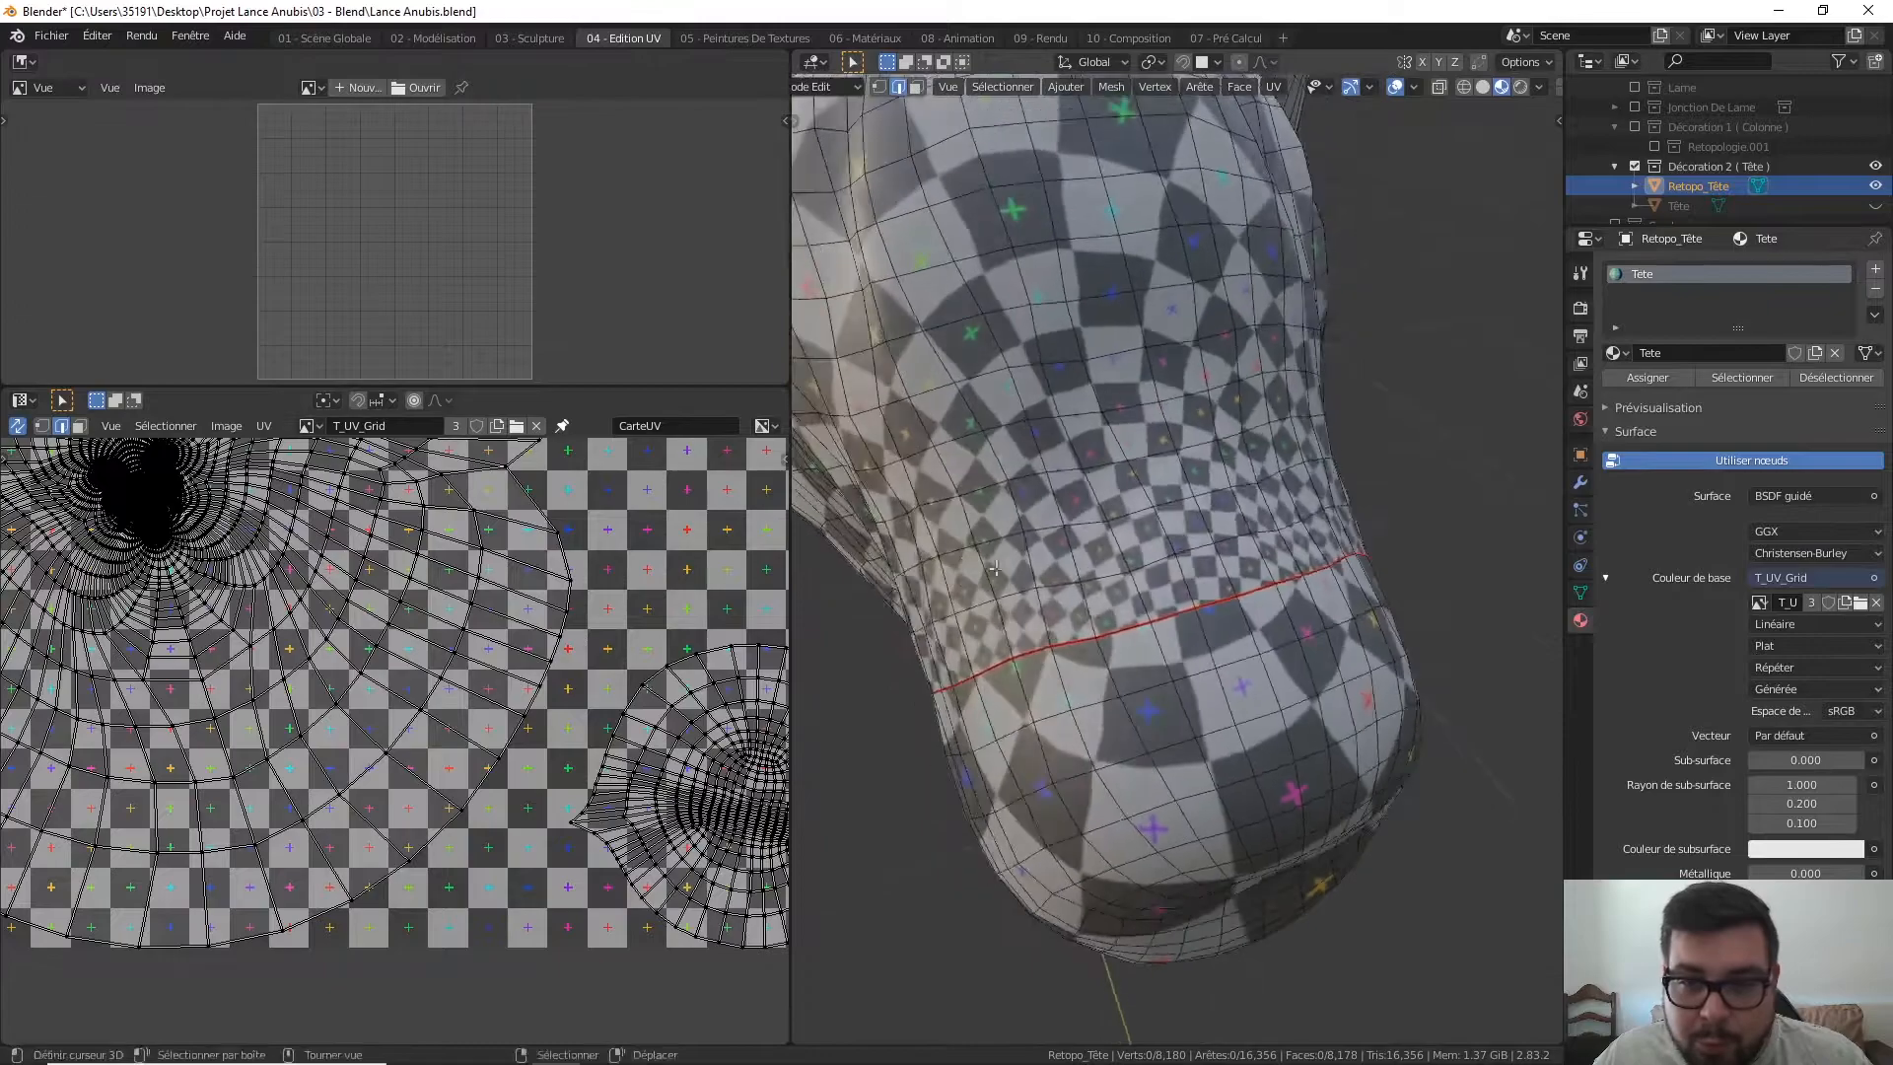
{"action": "middle_click_drag", "start_coordinate": [1260, 655], "coordinate": [1207, 490]}
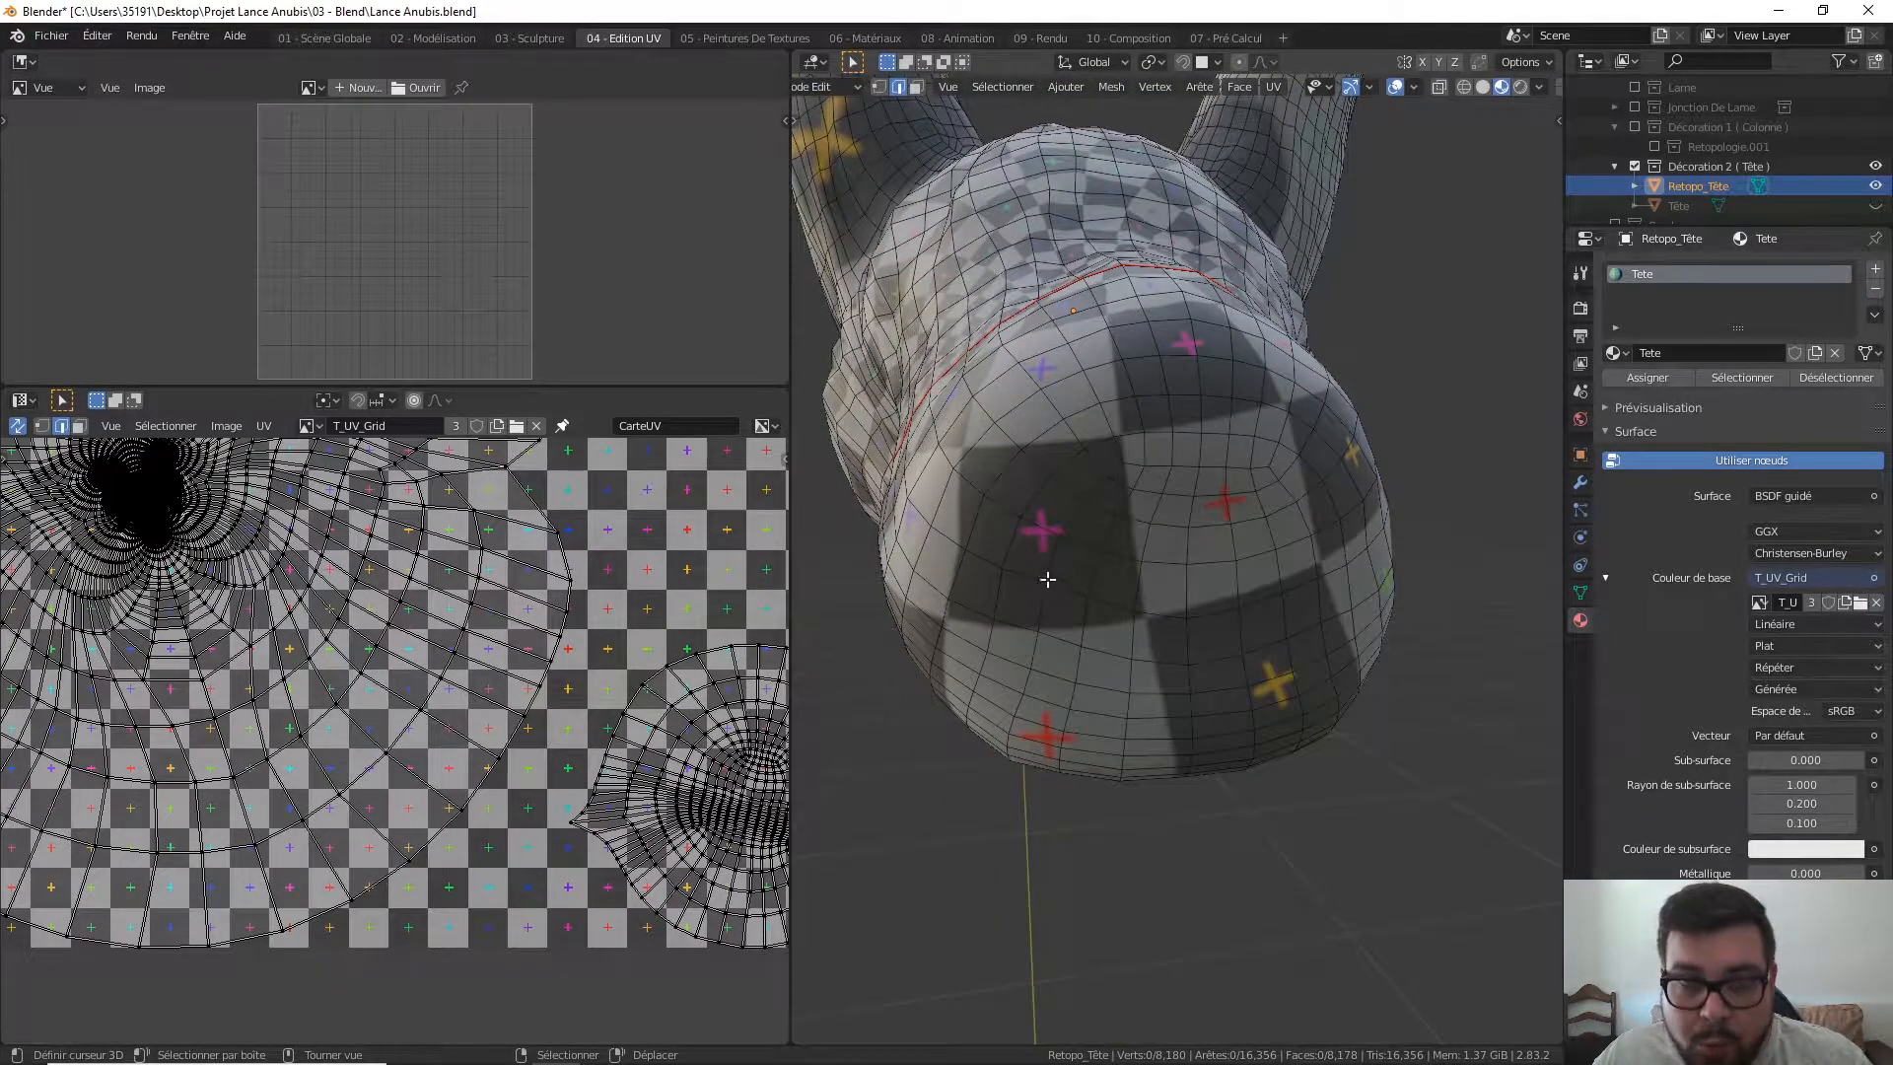
{"action": "middle_click_drag", "start_coordinate": [611, 631], "coordinate": [505, 615]}
- Mark a UV seam along the top centre of the snout, from the ring seam to the middle of the nose tip
{"action": "middle_click_drag", "start_coordinate": [971, 508], "coordinate": [1089, 477]}
{"action": "middle_click_drag", "start_coordinate": [1075, 620], "coordinate": [1084, 592]}
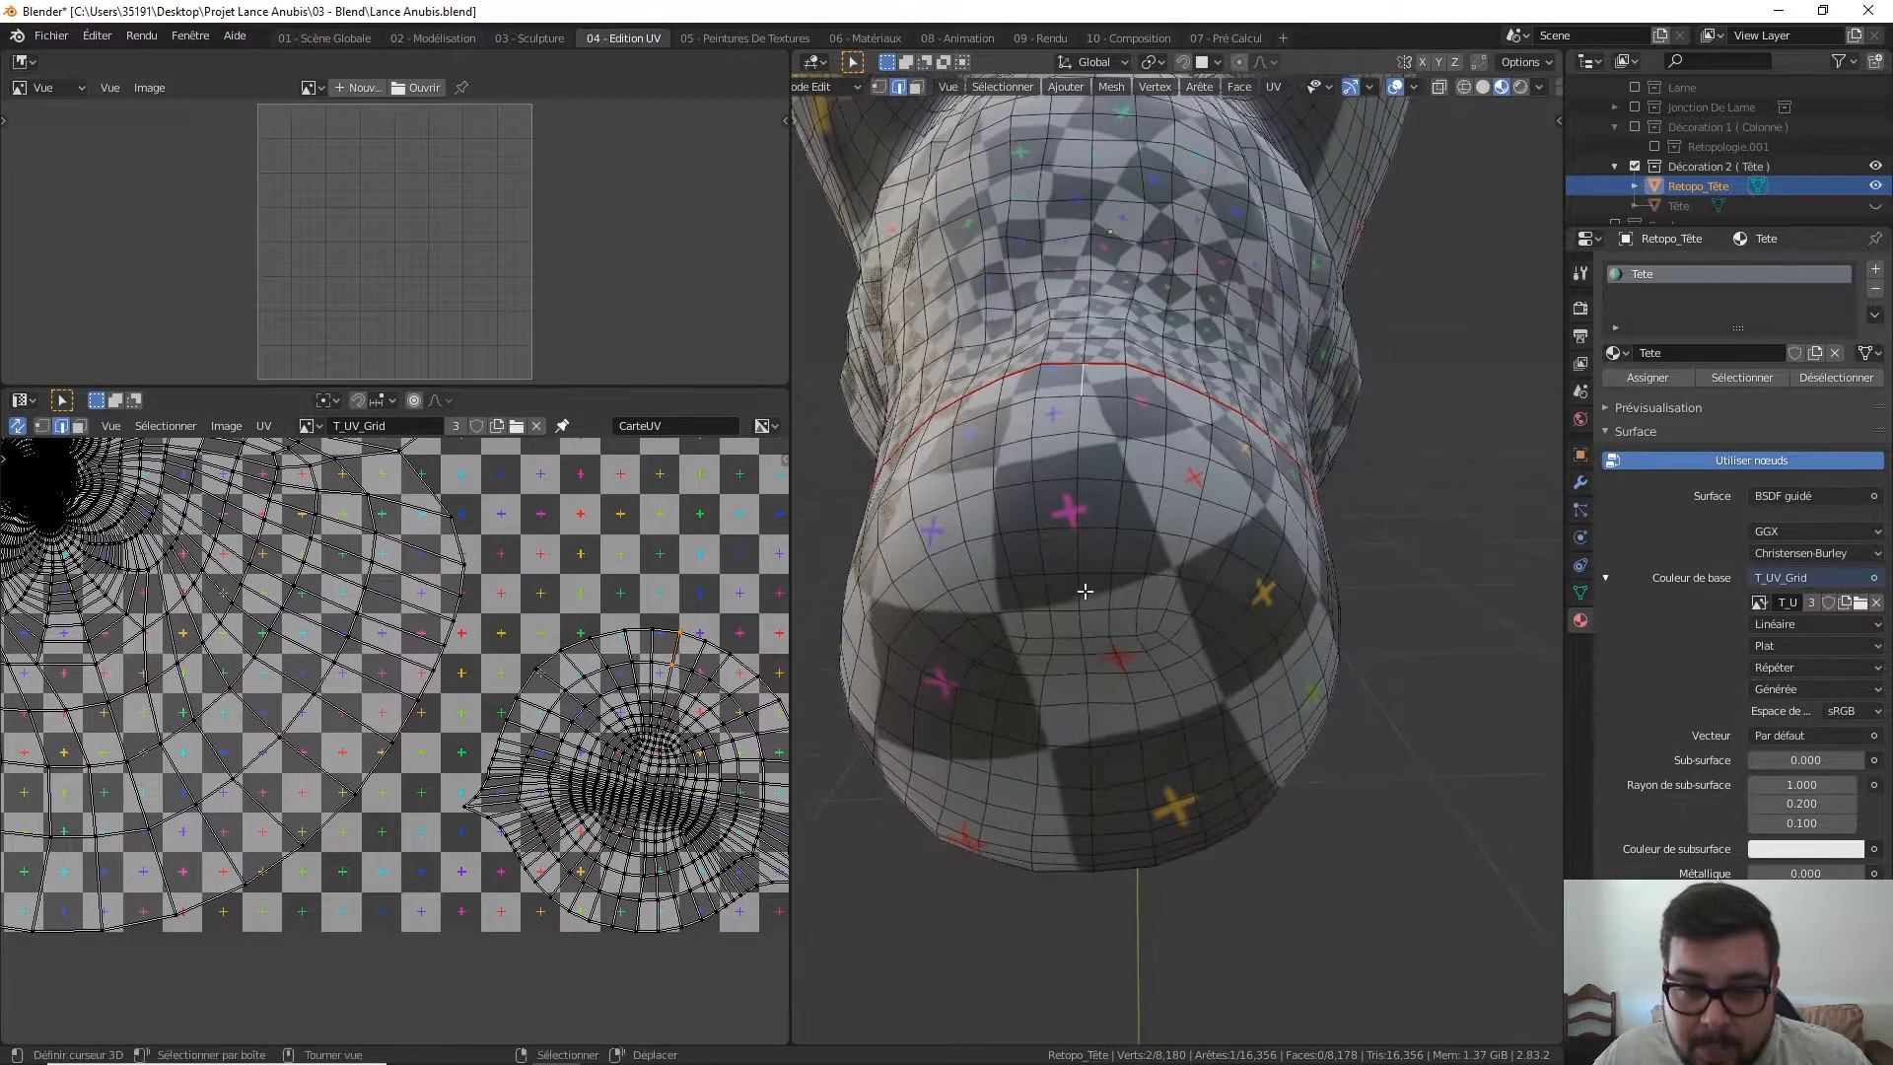
{"action": "middle_click_drag", "start_coordinate": [1093, 435], "coordinate": [1103, 382]}
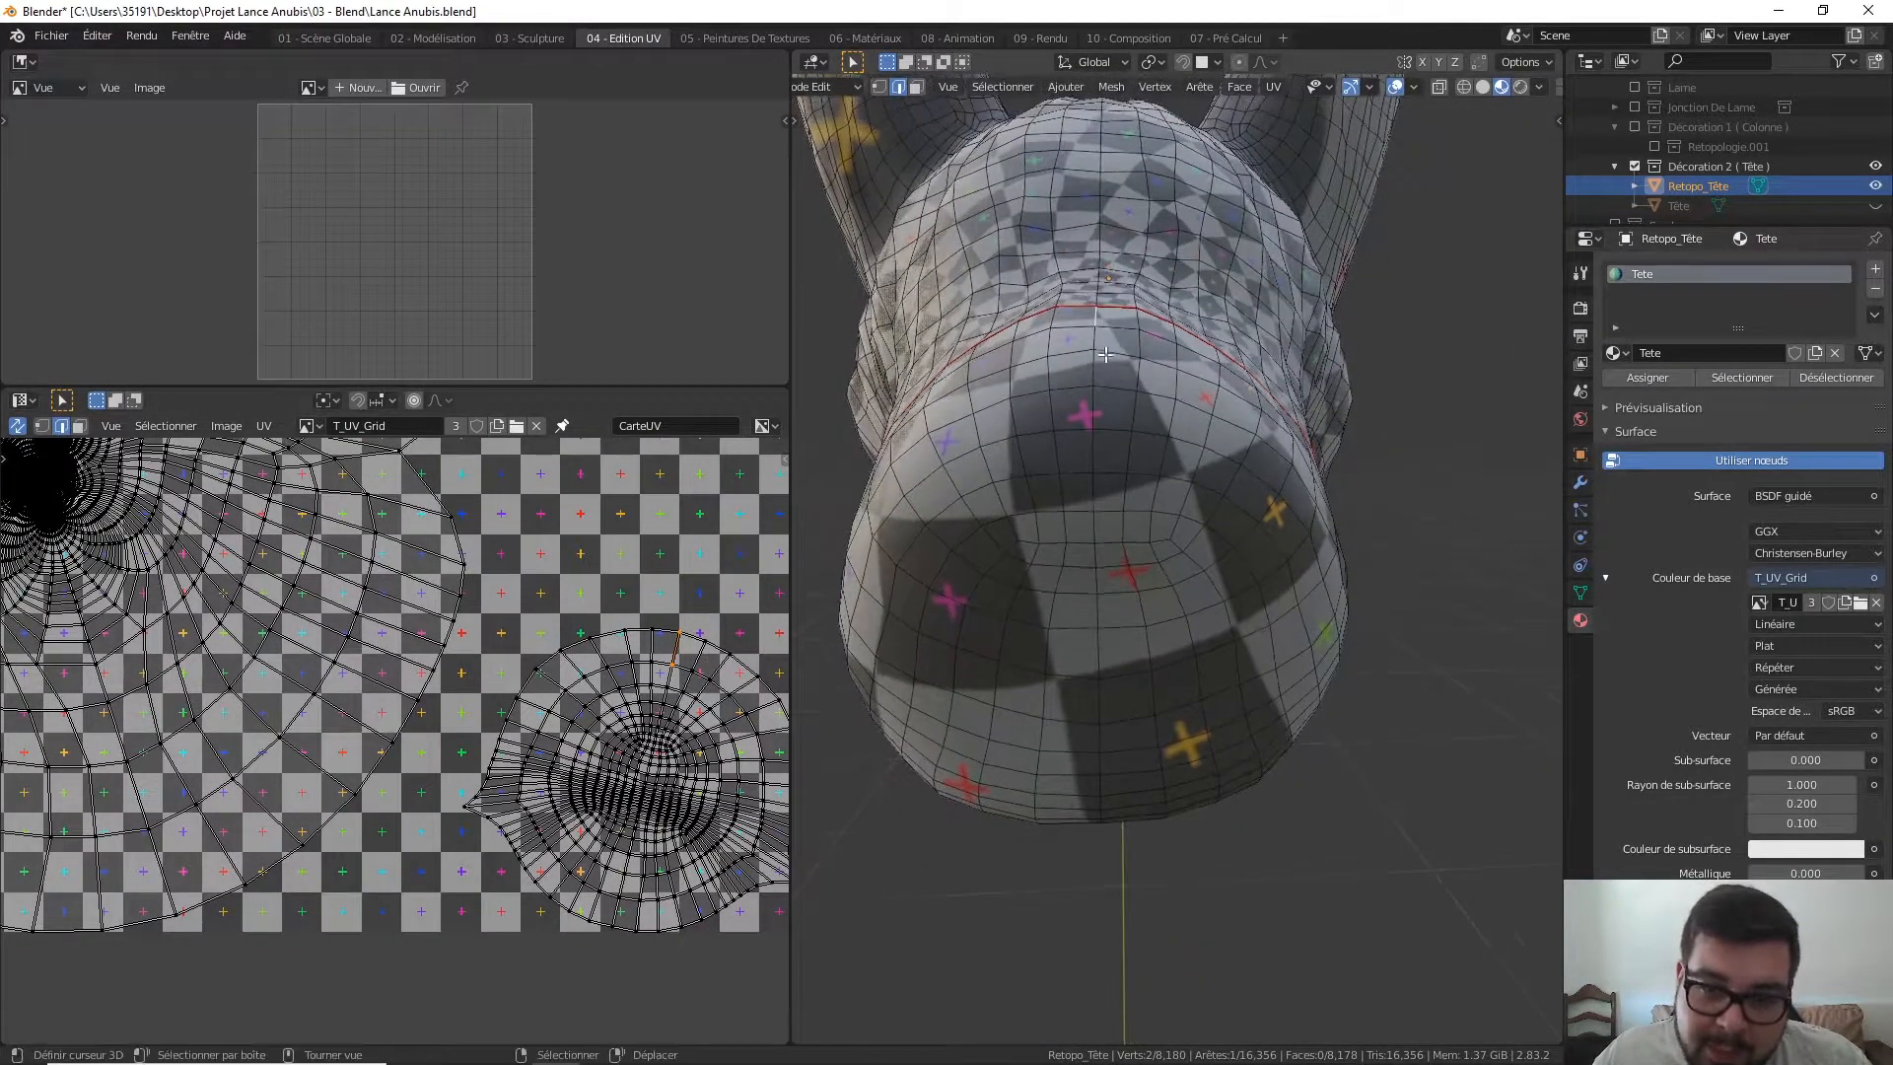
{"action": "left_click", "coordinate": [1098, 607], "text": "ctrl"}
{"action": "key", "text": "ctrl+e"}
{"action": "left_click", "coordinate": [1098, 584]}
- Reselect the entire head mesh and unwrap it again with the added snout seam
{"action": "key", "text": "a"}
{"action": "left_click", "coordinate": [1084, 479]}
{"action": "key", "text": "a"}
{"action": "left_click", "coordinate": [1074, 402]}
{"action": "key", "text": "u"}
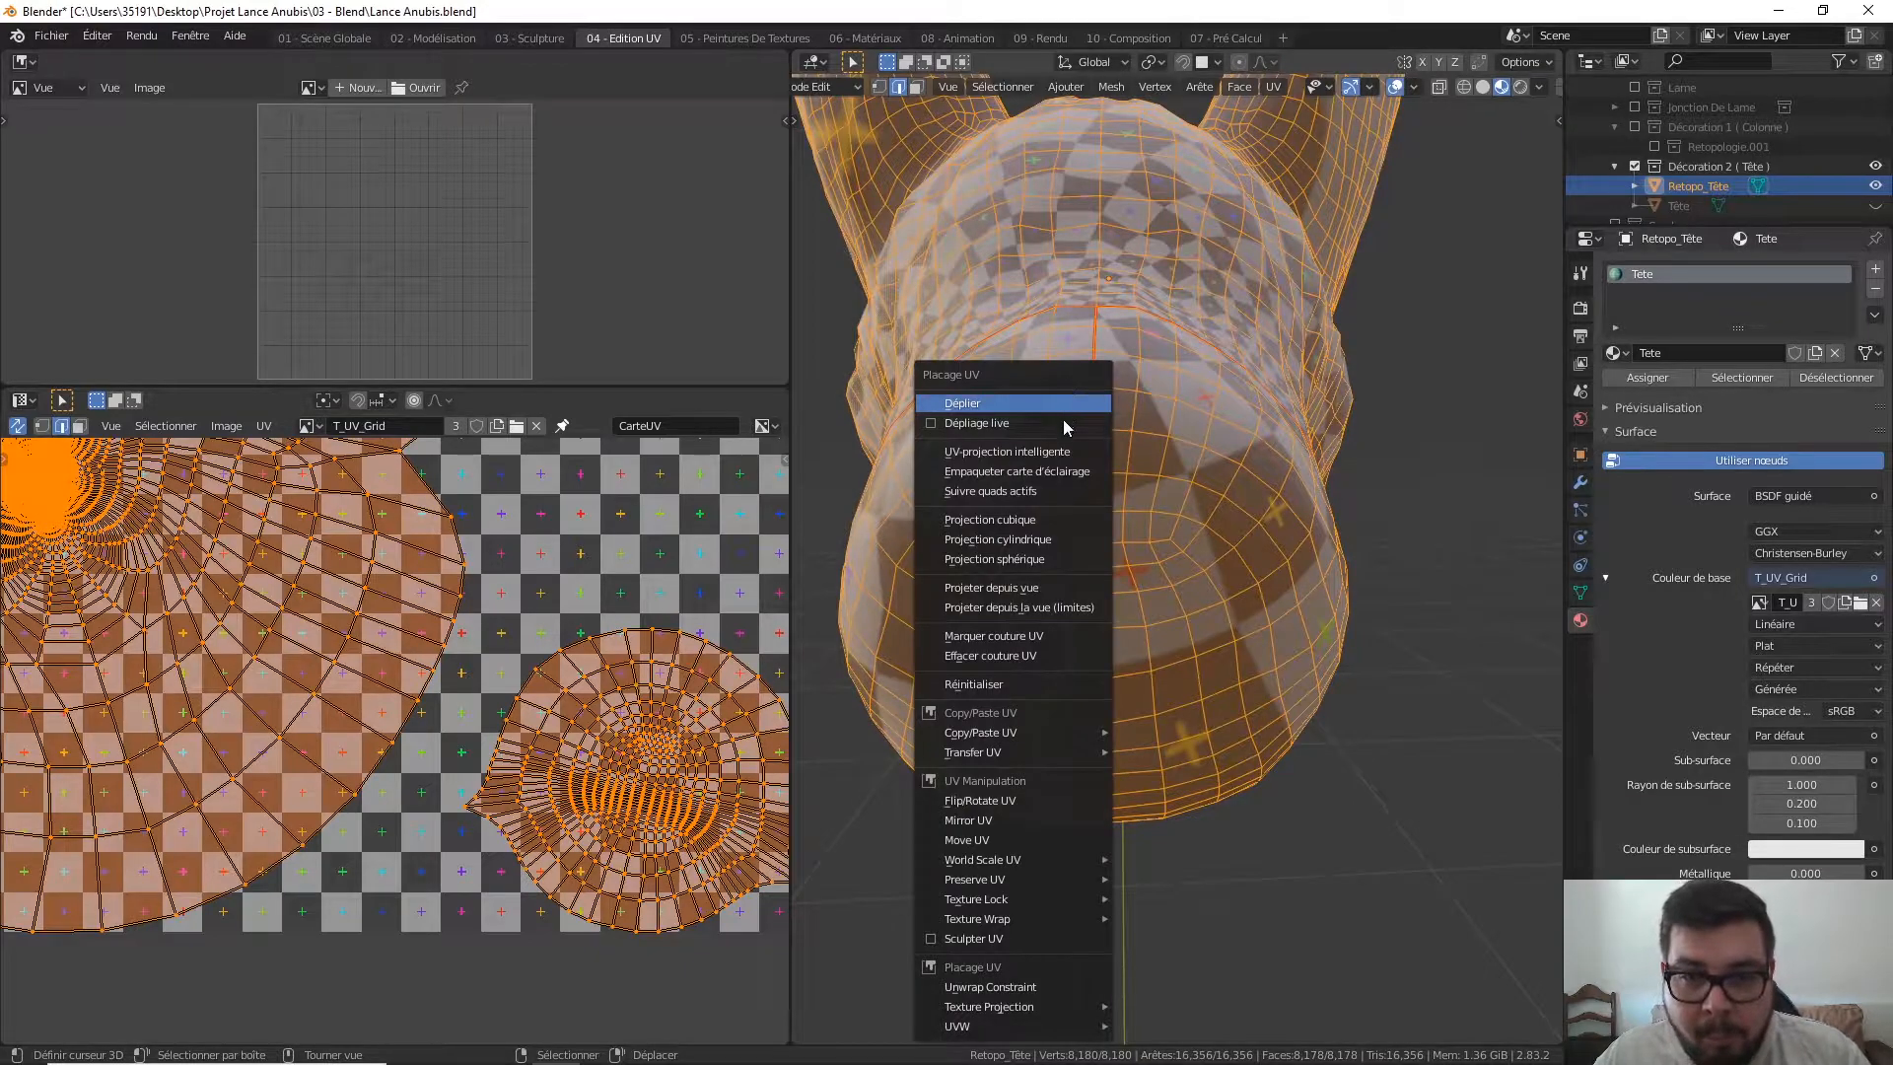
{"action": "left_click", "coordinate": [1065, 418]}
{"action": "middle_click_drag", "start_coordinate": [1109, 517], "coordinate": [1148, 431]}
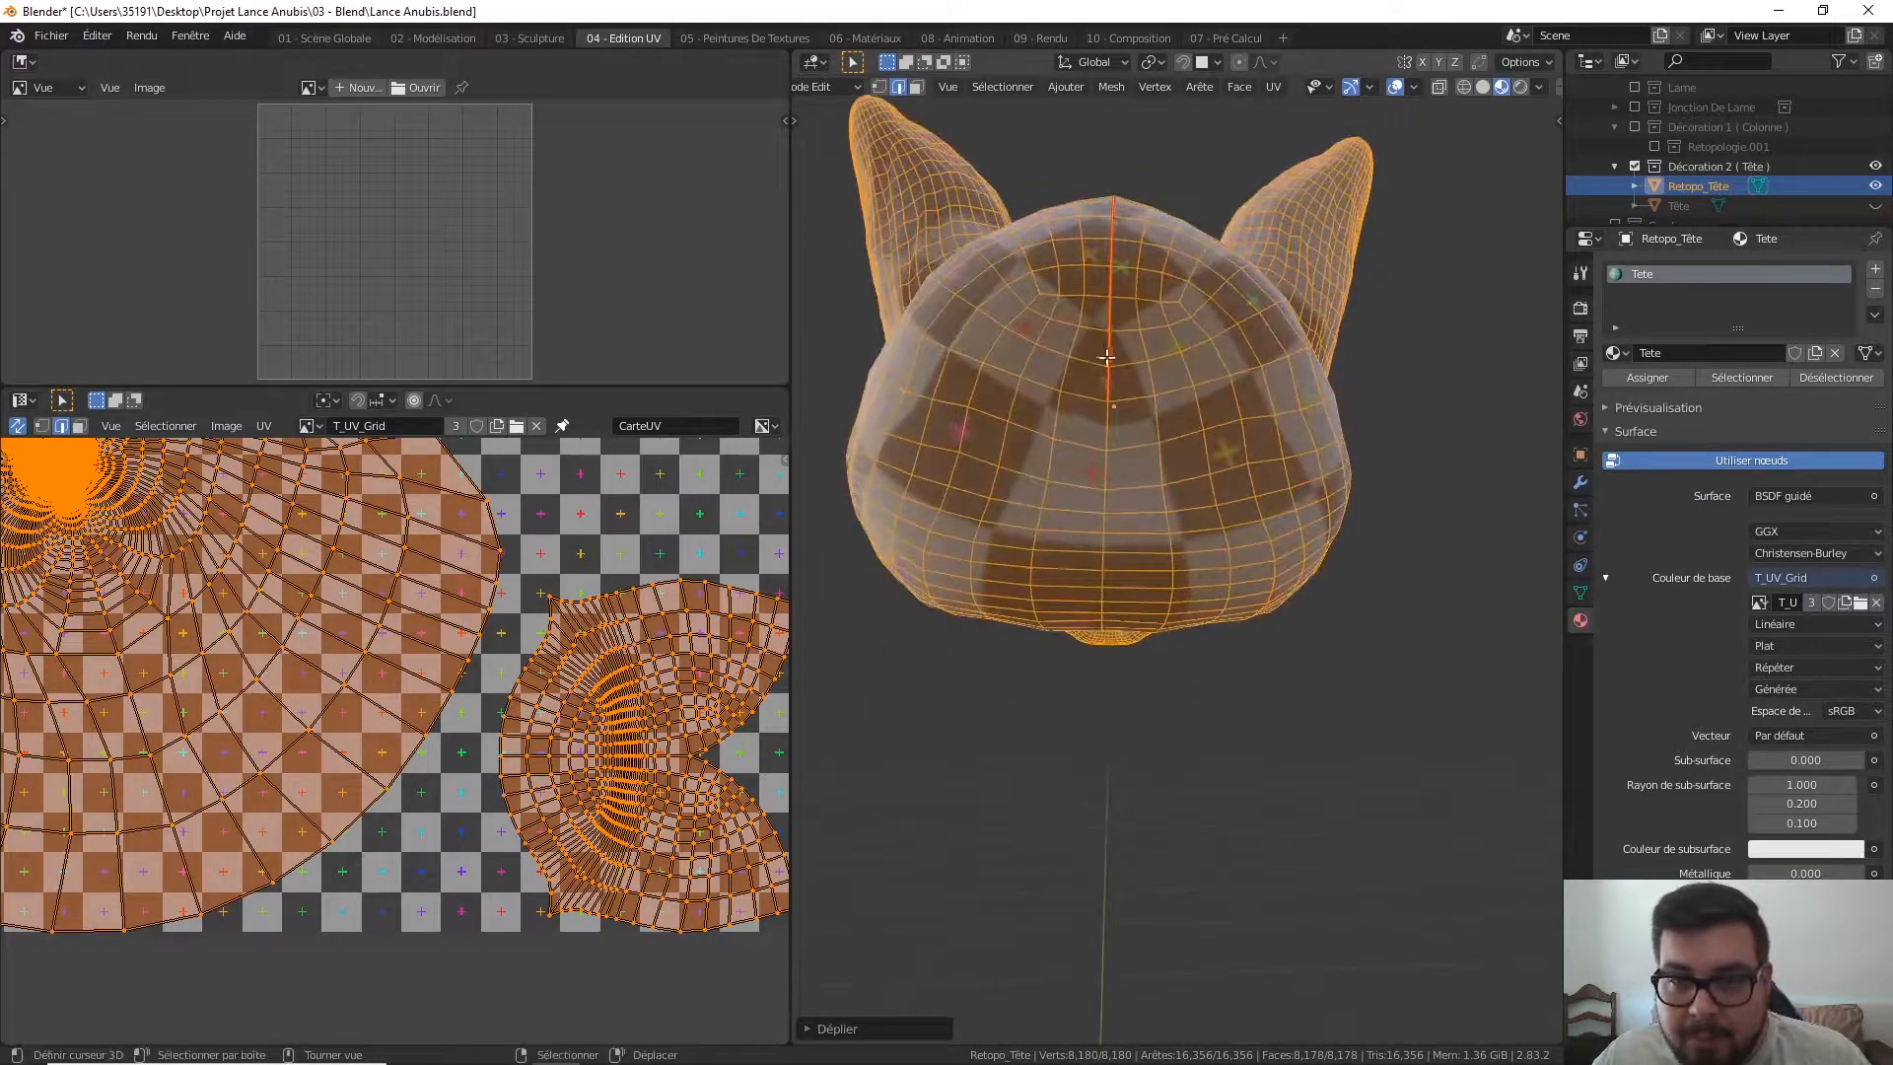
- Mark a UV seam along the underside centre line of the rounded neck end, from the existing centre seam to the ring seam
{"action": "left_click", "coordinate": [1113, 396]}
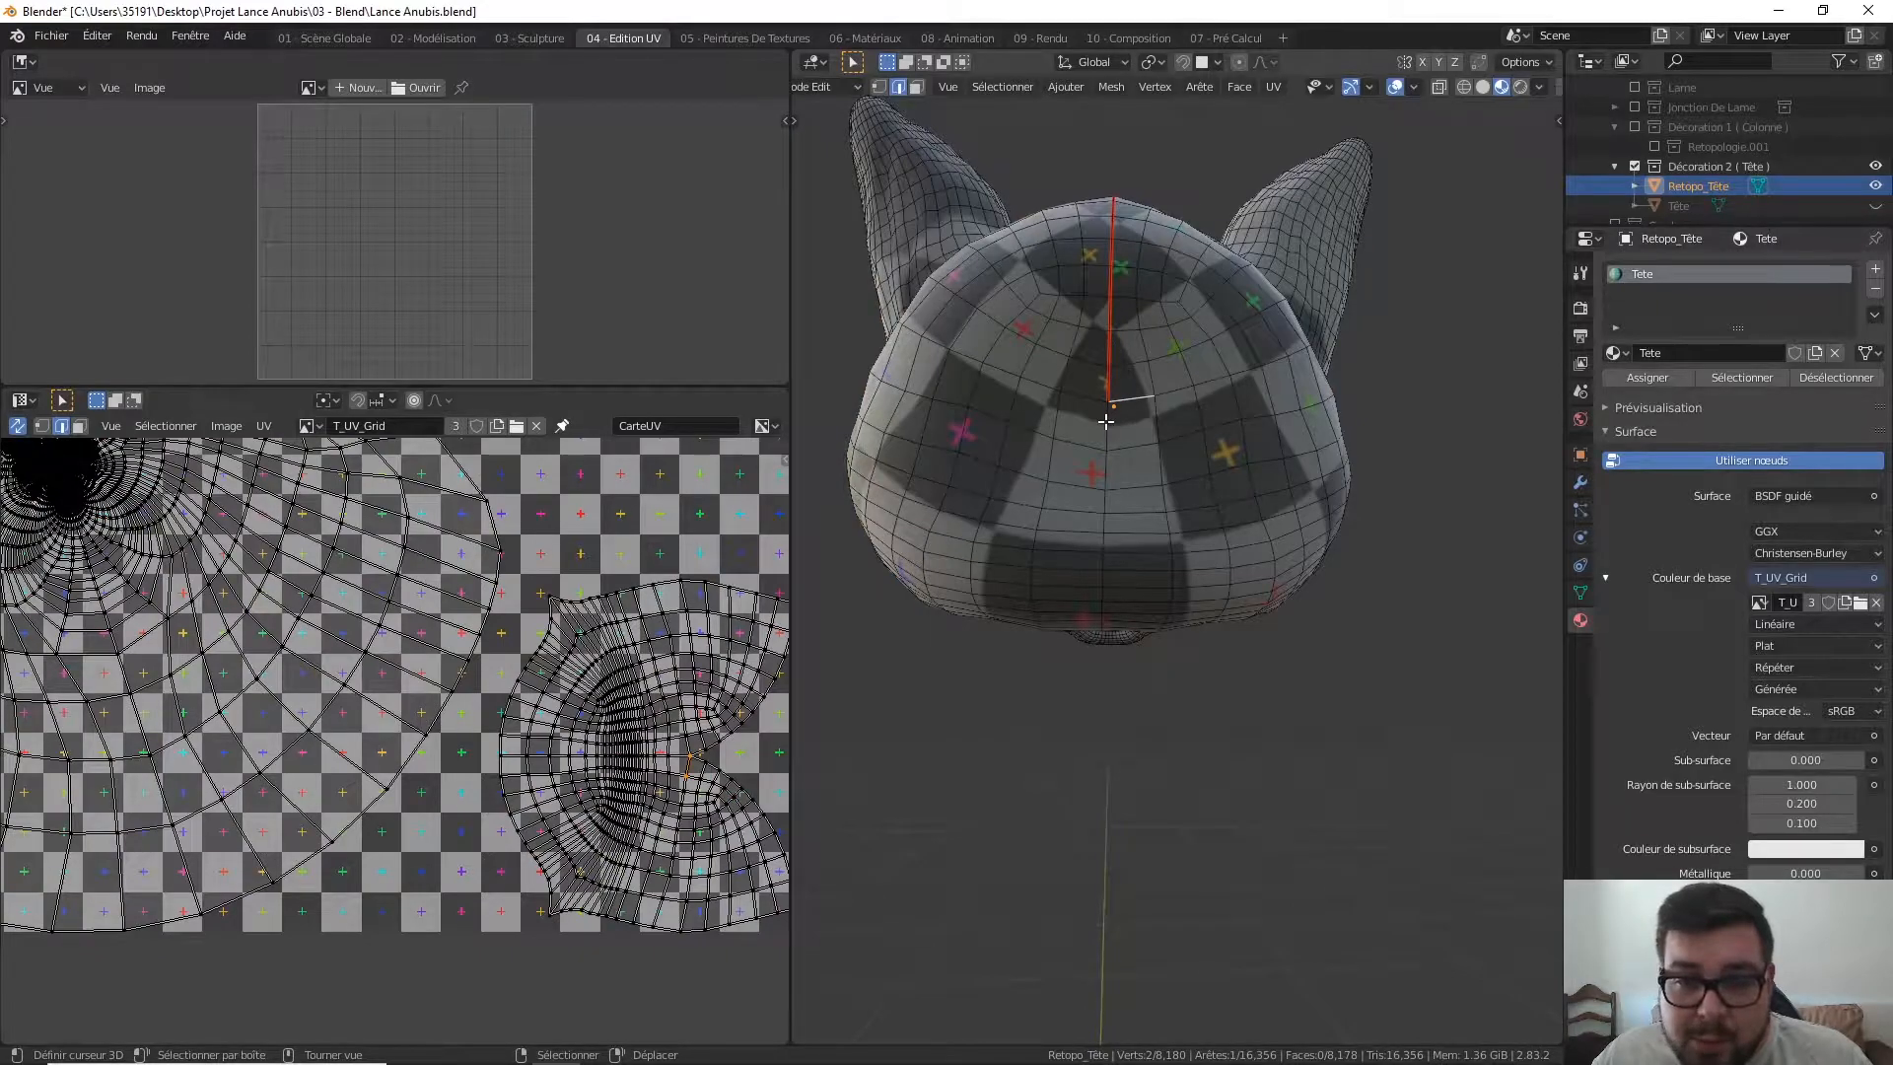
{"action": "middle_click_drag", "start_coordinate": [1107, 422], "coordinate": [1134, 471]}
{"action": "left_click", "coordinate": [1133, 471], "text": "ctrl"}
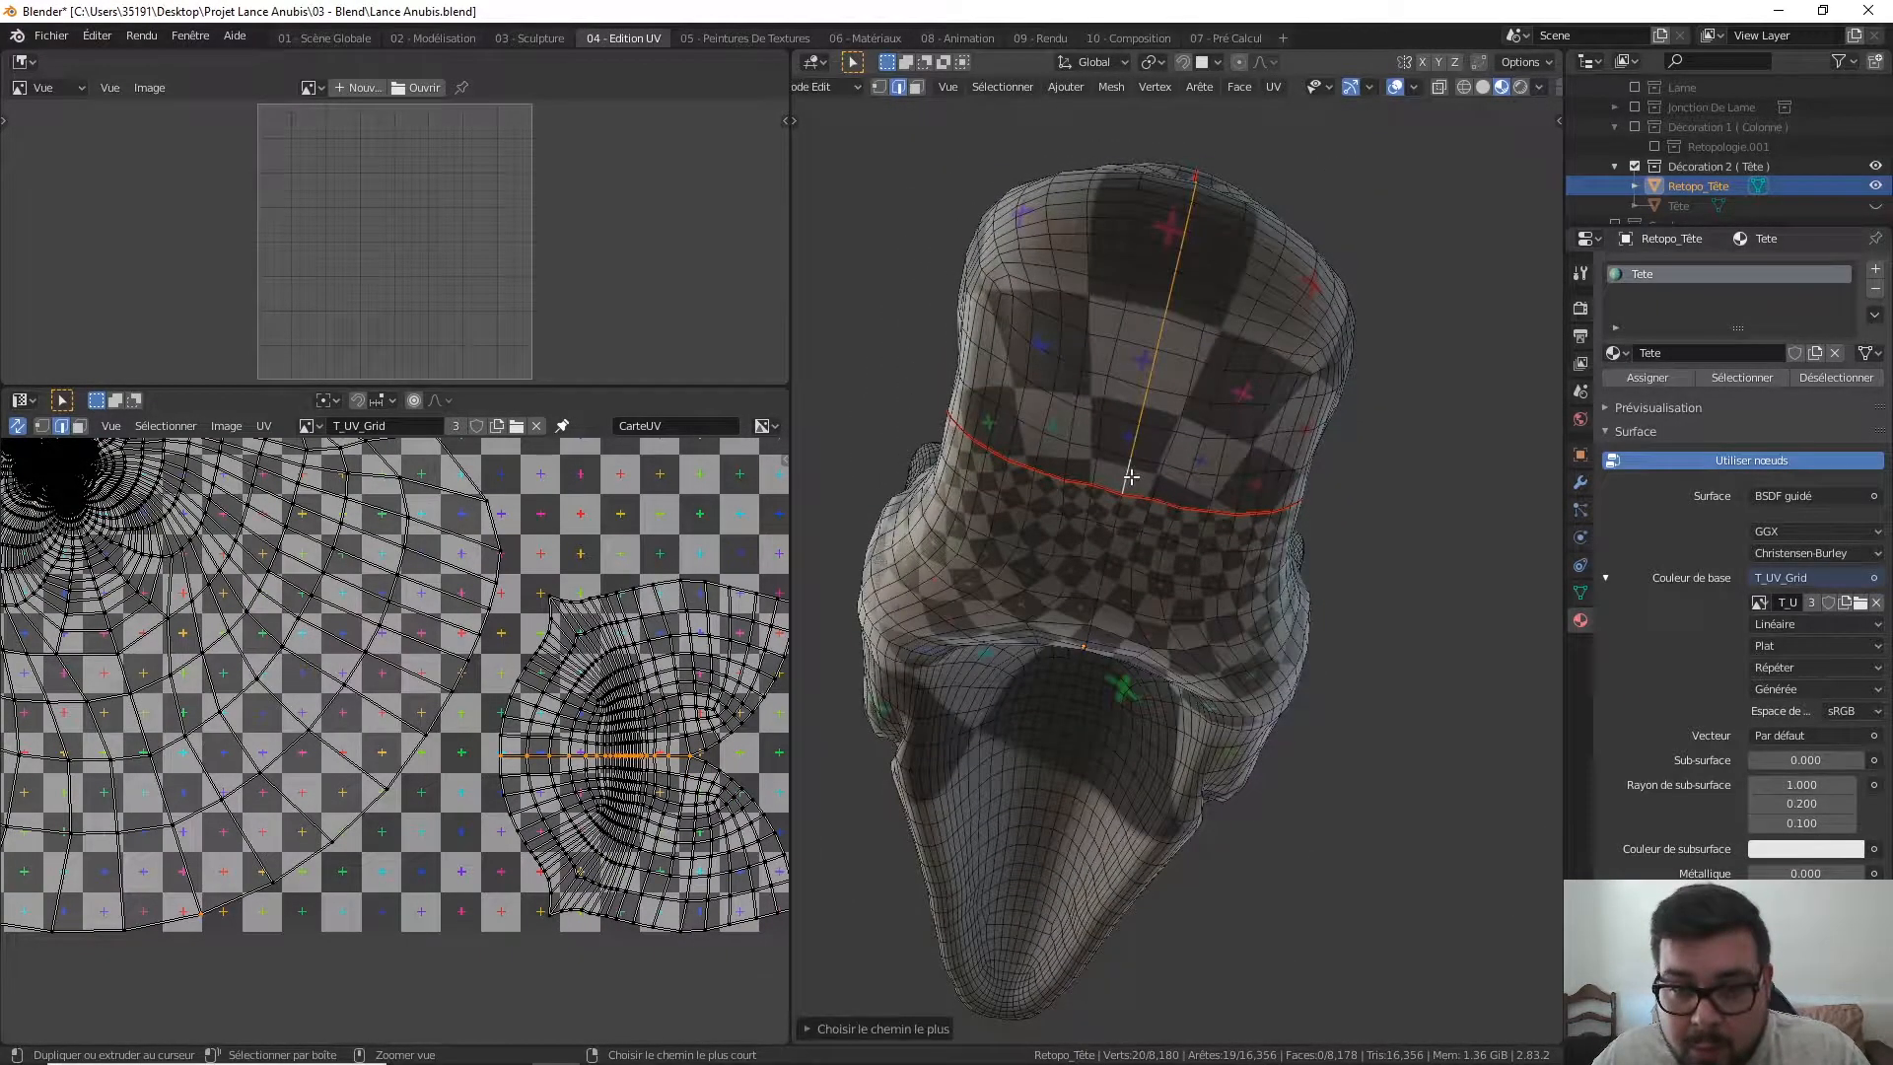
{"action": "right_click", "coordinate": [1155, 434]}
{"action": "left_click", "coordinate": [1156, 429]}
- Select the entire head mesh, unwrap it with Déplier using the added underside seam, and clear the selection
{"action": "key", "text": "a"}
{"action": "left_click", "coordinate": [1157, 306]}
{"action": "key", "text": "a"}
{"action": "left_click", "coordinate": [1158, 215]}
{"action": "key", "text": "u"}
{"action": "left_click", "coordinate": [1158, 215]}
{"action": "middle_click_drag", "start_coordinate": [1157, 215], "coordinate": [1185, 480]}
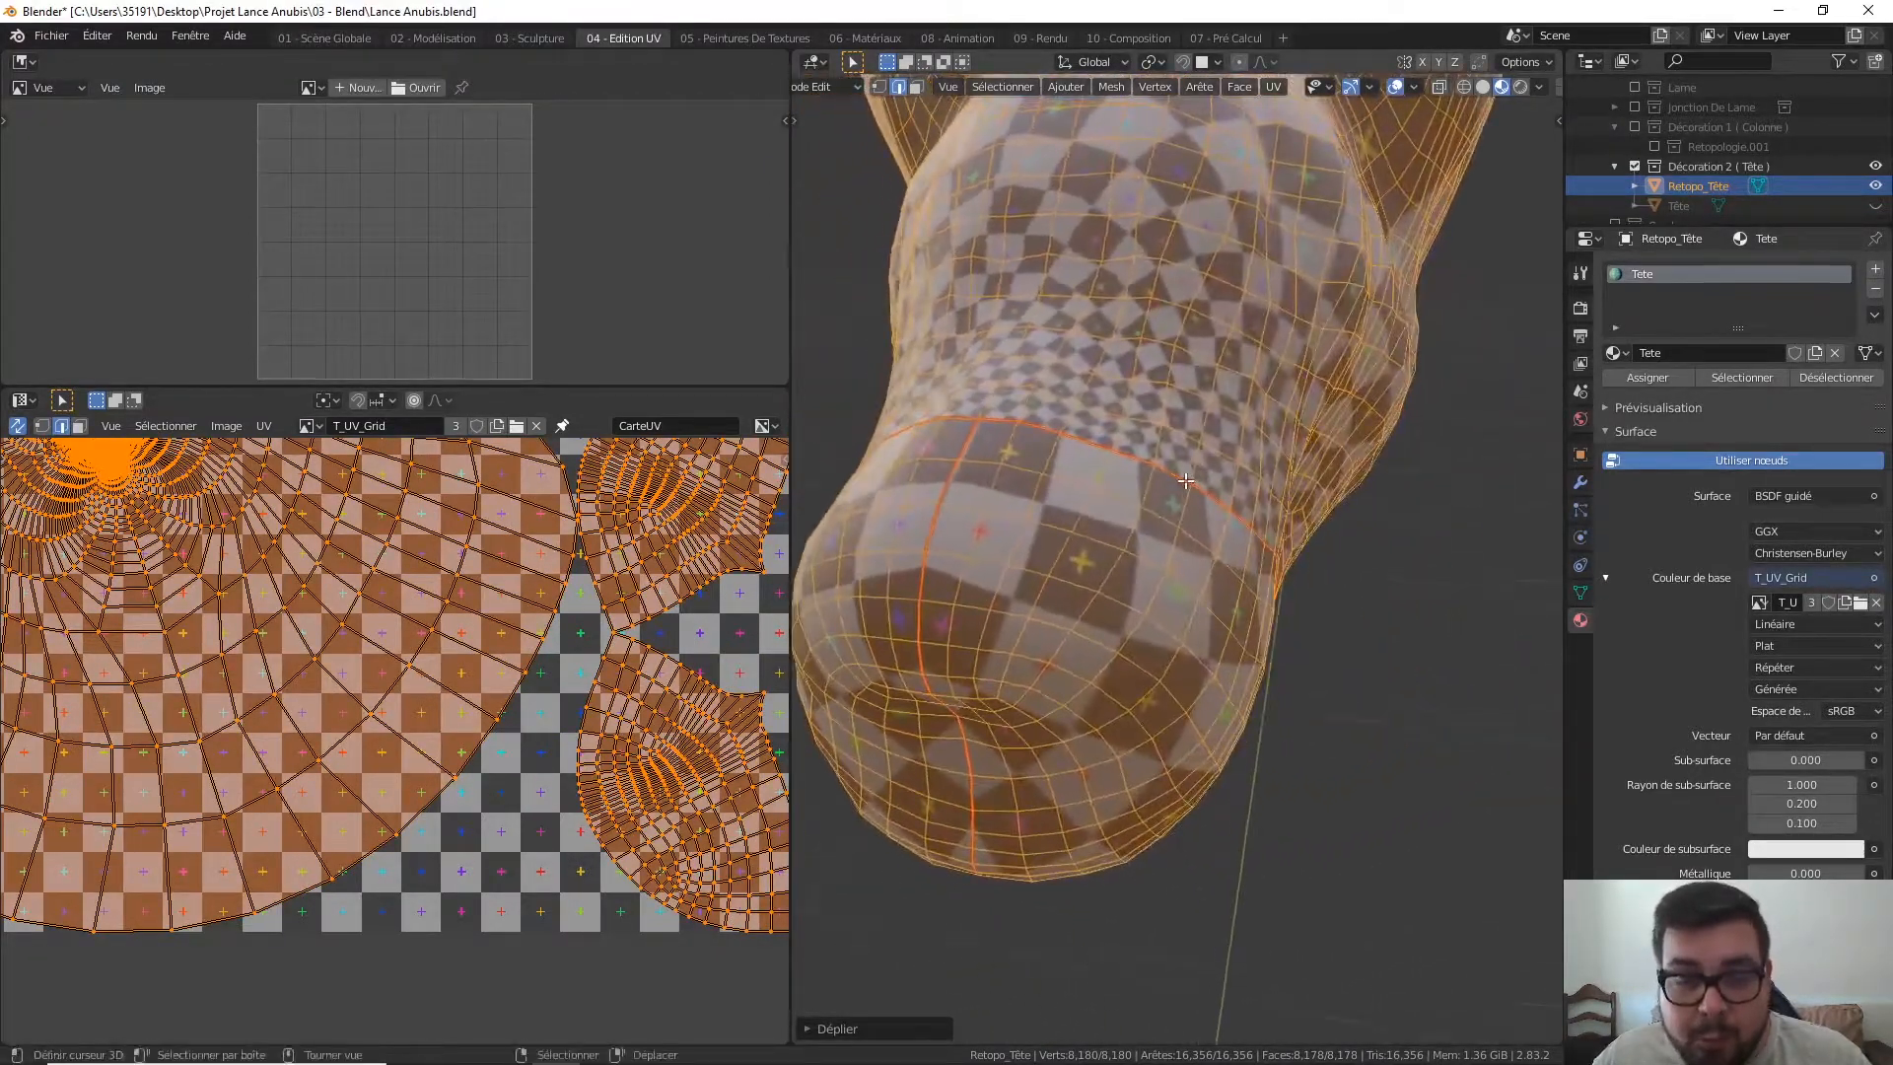
{"action": "key", "text": "a"}
{"action": "left_click", "coordinate": [1196, 382]}
- Mark UV seams along the back centre line from the neck's ring seam to between the ears, and along the loop crossing both ears
{"action": "middle_click_drag", "start_coordinate": [1095, 332], "coordinate": [1100, 466]}
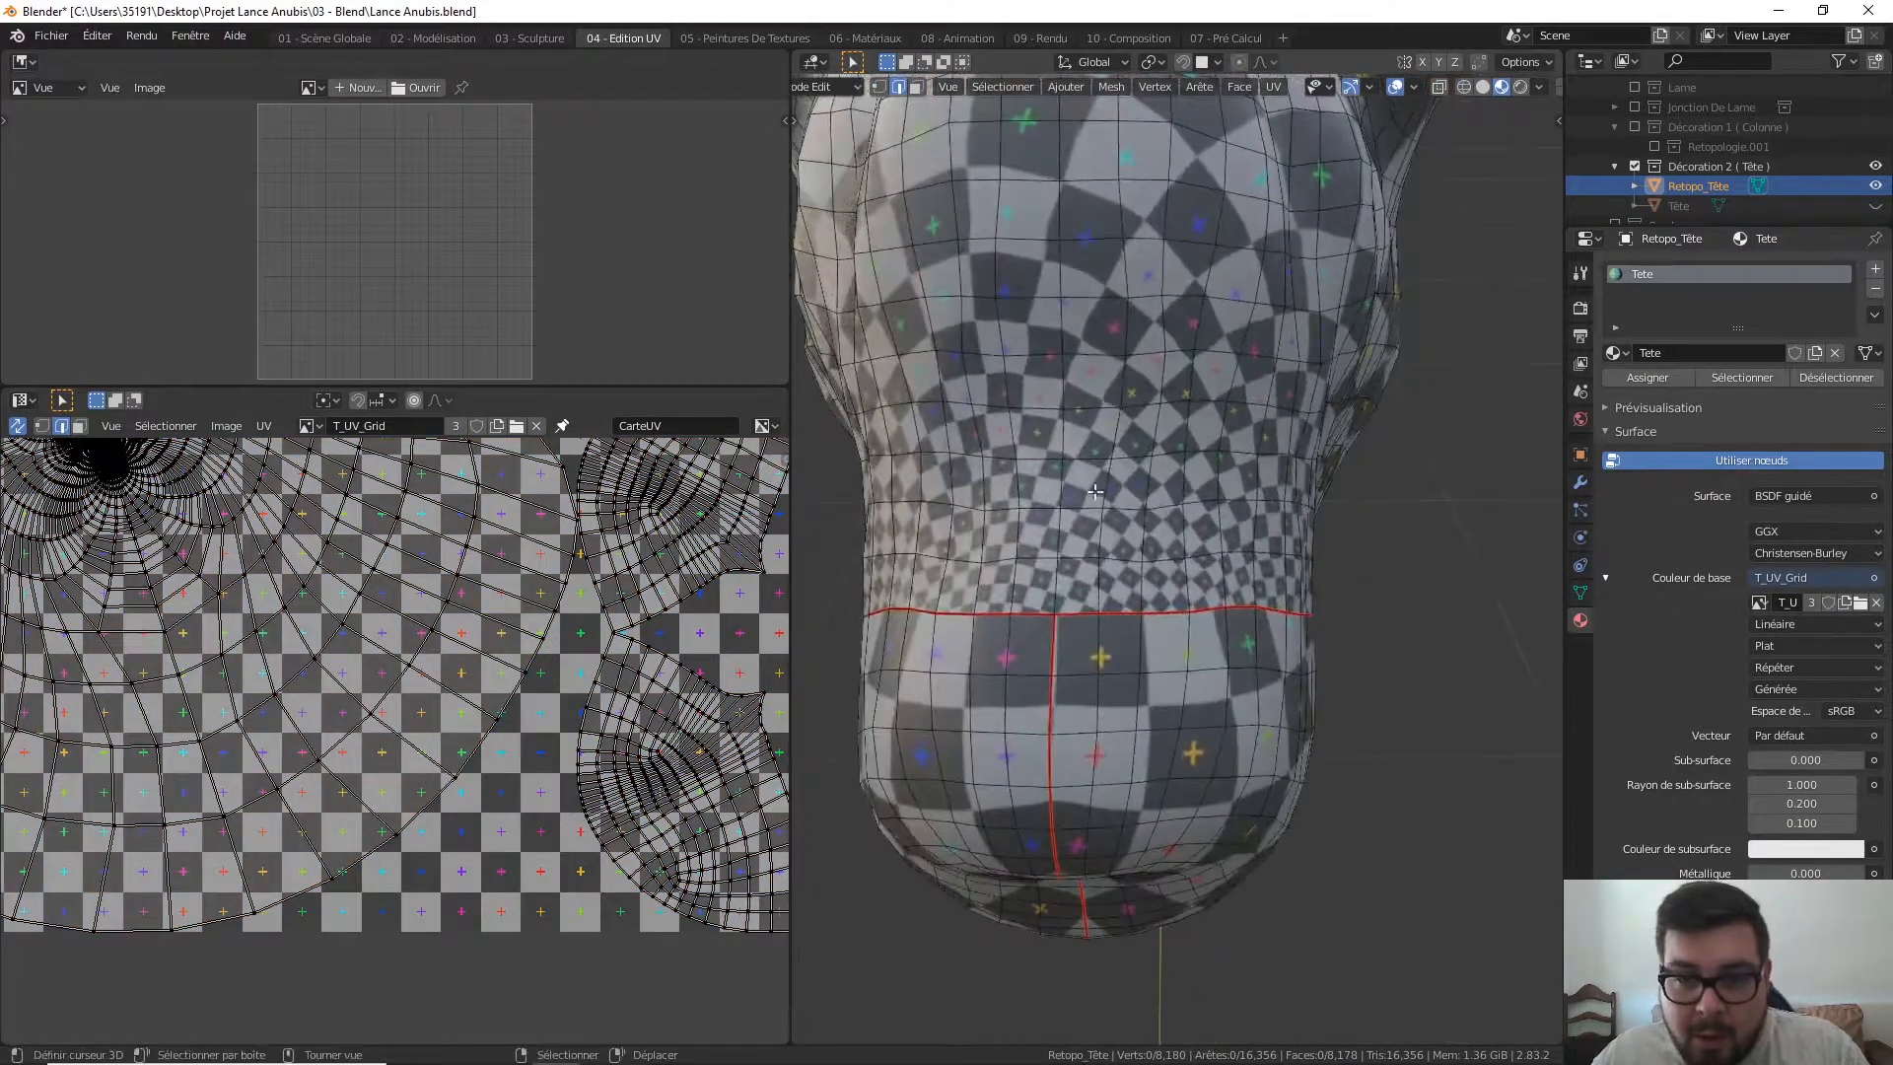
{"action": "scroll", "coordinate": [1107, 384], "scroll_direction": "down", "scroll_amount": 4}
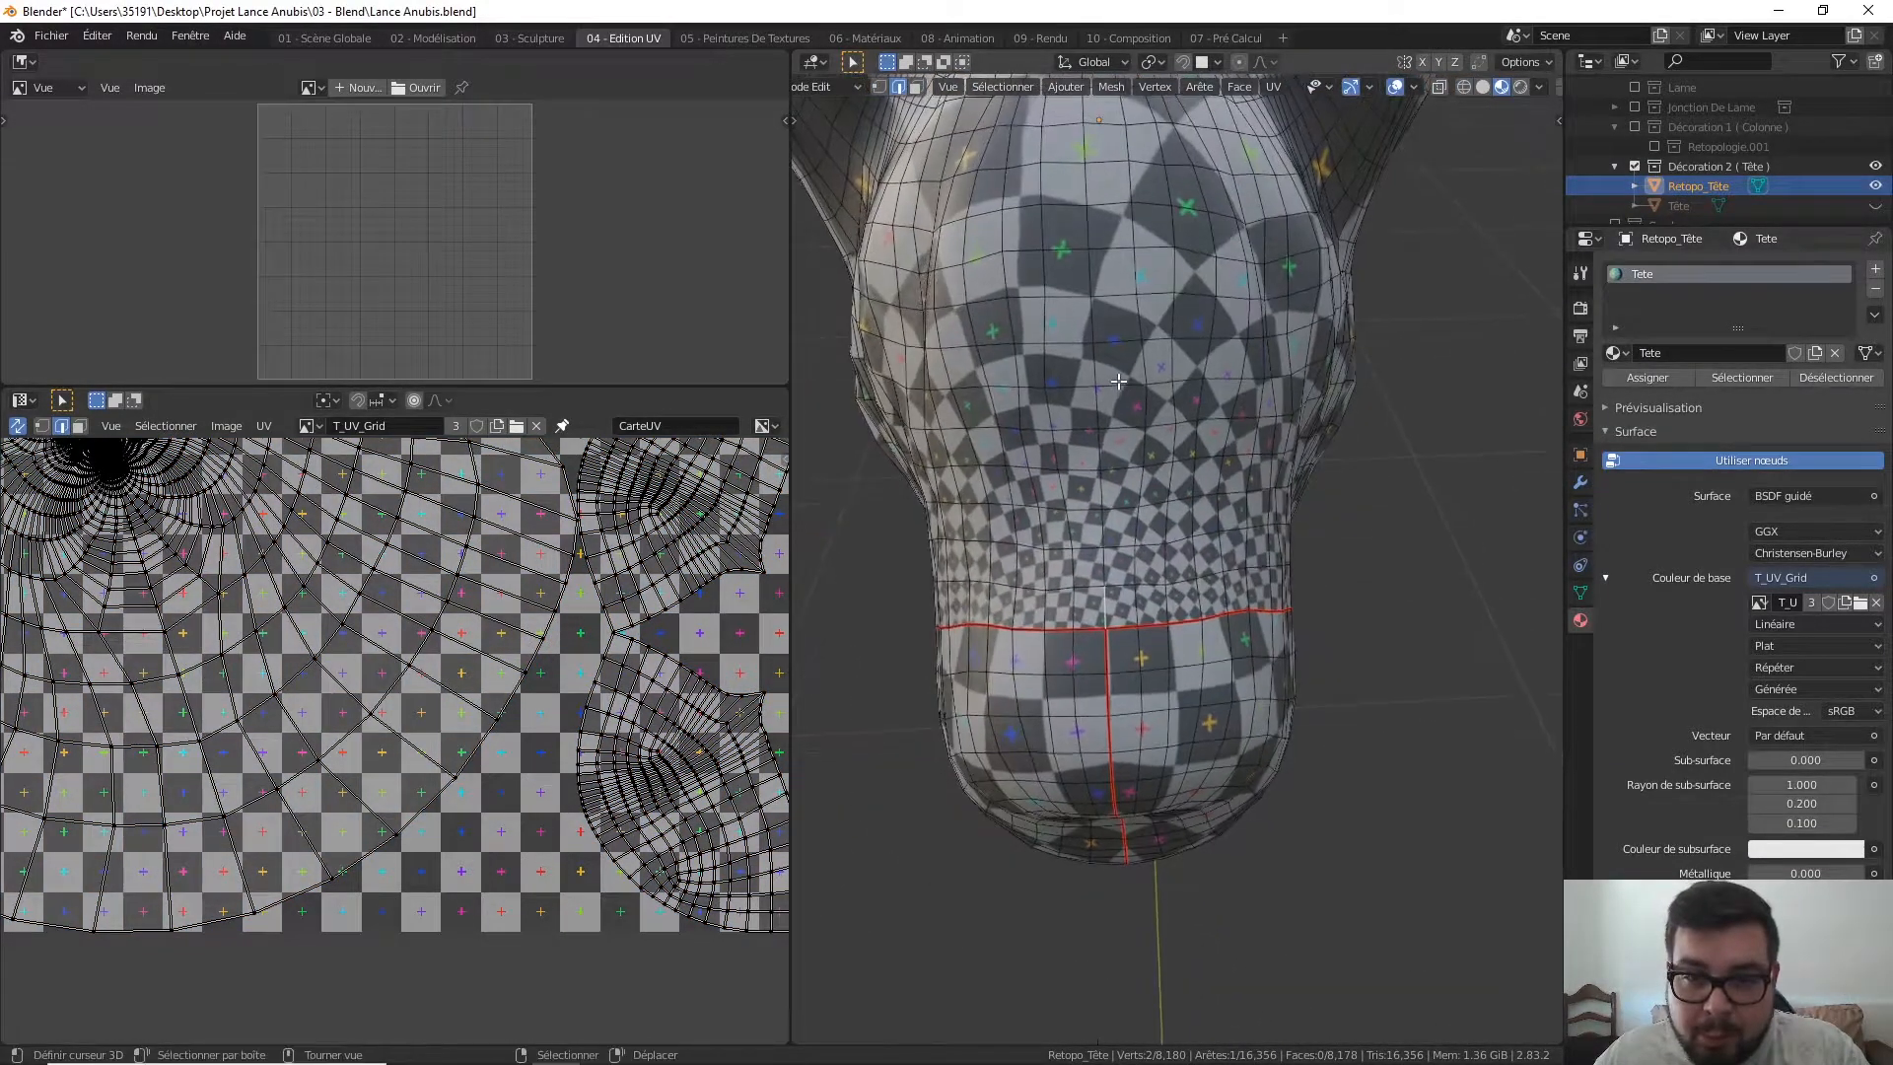
{"action": "middle_click_drag", "start_coordinate": [1134, 430], "coordinate": [1062, 315]}
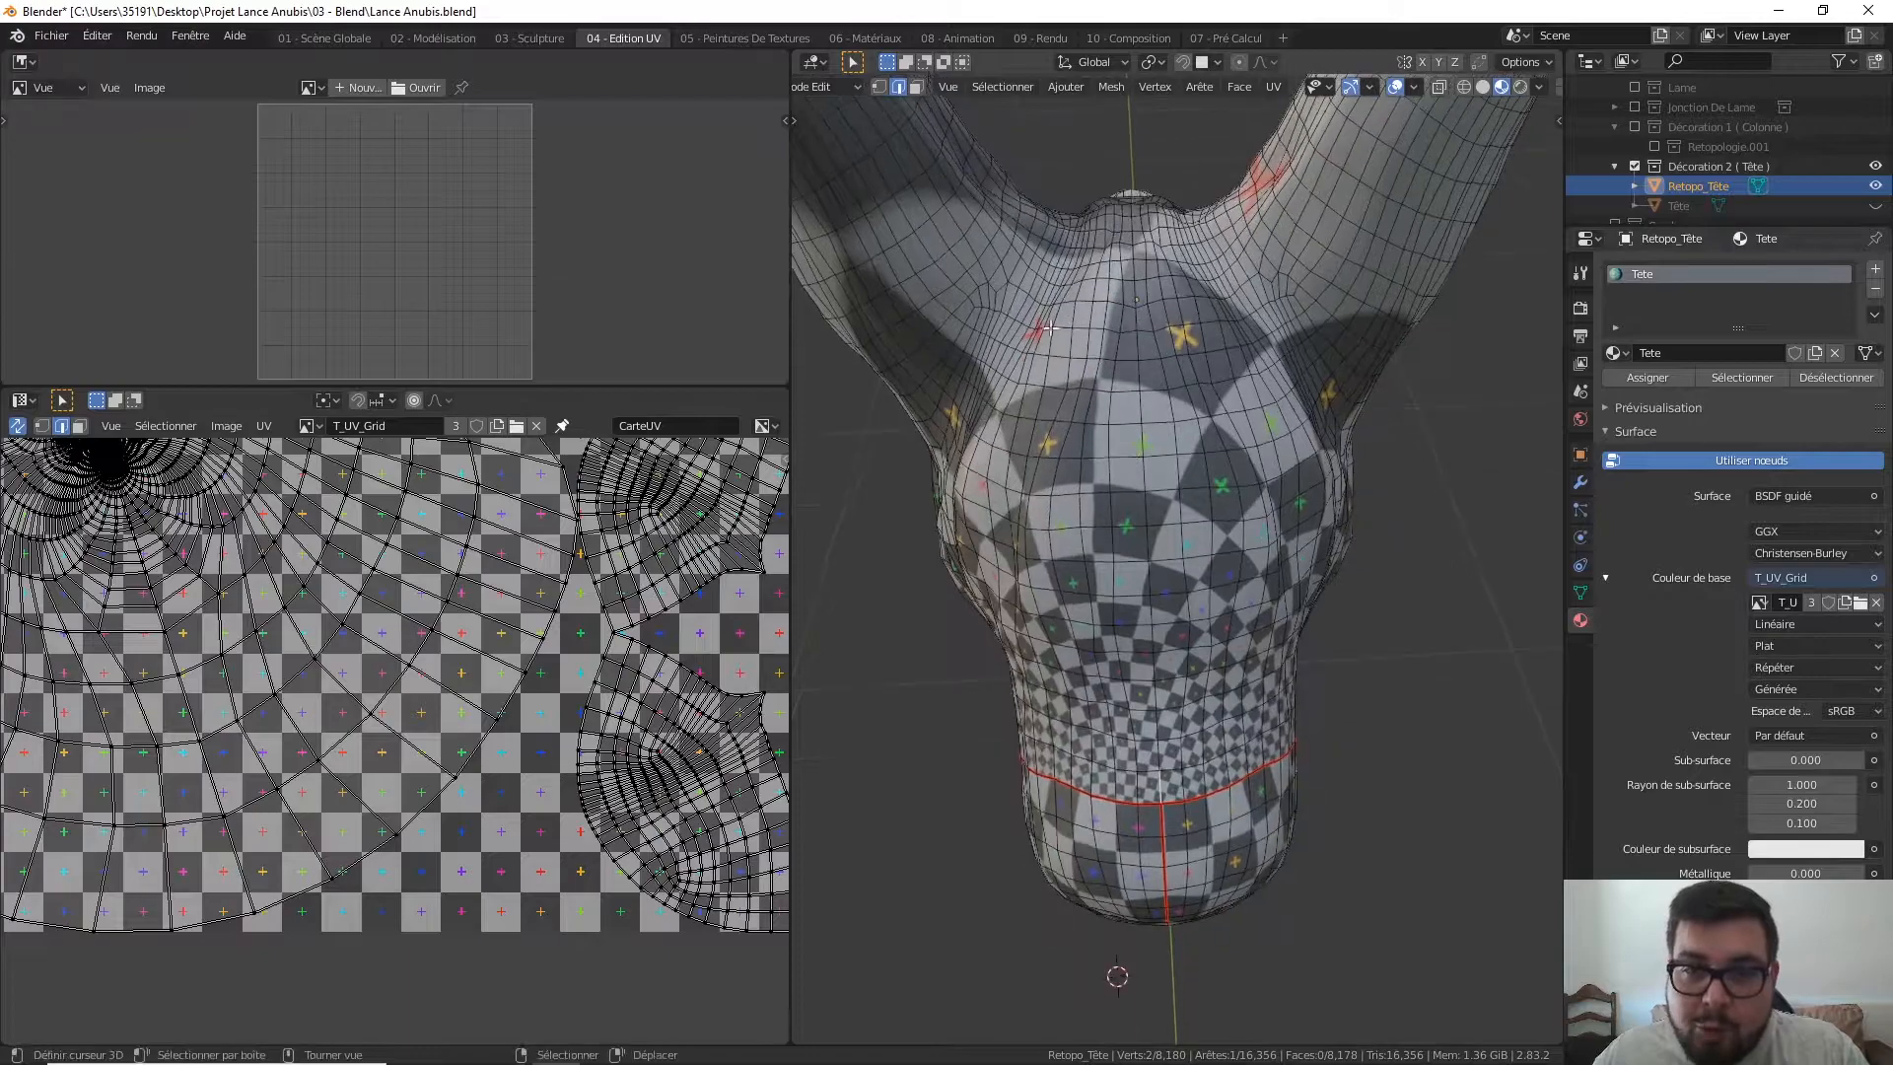
{"action": "middle_click_drag", "start_coordinate": [1151, 258], "coordinate": [1149, 397]}
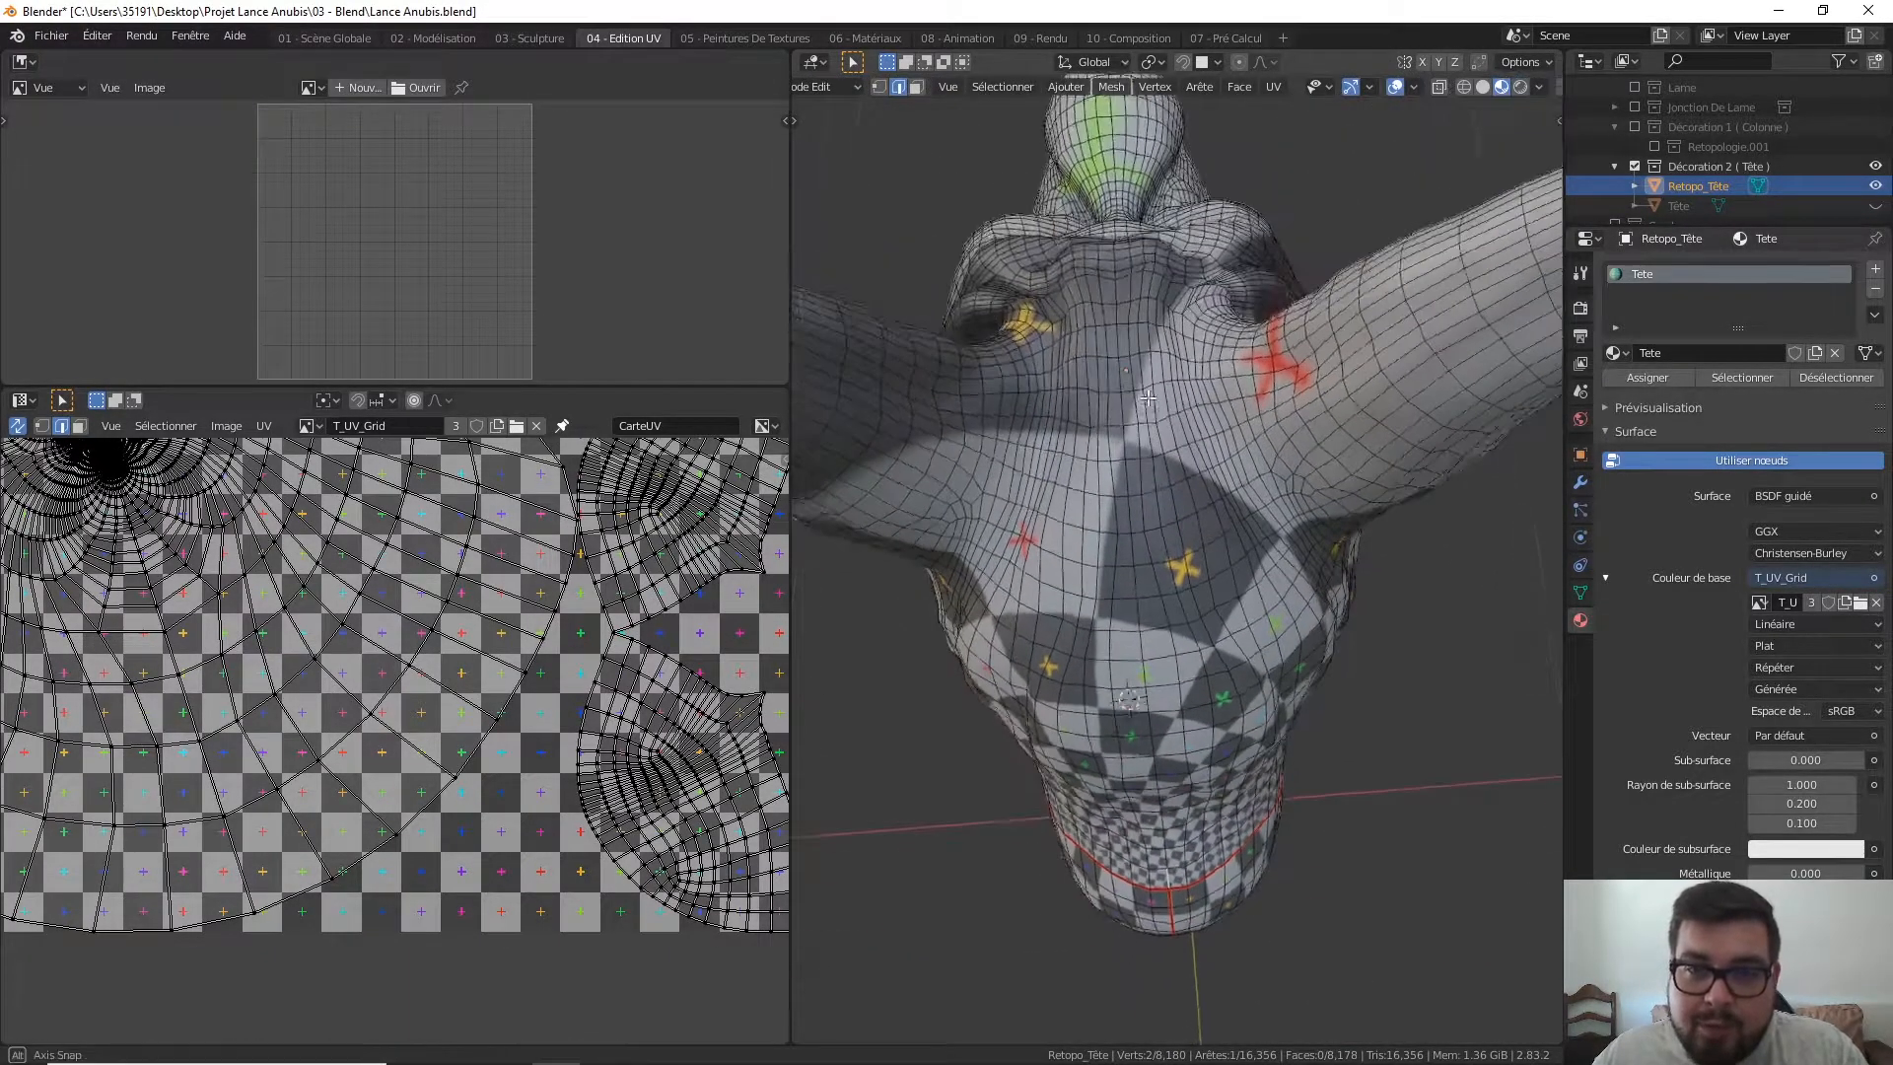
{"action": "middle_click_drag", "start_coordinate": [1041, 313], "coordinate": [1114, 454]}
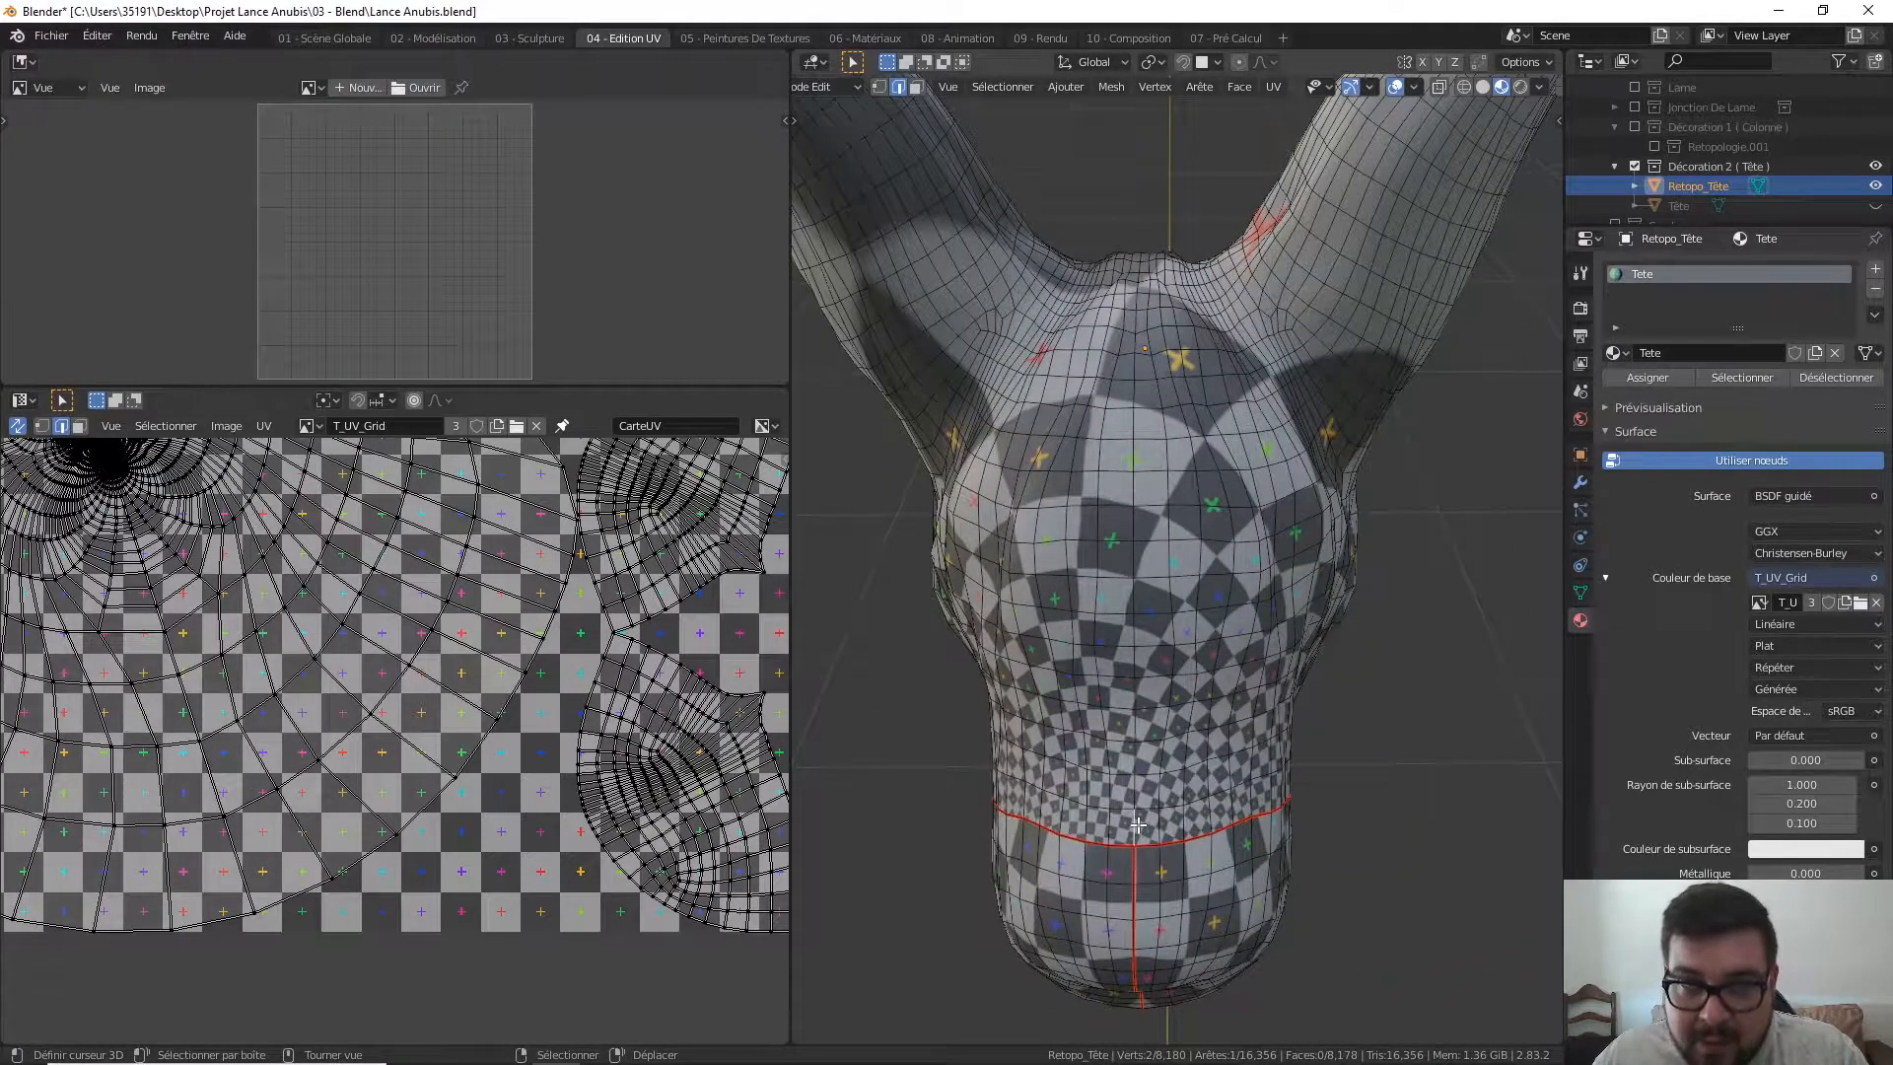
{"action": "right_click", "coordinate": [1135, 371], "text": "ctrl"}
{"action": "middle_click_drag", "start_coordinate": [1135, 371], "coordinate": [1099, 436]}
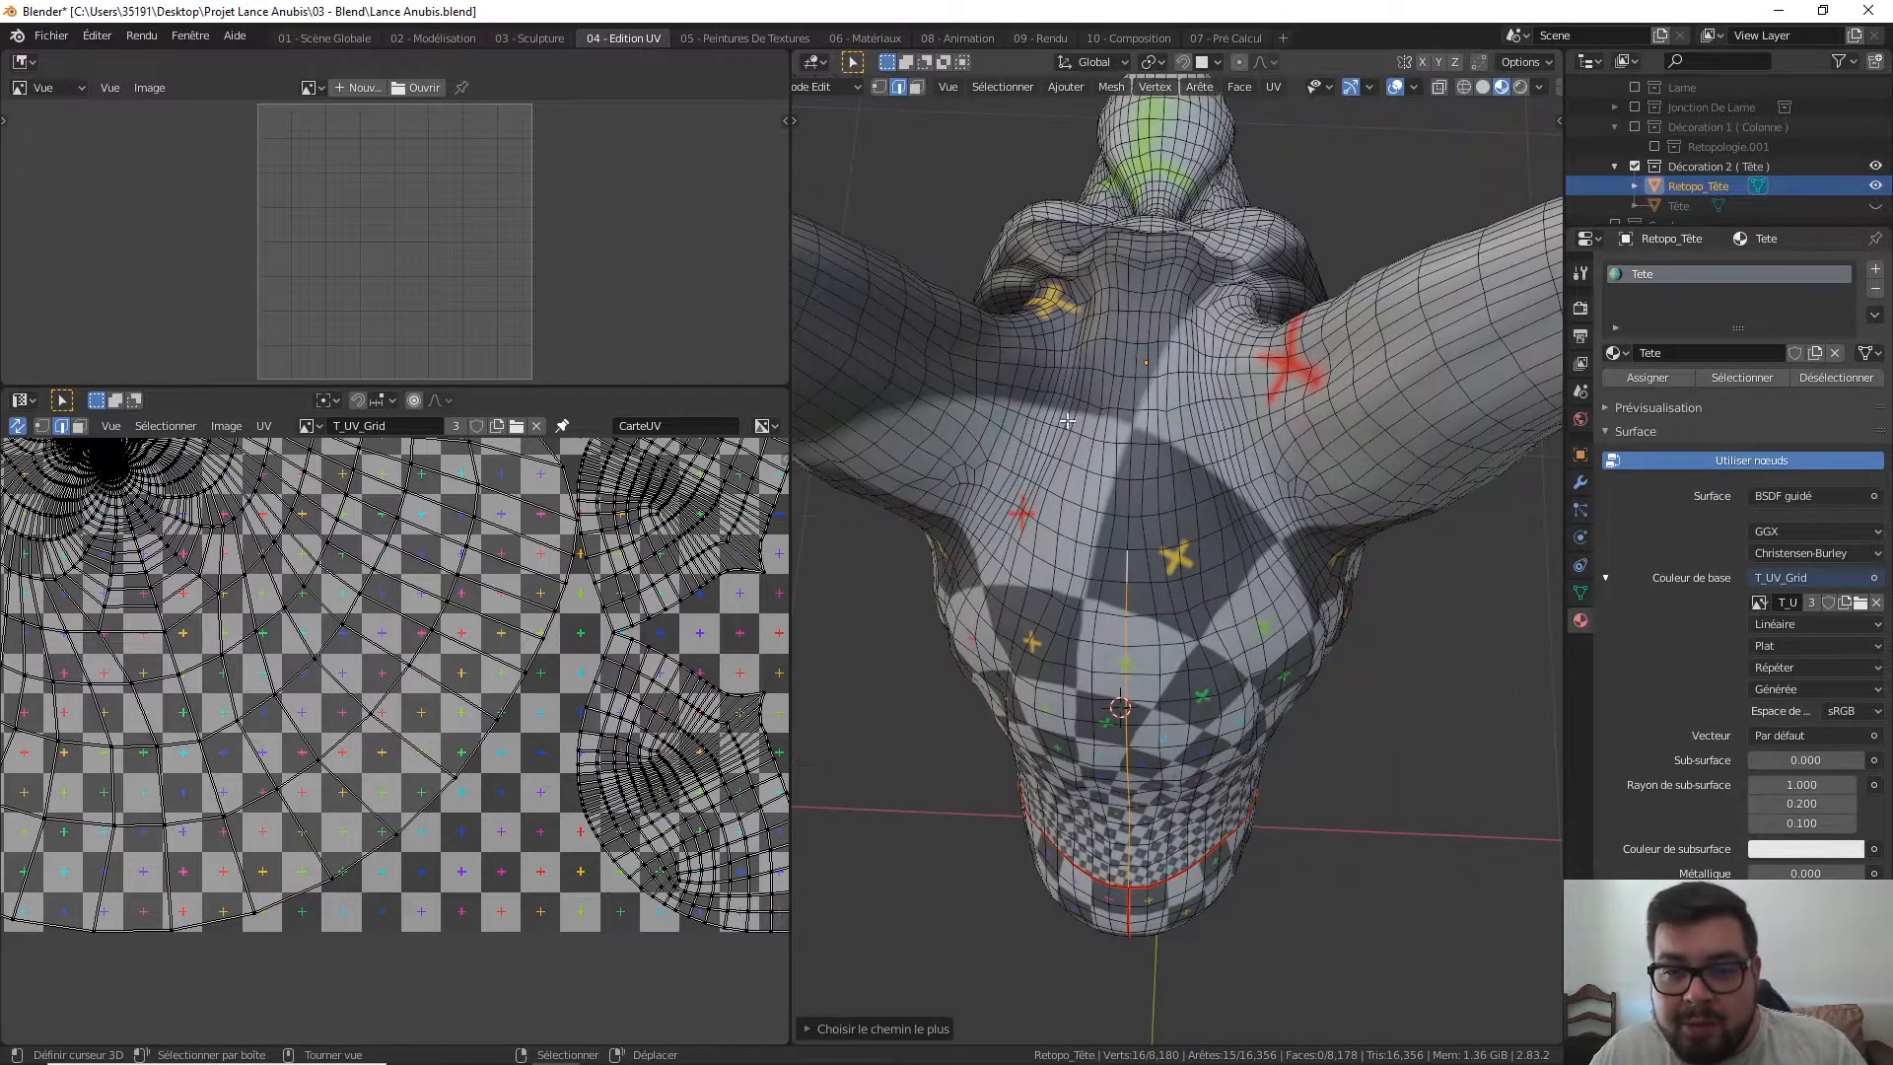
{"action": "right_click", "coordinate": [1132, 412], "text": "ctrl"}
{"action": "mouse_move", "coordinate": [1133, 412]}
{"action": "middle_mouse_down"}
{"action": "mouse_move", "coordinate": [1140, 447]}
{"action": "mouse_move", "coordinate": [1123, 446]}
{"action": "middle_mouse_up"}
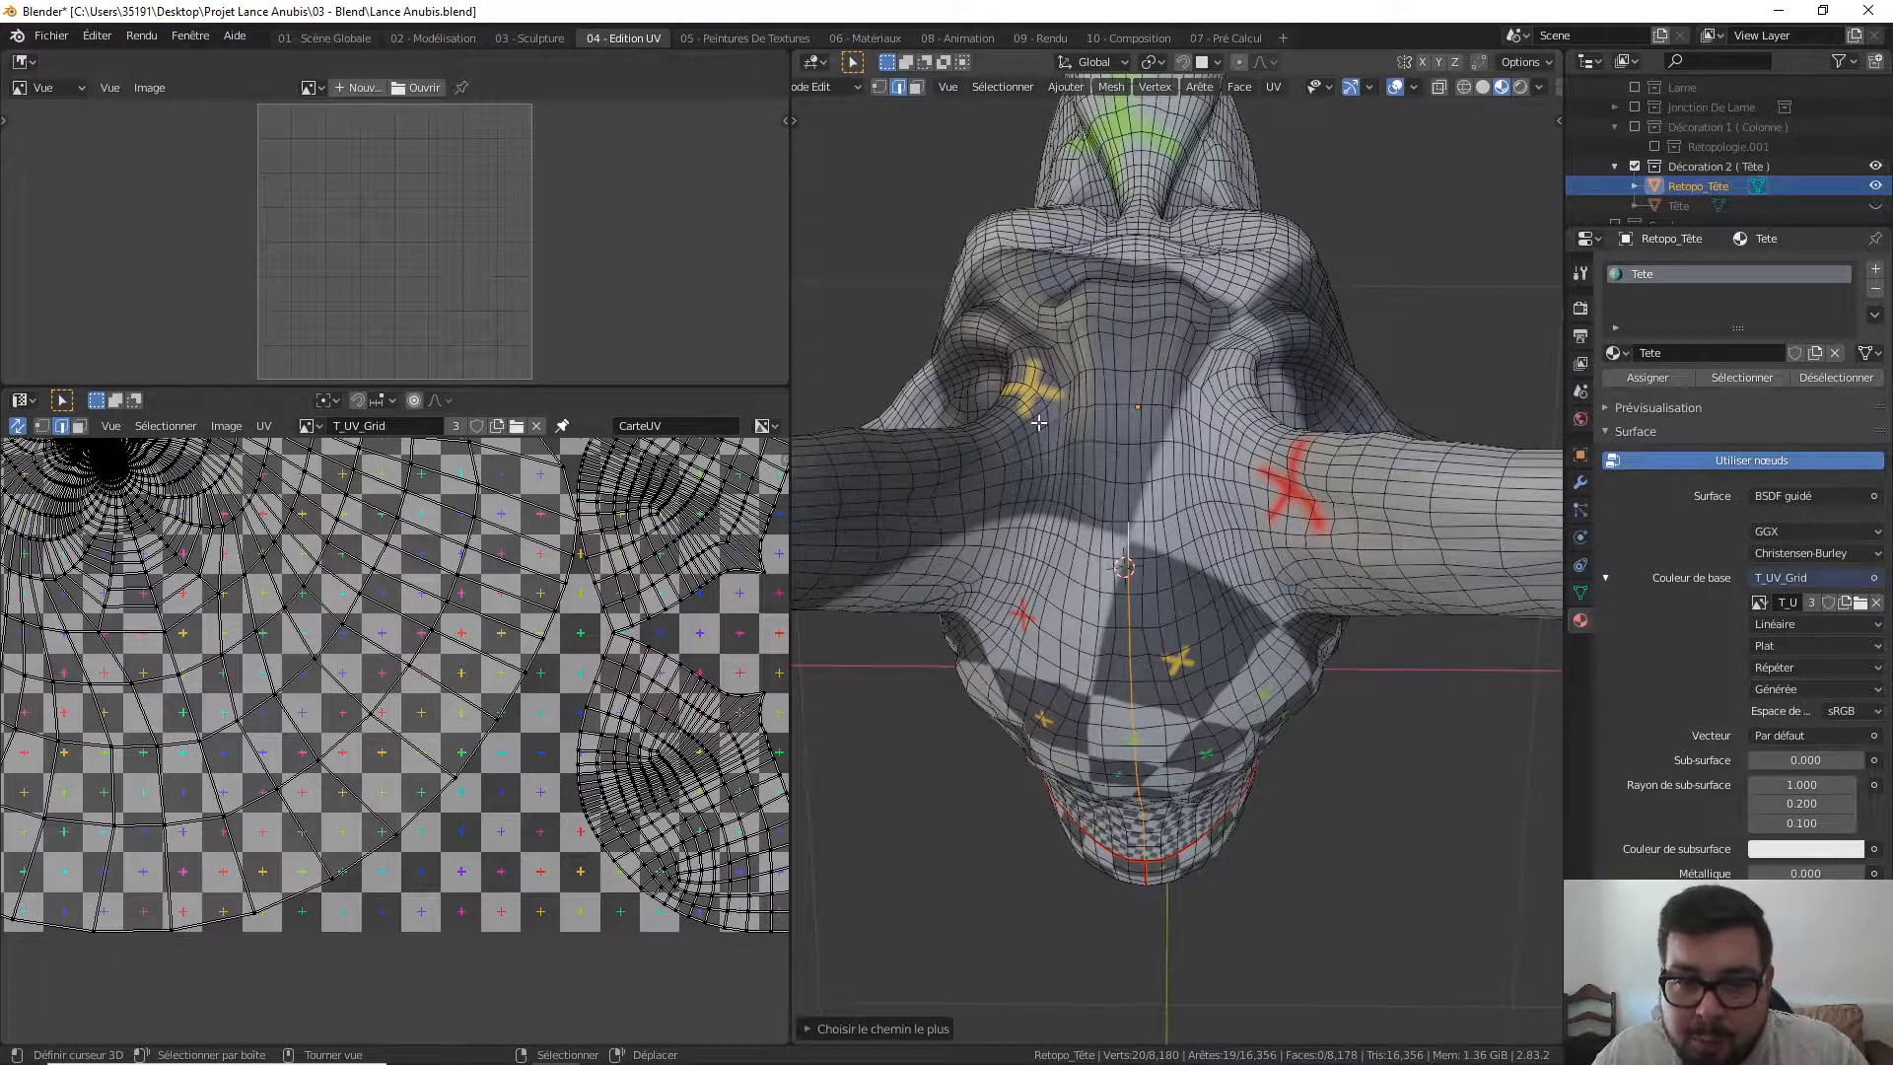
{"action": "right_click", "coordinate": [1132, 419], "text": "ctrl"}
{"action": "middle_click_drag", "start_coordinate": [1132, 419], "coordinate": [1122, 480]}
{"action": "left_click", "coordinate": [1122, 486], "text": "alt"}
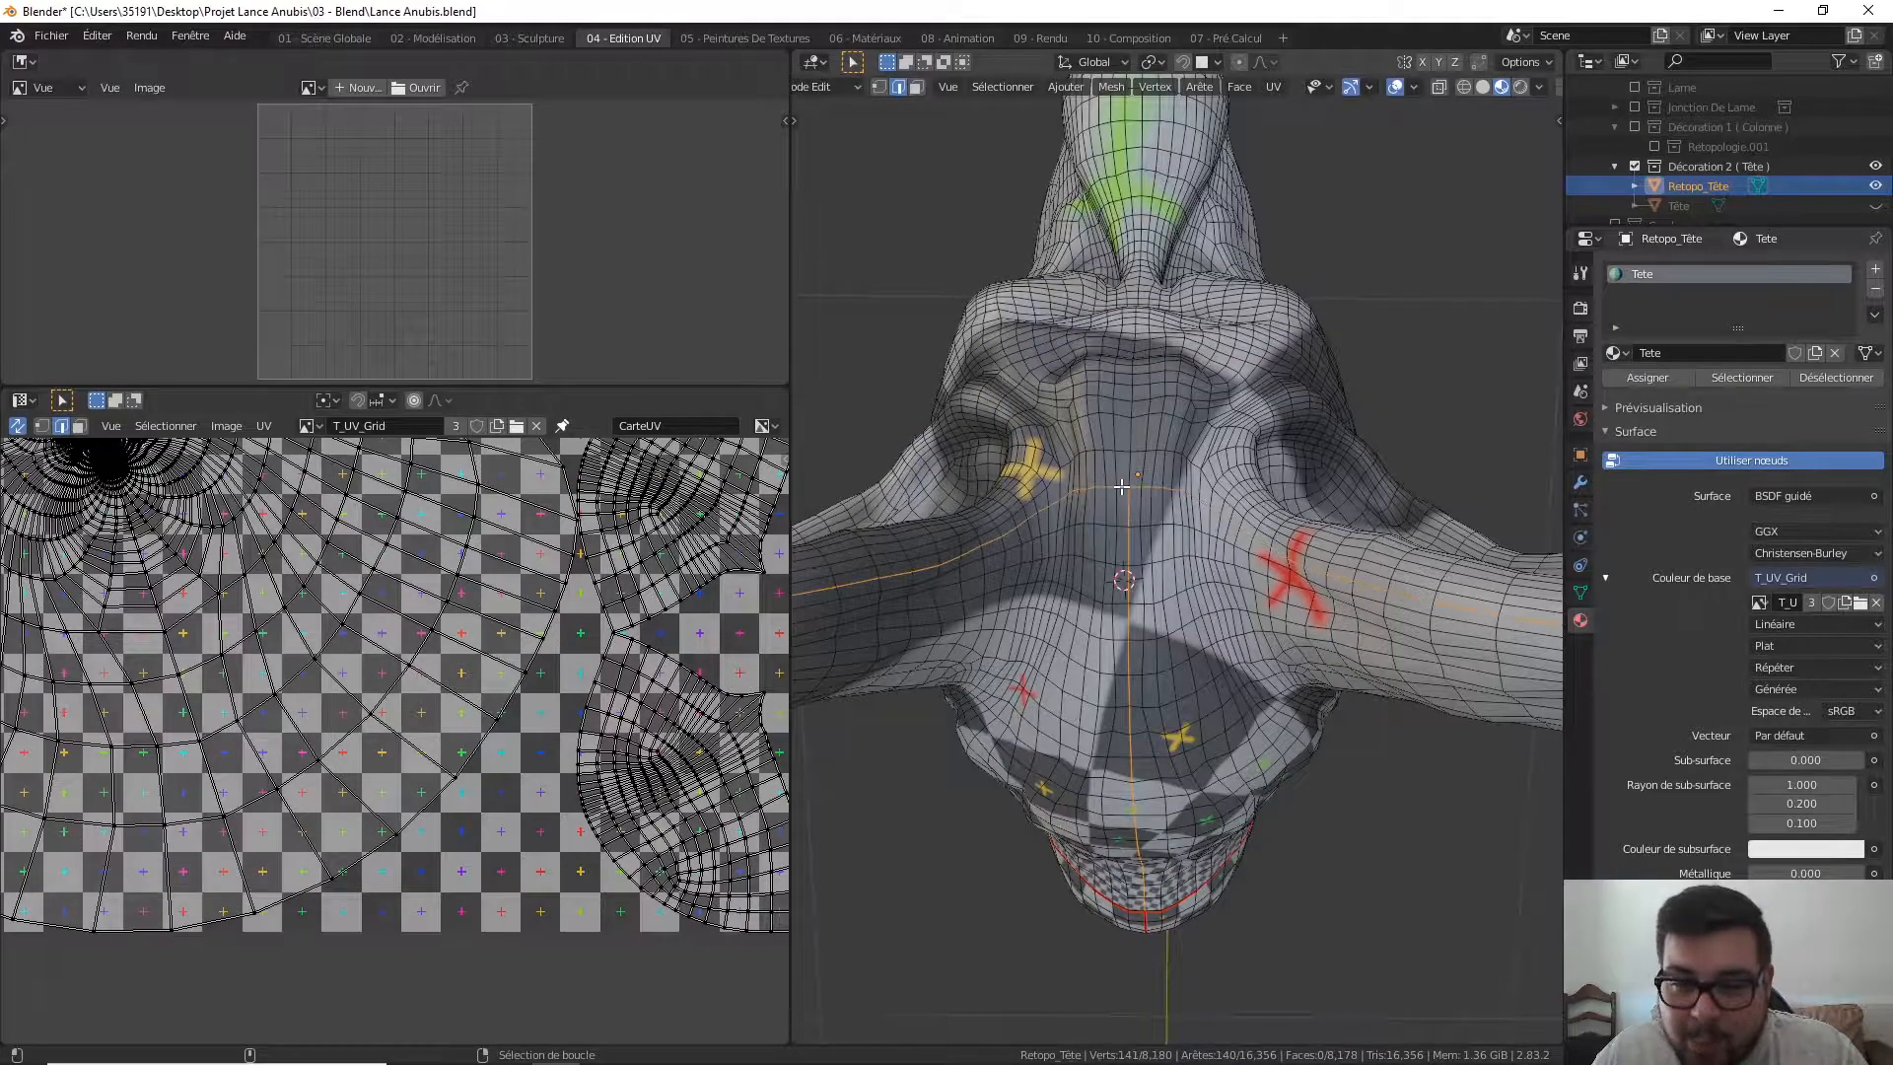
{"action": "scroll", "coordinate": [1122, 486], "scroll_direction": "down", "scroll_amount": 3}
{"action": "middle_click_drag", "start_coordinate": [1121, 486], "coordinate": [1125, 437]}
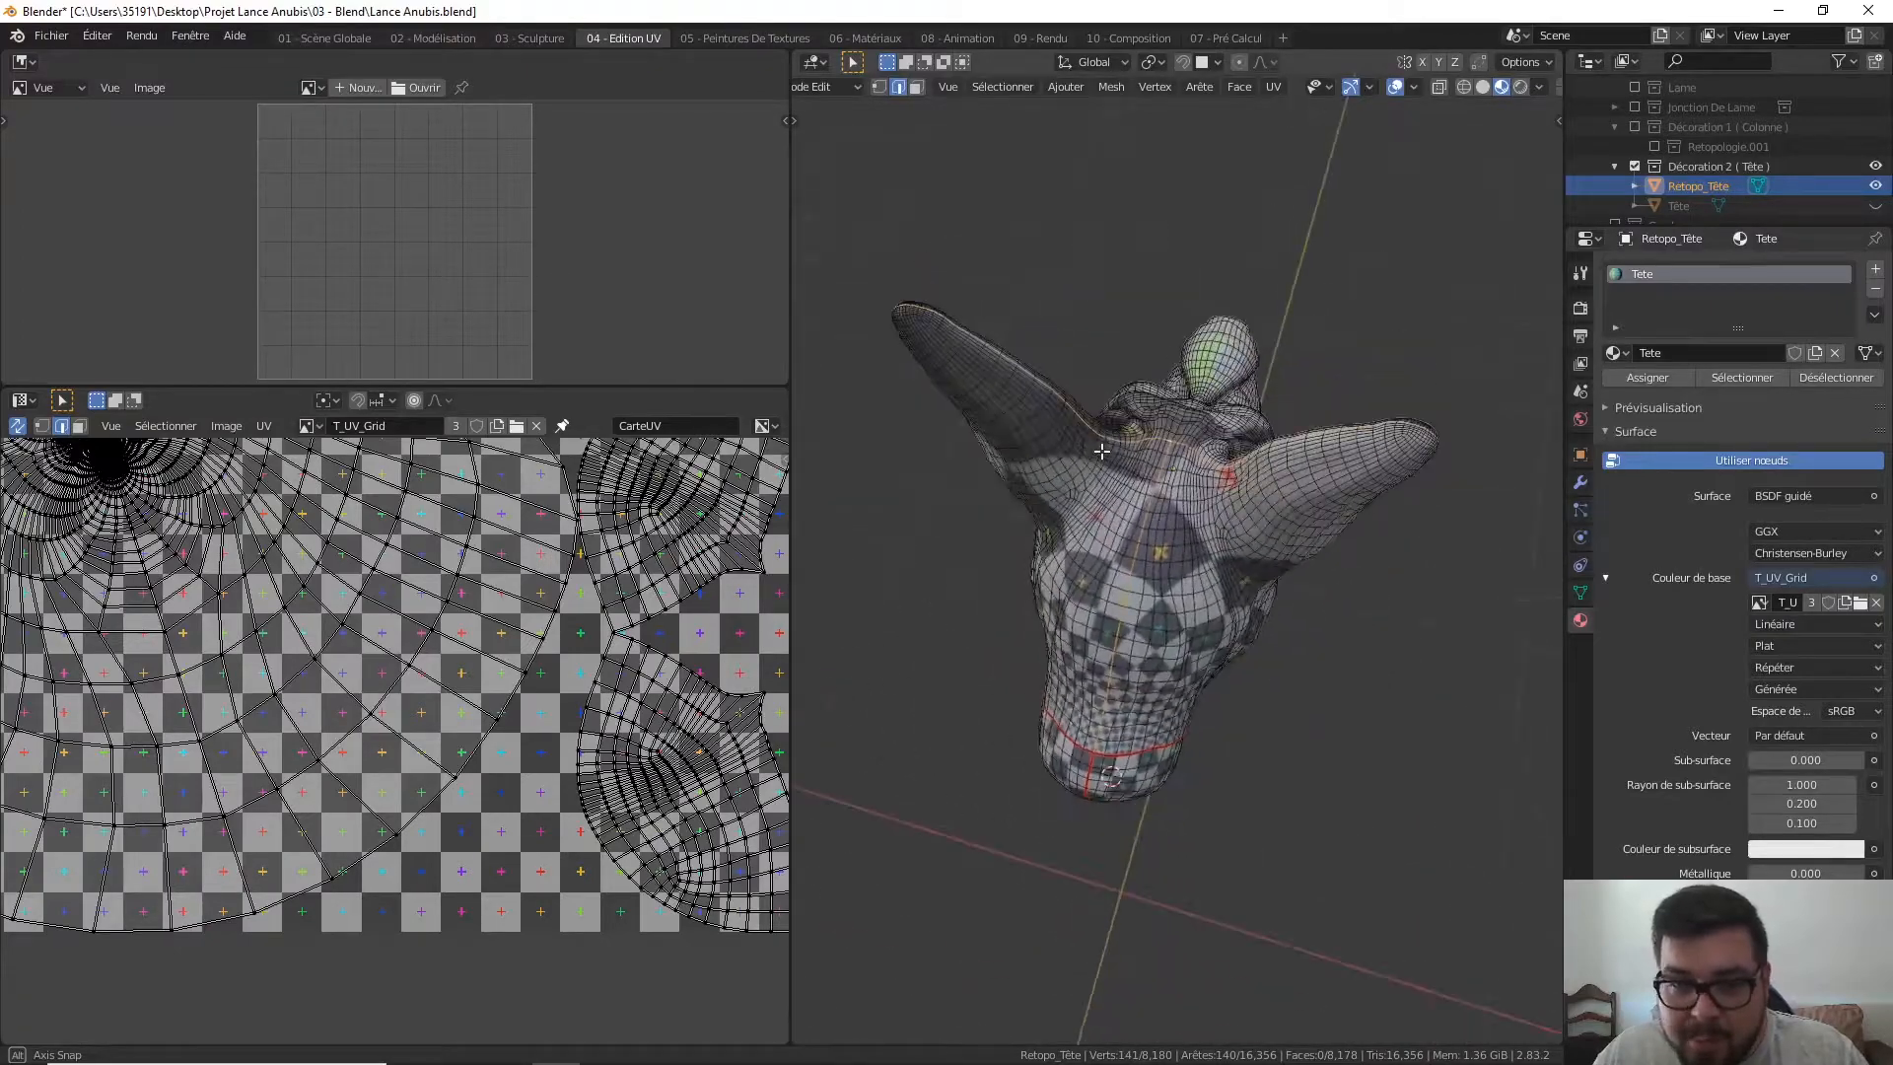
{"action": "key", "text": "ctrl+e"}
{"action": "left_click", "coordinate": [1126, 435]}
- Reselect the whole head mesh and unwrap it again with the new centre and ear seams
{"action": "key", "text": "a"}
{"action": "left_click", "coordinate": [1103, 355]}
{"action": "key", "text": "a"}
{"action": "left_click", "coordinate": [1111, 264]}
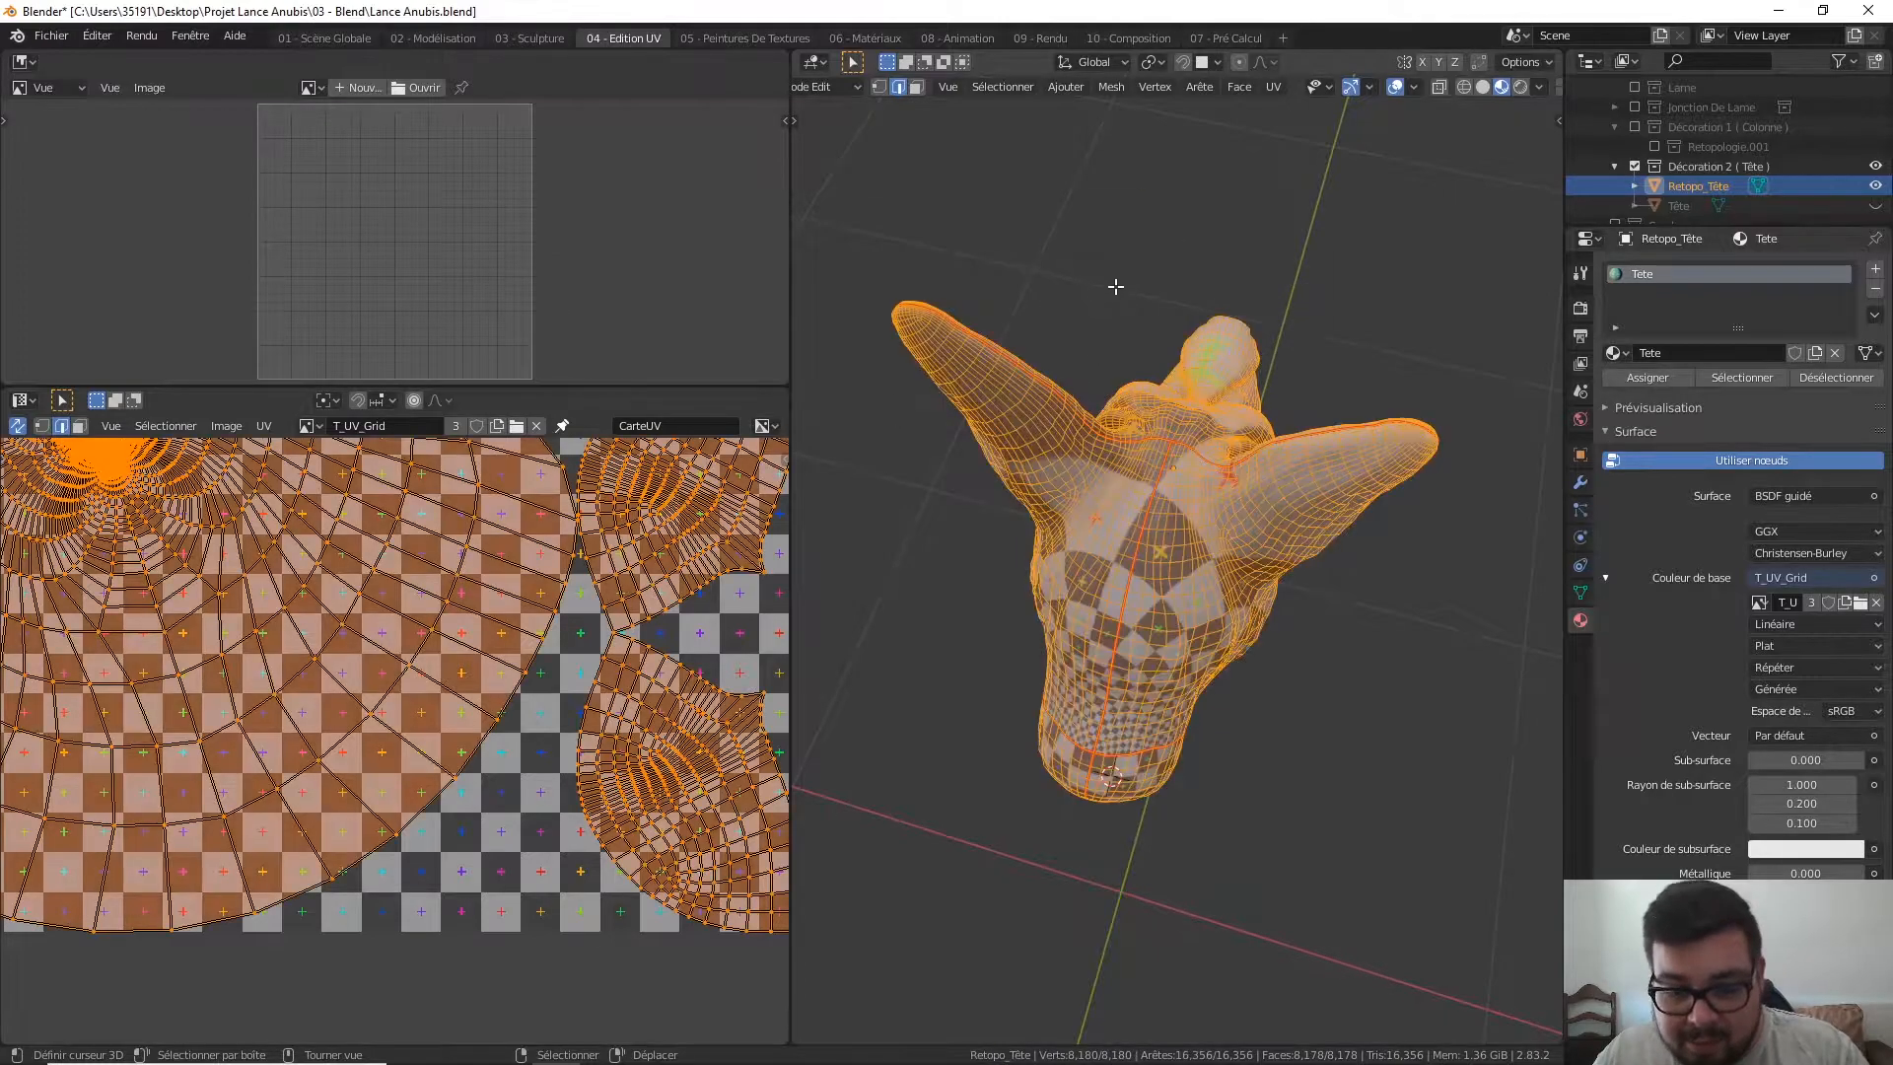
{"action": "key", "text": "u"}
{"action": "left_click", "coordinate": [1104, 288]}
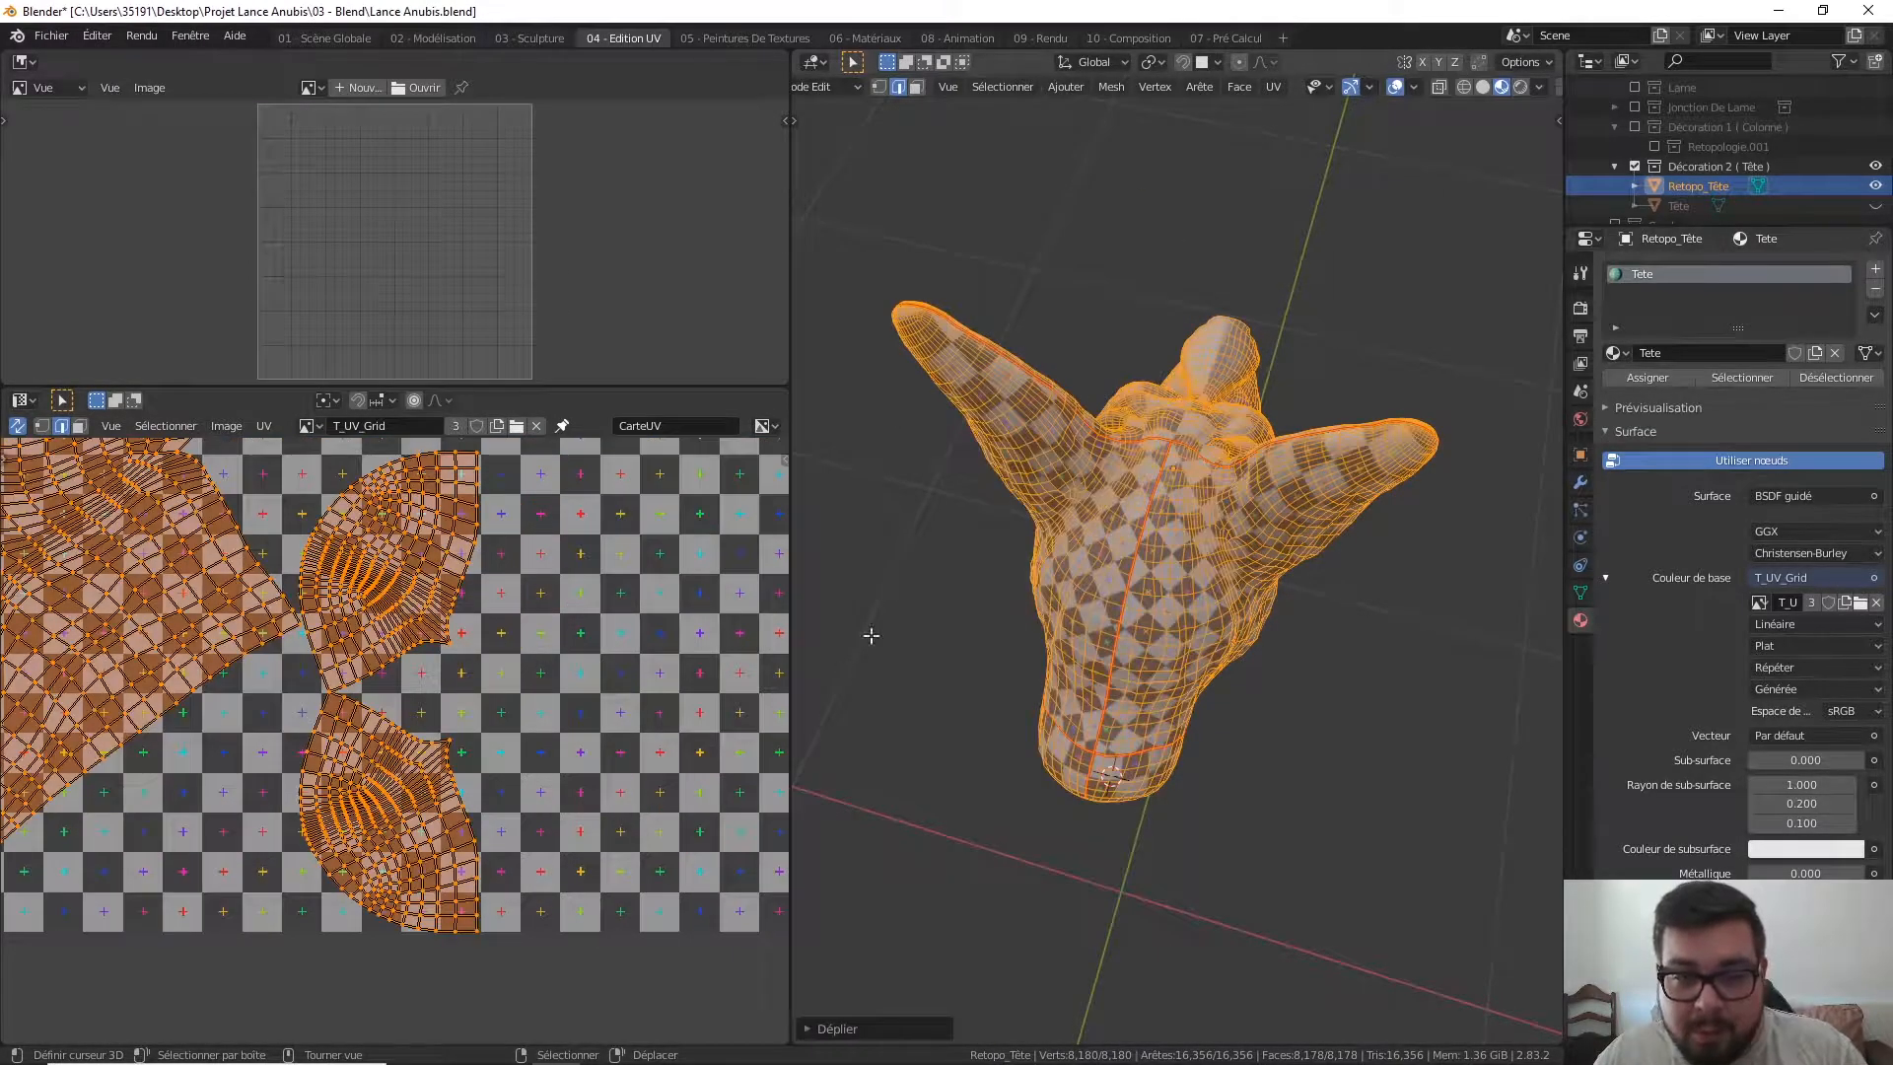
{"action": "scroll", "coordinate": [463, 751], "scroll_direction": "down", "scroll_amount": 4}
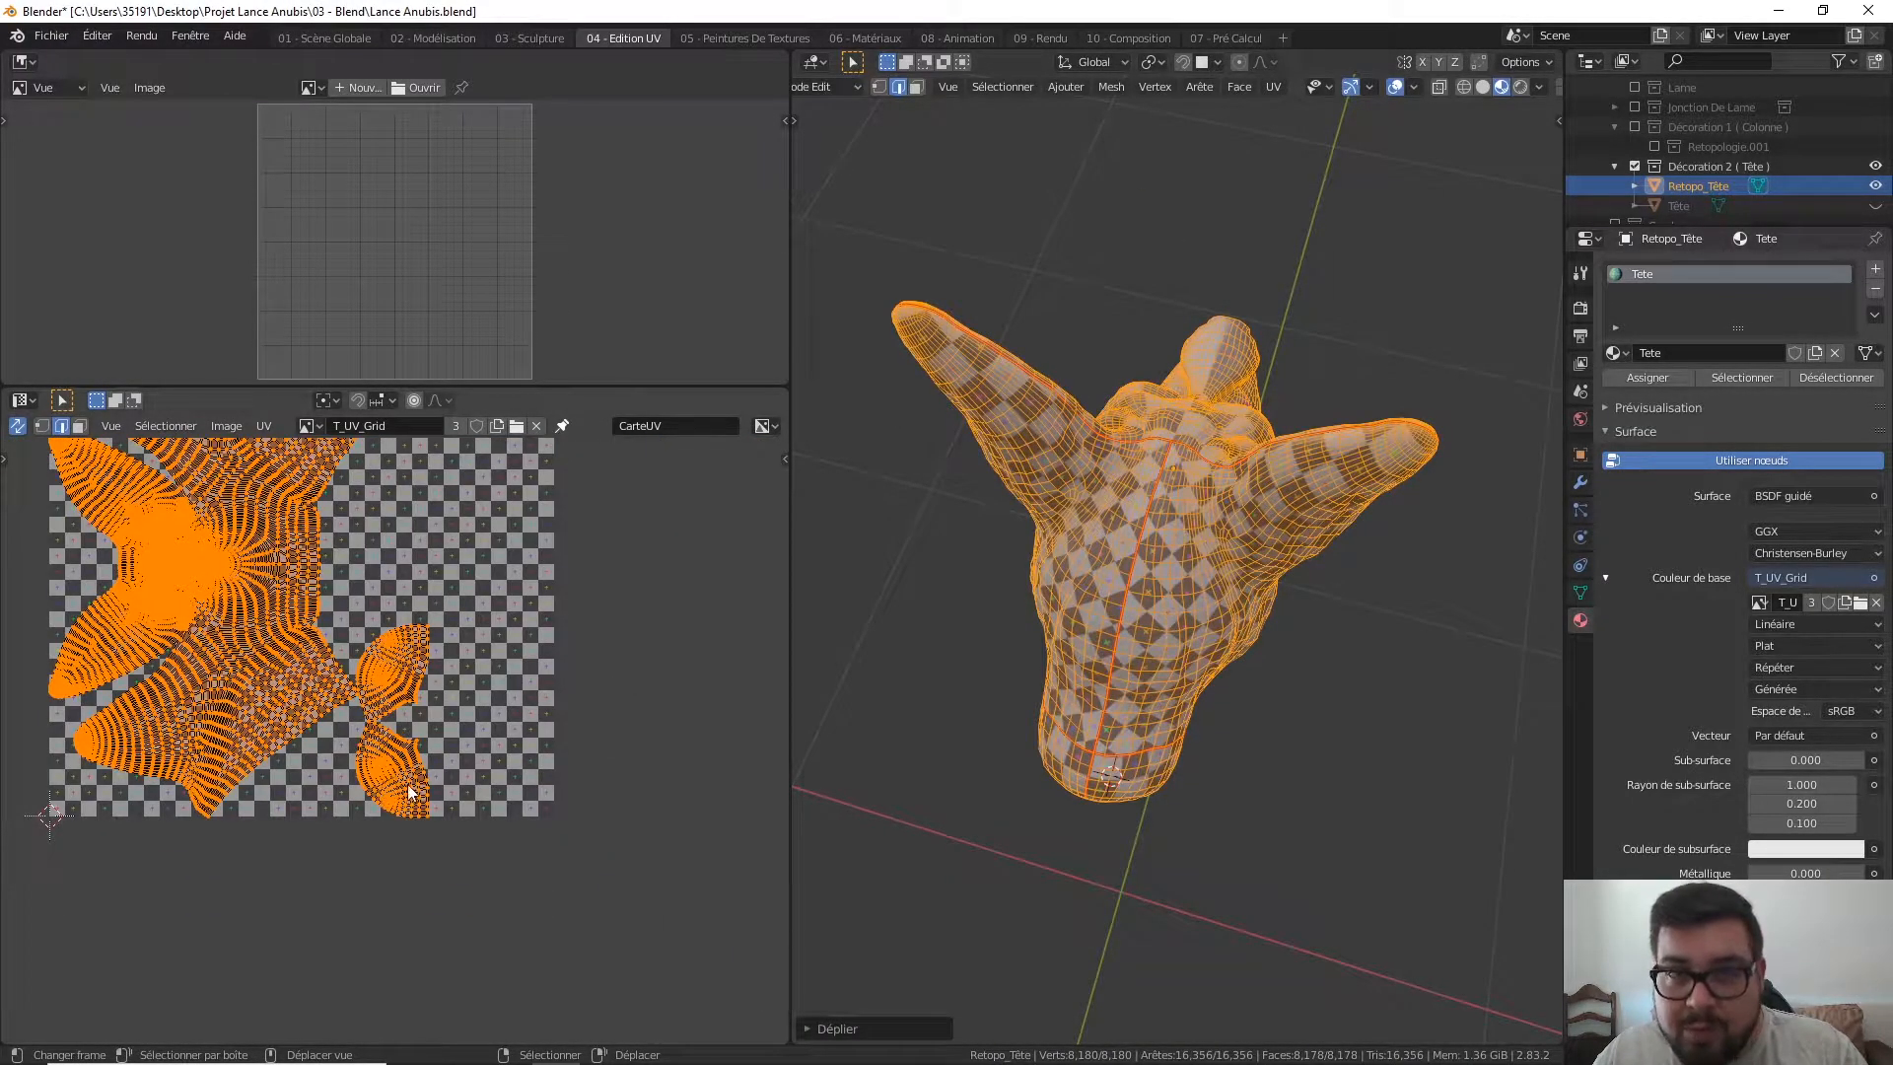
- Mark a UV seam down the forehead's centre line, from the ear-to-ear seam to between the eyes
{"action": "middle_click_drag", "start_coordinate": [1129, 760], "coordinate": [1130, 673]}
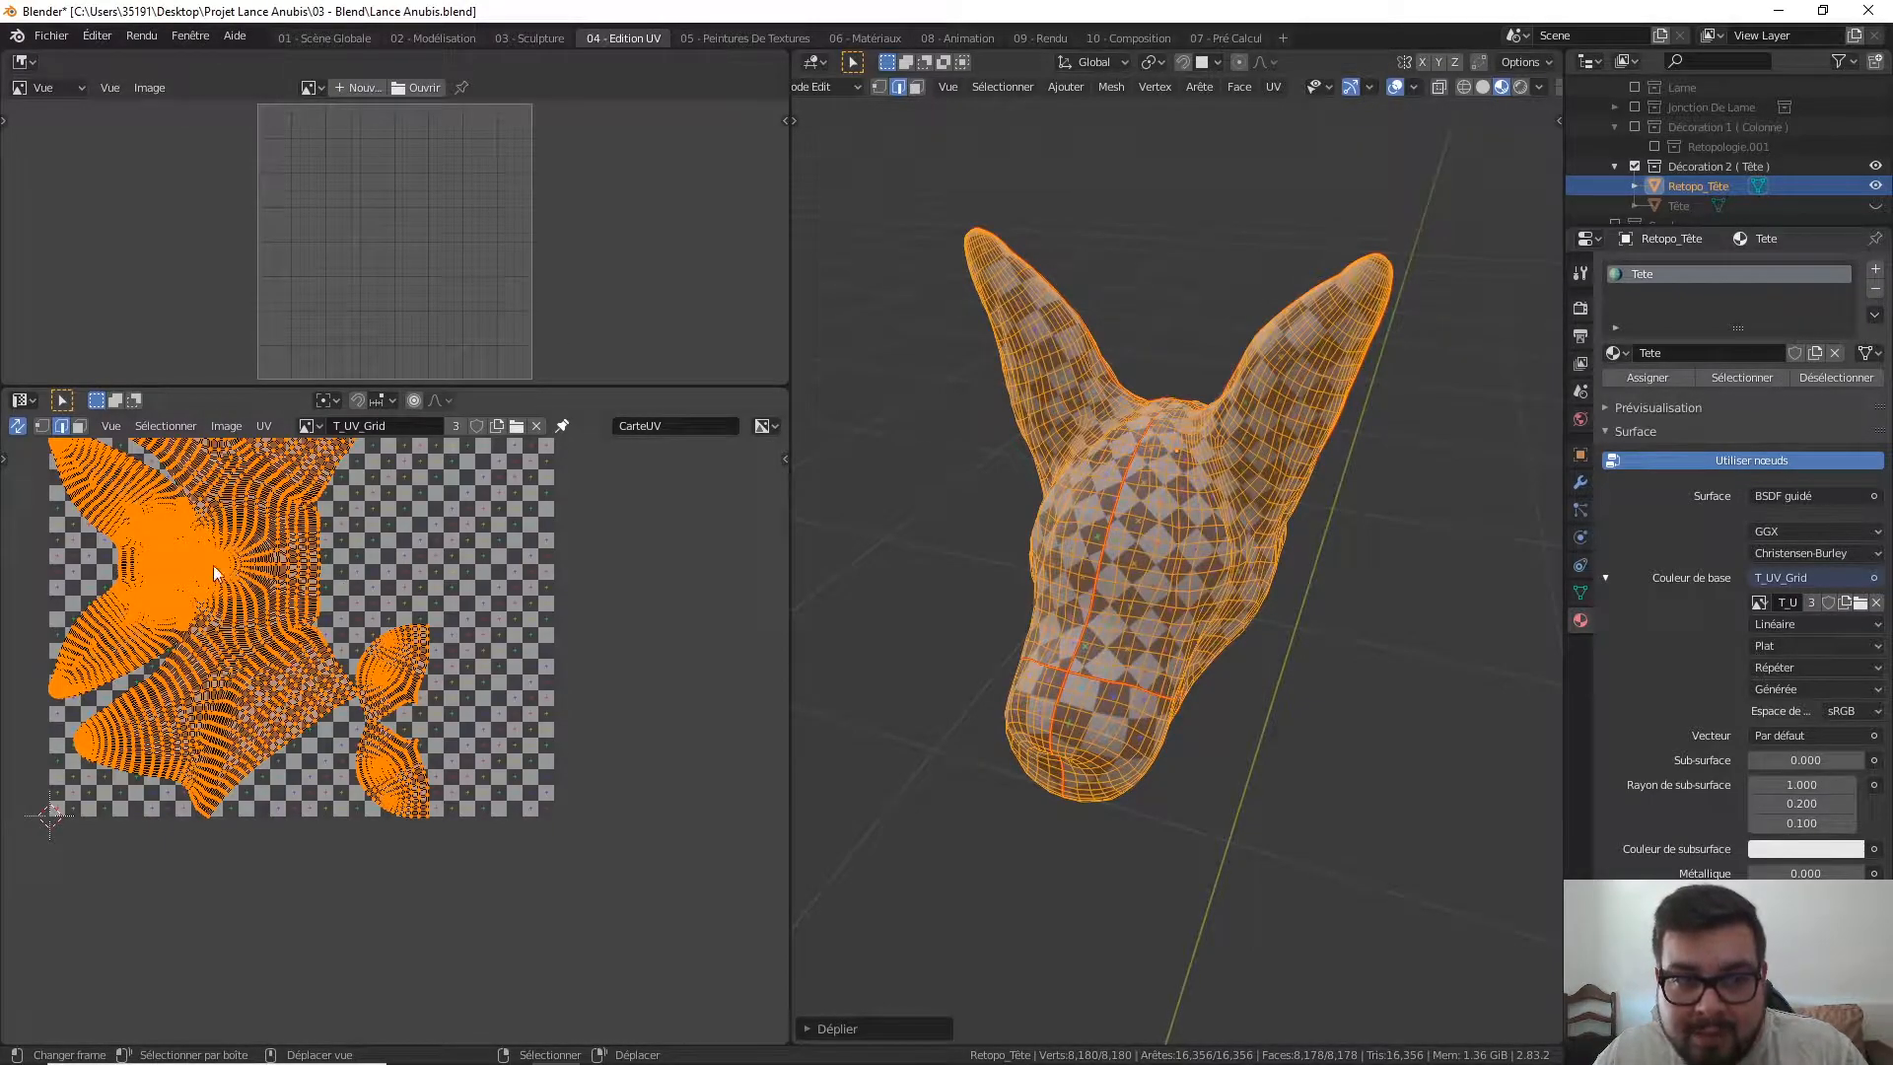
{"action": "middle_click_drag", "start_coordinate": [1246, 431], "coordinate": [1181, 546]}
{"action": "scroll", "coordinate": [1181, 546], "scroll_direction": "up", "scroll_amount": 5}
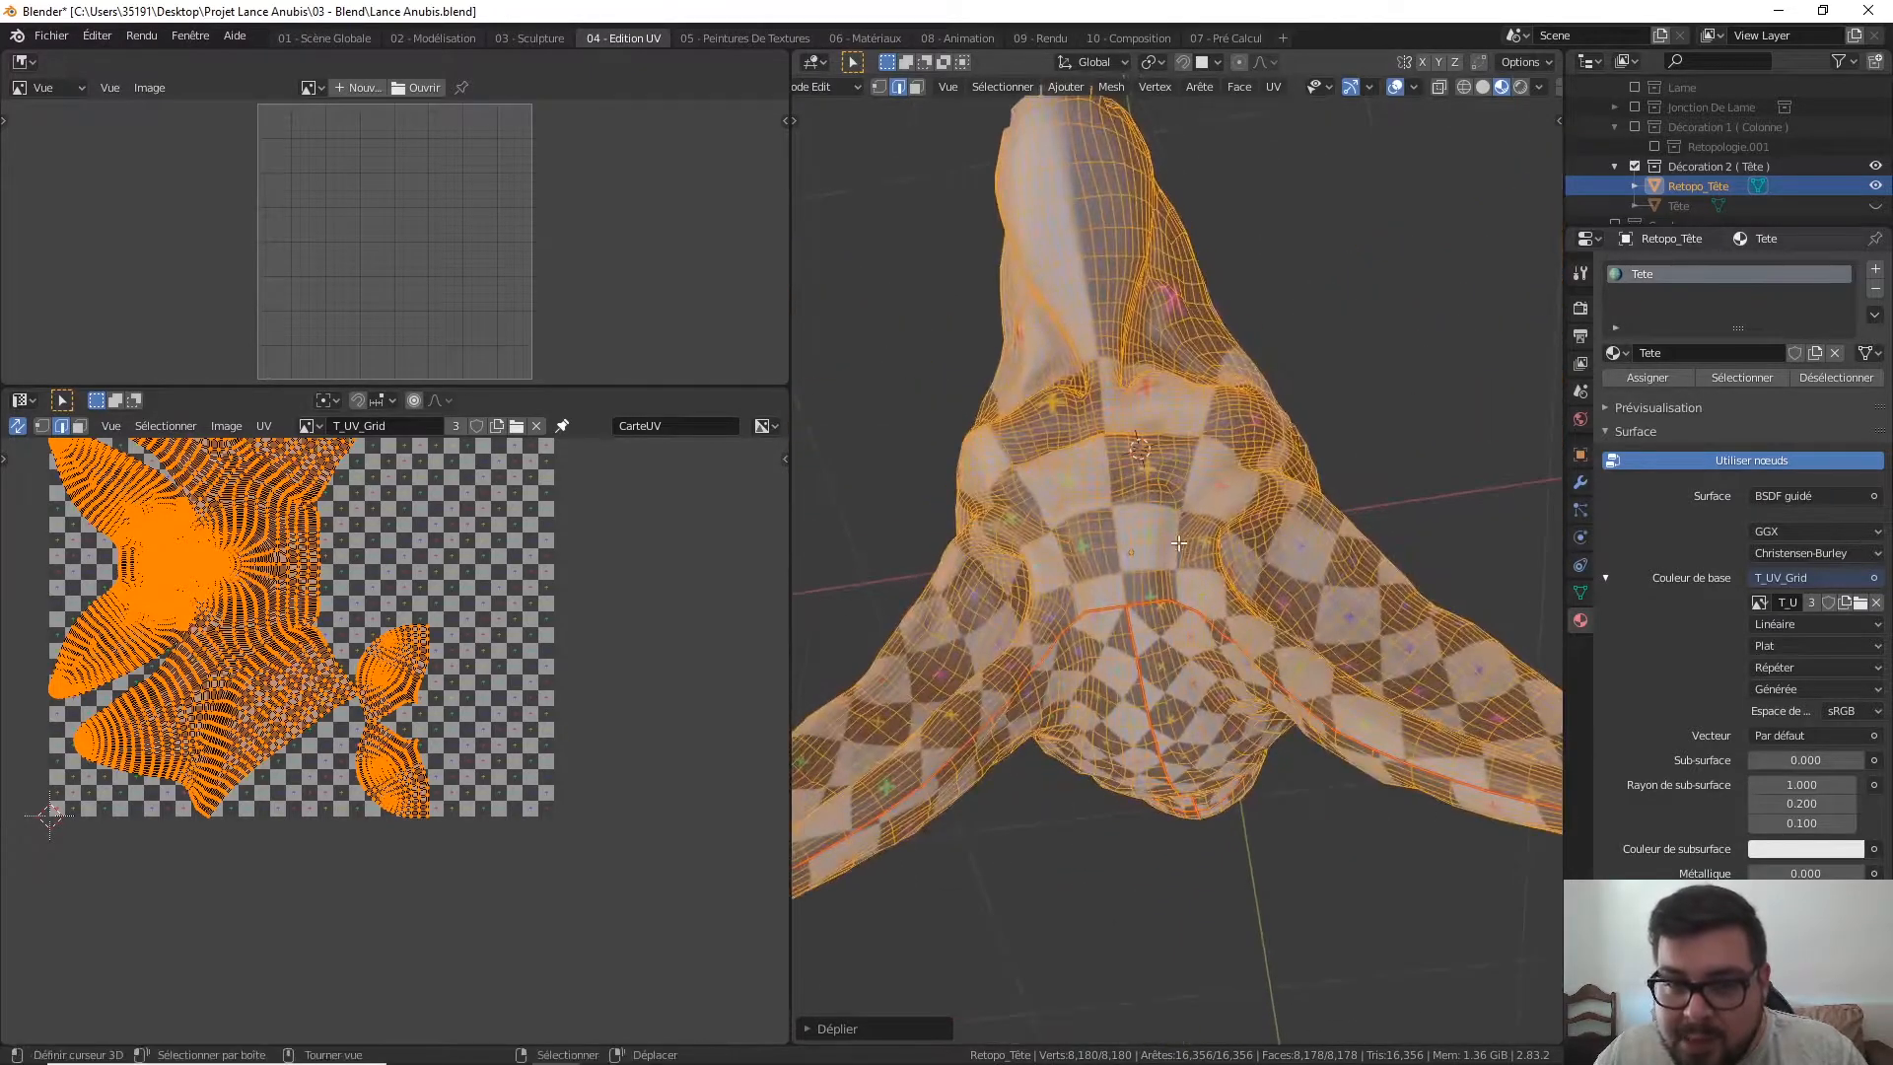
{"action": "left_click", "coordinate": [1121, 533]}
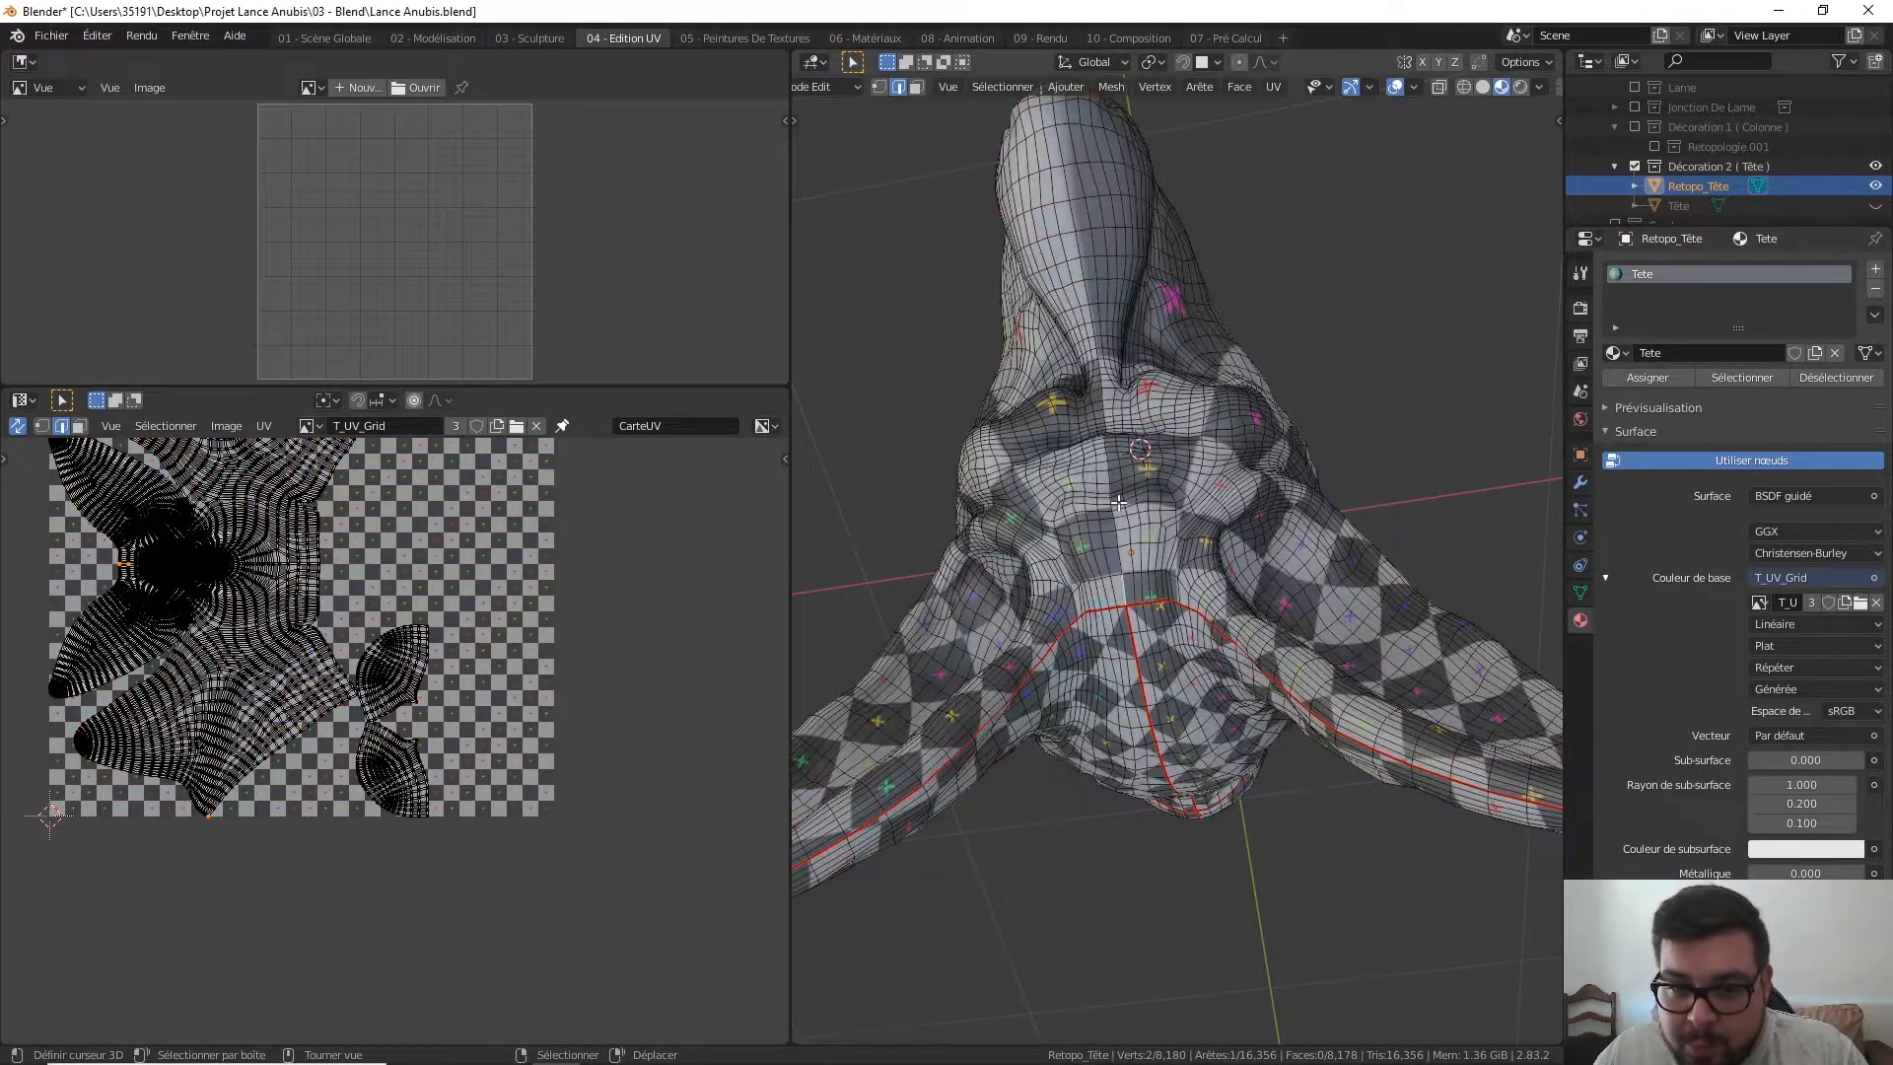
{"action": "scroll", "coordinate": [1117, 503], "scroll_direction": "up", "scroll_amount": 6}
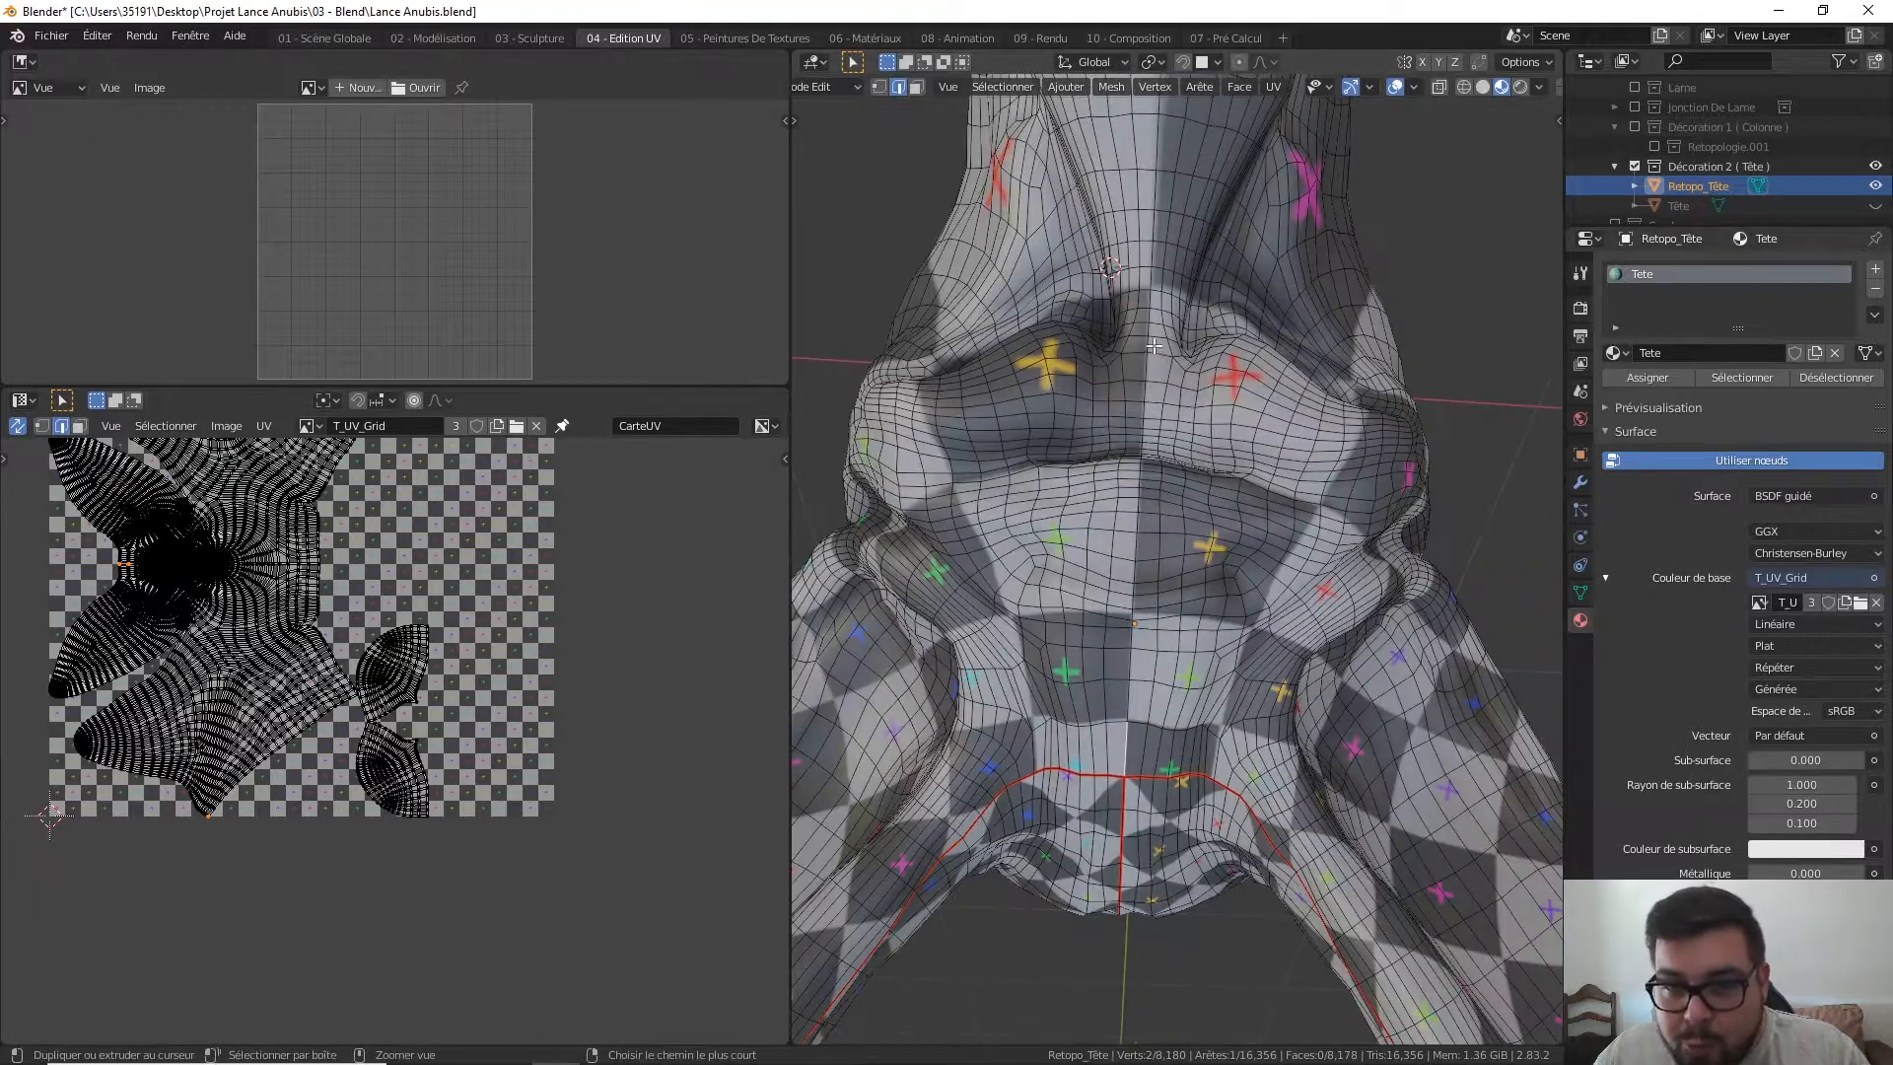
{"action": "left_click", "coordinate": [1149, 344], "text": "ctrl"}
{"action": "right_click", "coordinate": [1167, 379]}
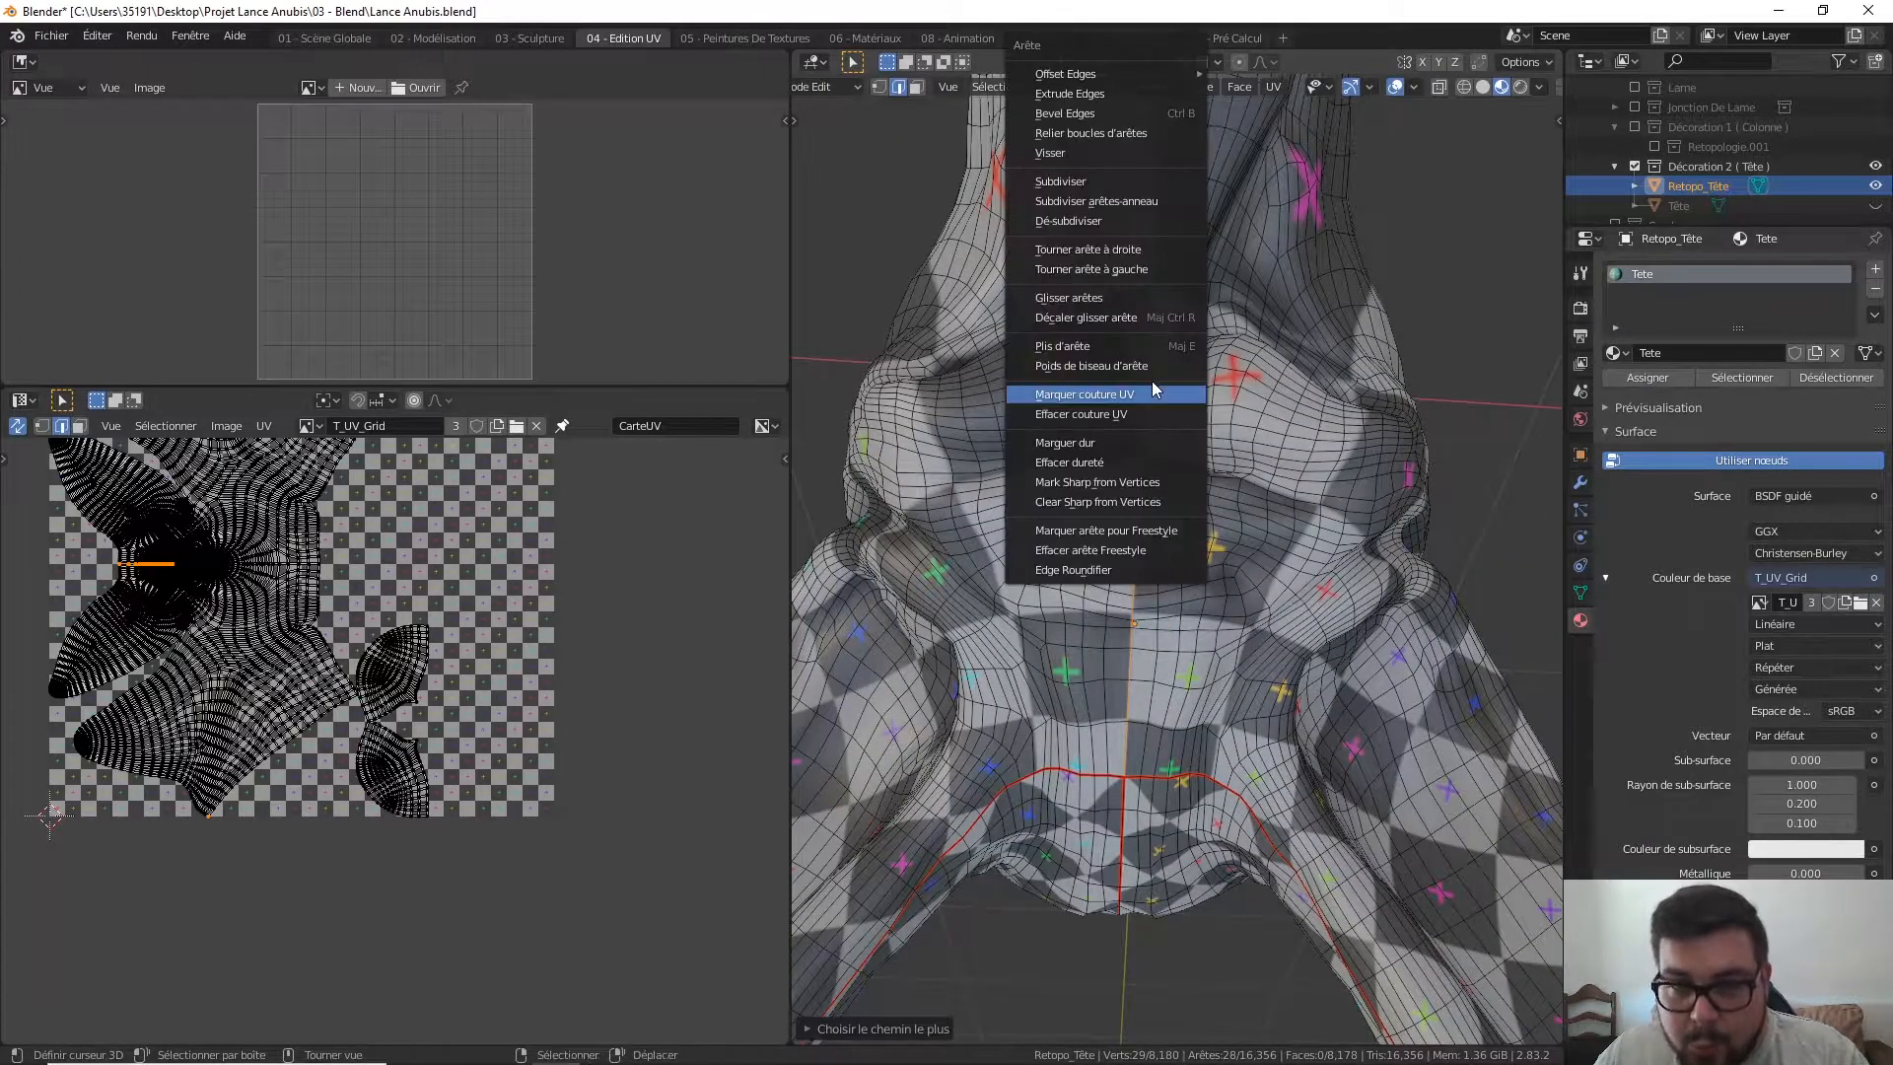
{"action": "left_click", "coordinate": [1149, 384]}
- Select the full head mesh and unwrap it with the forehead seam included
{"action": "key", "text": "a"}
{"action": "left_click", "coordinate": [1162, 293]}
{"action": "key", "text": "a"}
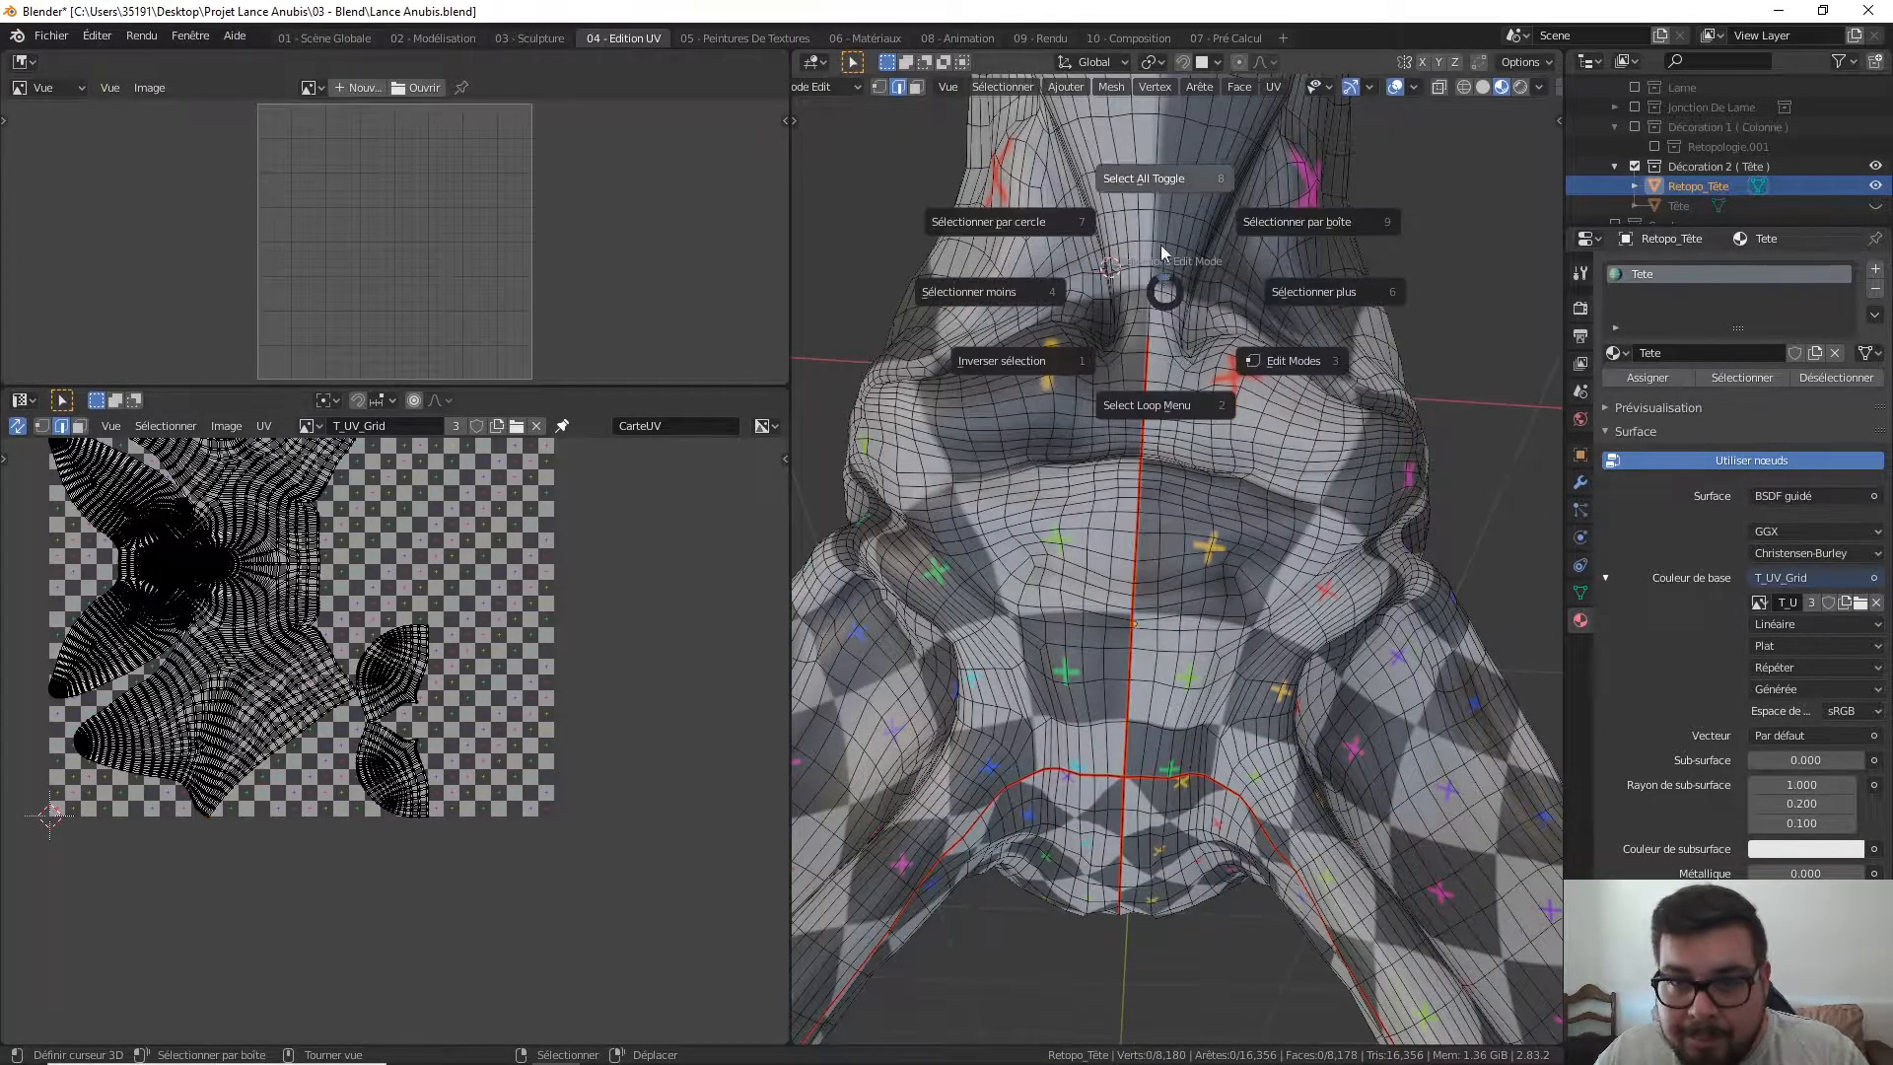
{"action": "left_click", "coordinate": [1159, 203]}
{"action": "key", "text": "u"}
{"action": "left_click", "coordinate": [1158, 204]}
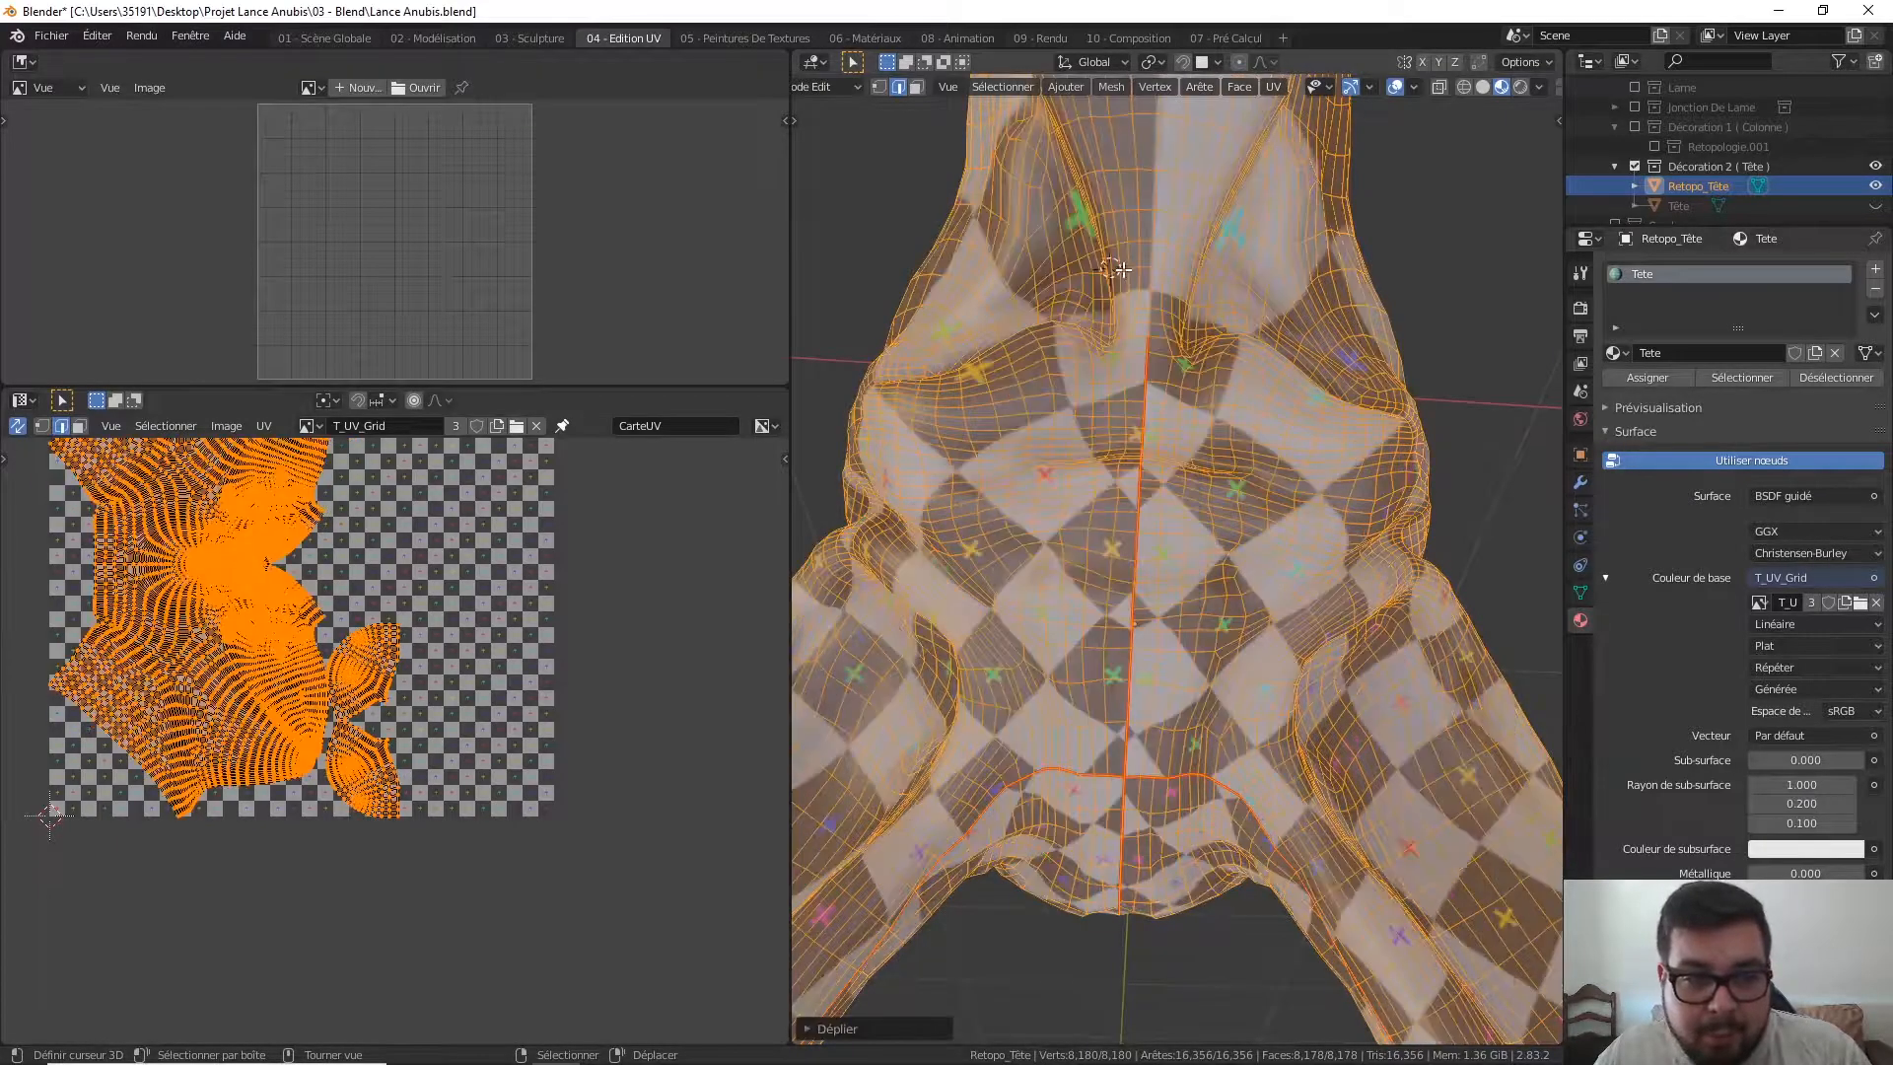
{"action": "middle_click_drag", "start_coordinate": [1097, 514], "coordinate": [1318, 445]}
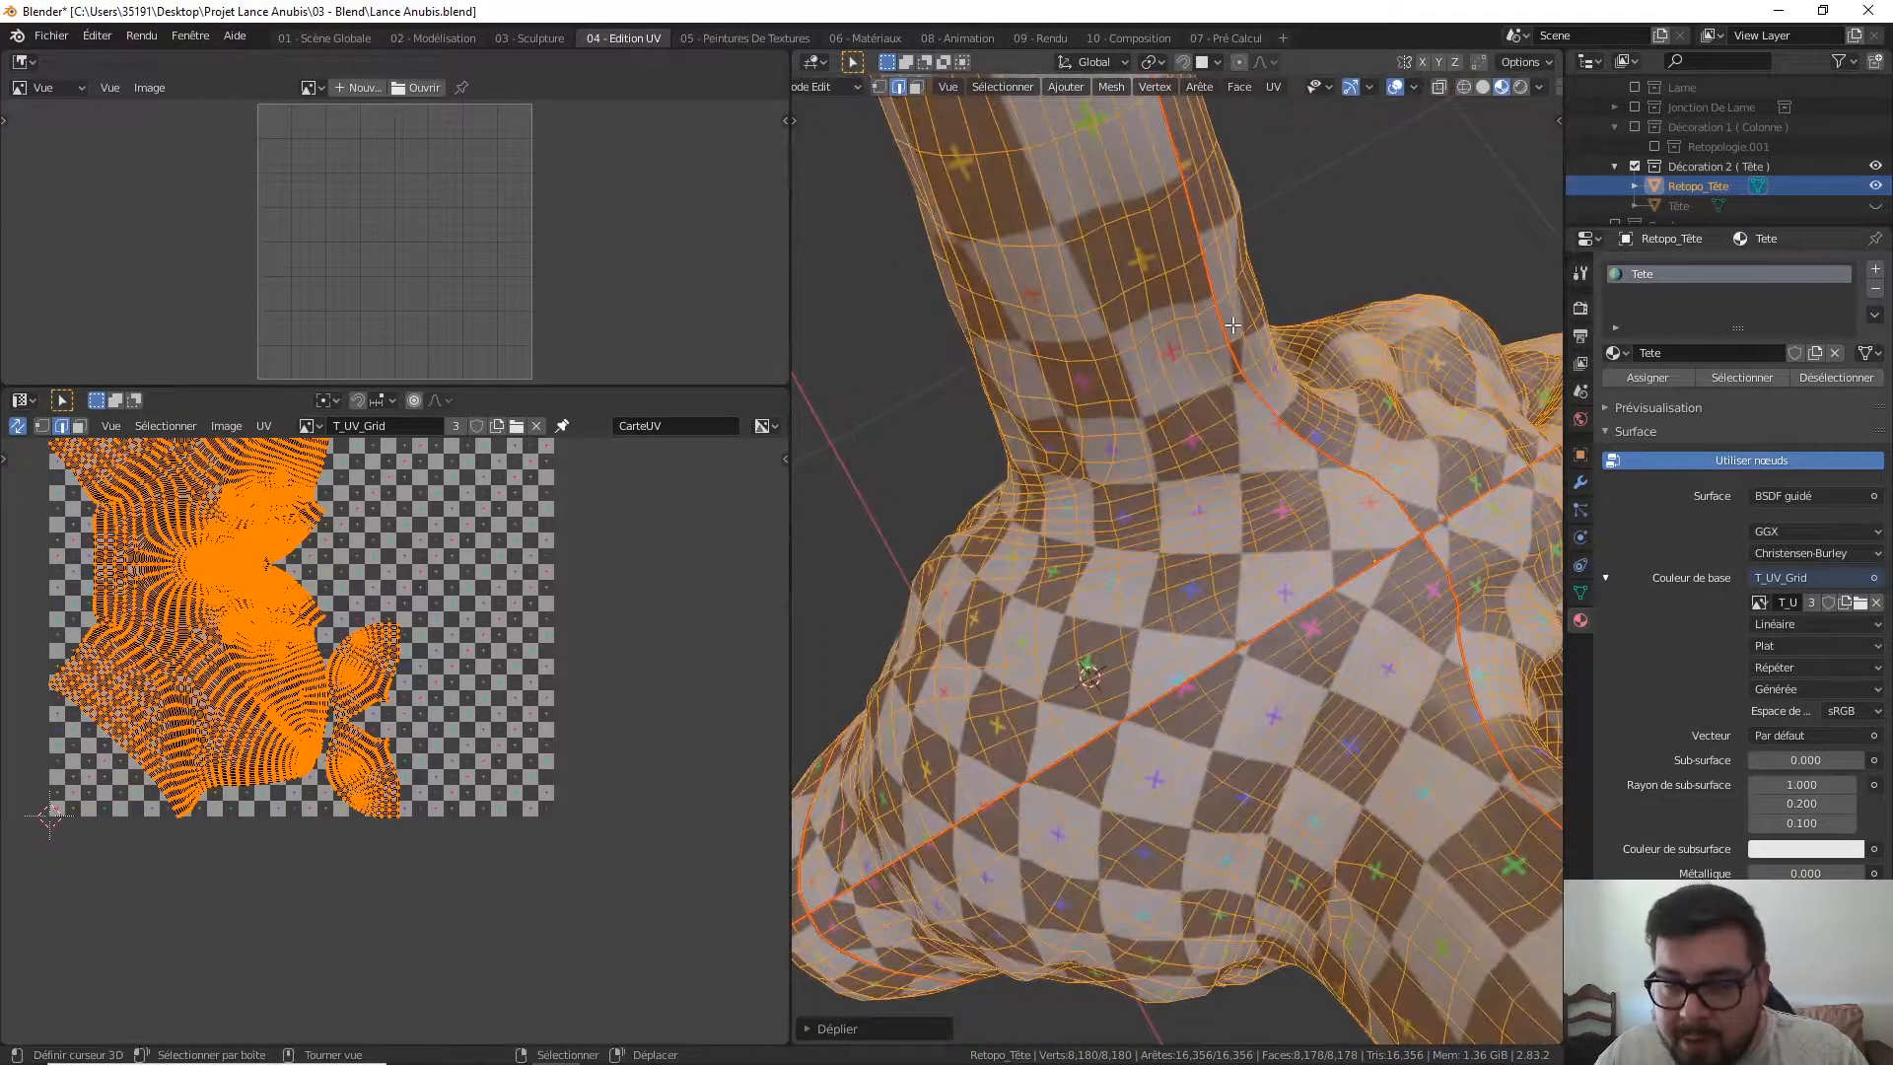
- Mark UV seams on the edge loops encircling the lower part of both ears
{"action": "scroll", "coordinate": [1233, 325], "scroll_direction": "down", "scroll_amount": 3}
{"action": "scroll", "coordinate": [1214, 481], "scroll_direction": "up", "scroll_amount": 3}
{"action": "key", "text": "alt+a"}
{"action": "left_click", "coordinate": [1244, 406], "text": "alt"}
{"action": "middle_click_drag", "start_coordinate": [1243, 406], "coordinate": [1210, 325]}
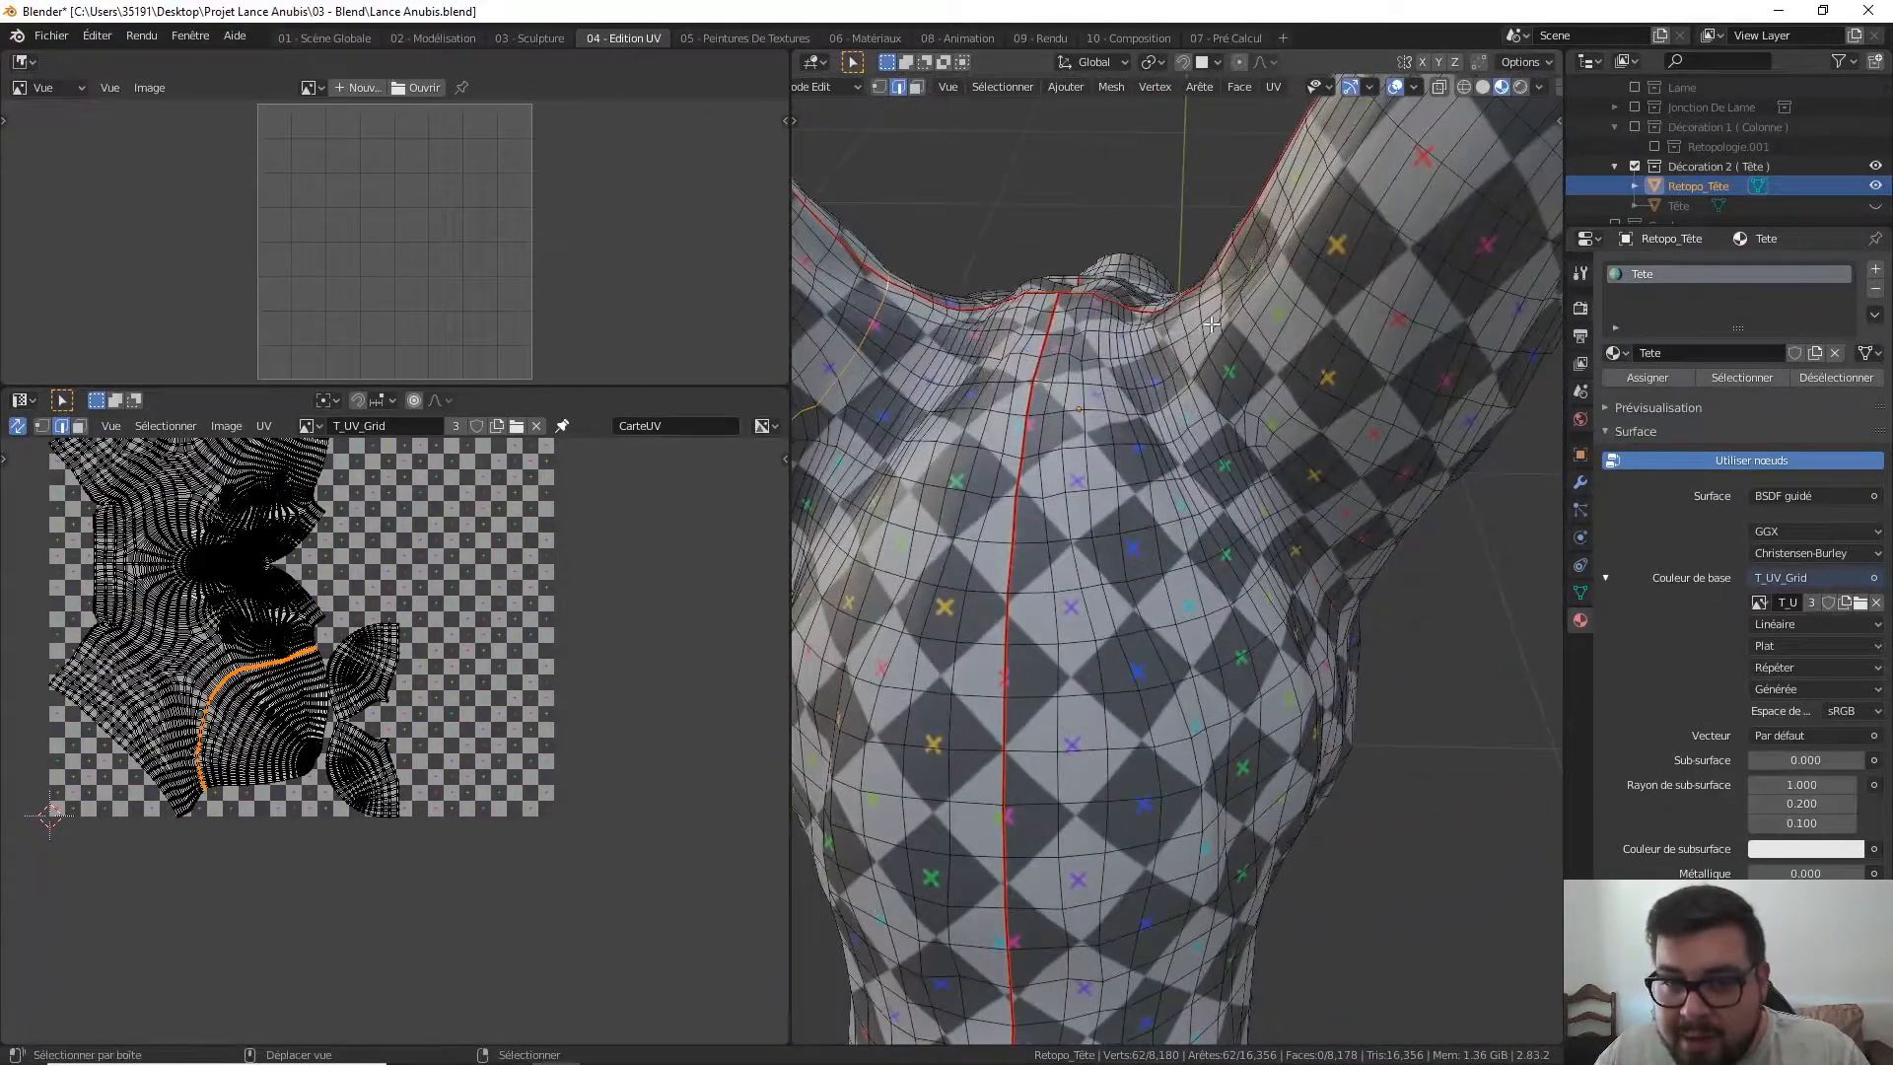
{"action": "left_click", "coordinate": [1234, 393], "text": "alt+shift"}
{"action": "middle_click_drag", "start_coordinate": [983, 376], "coordinate": [1061, 376]}
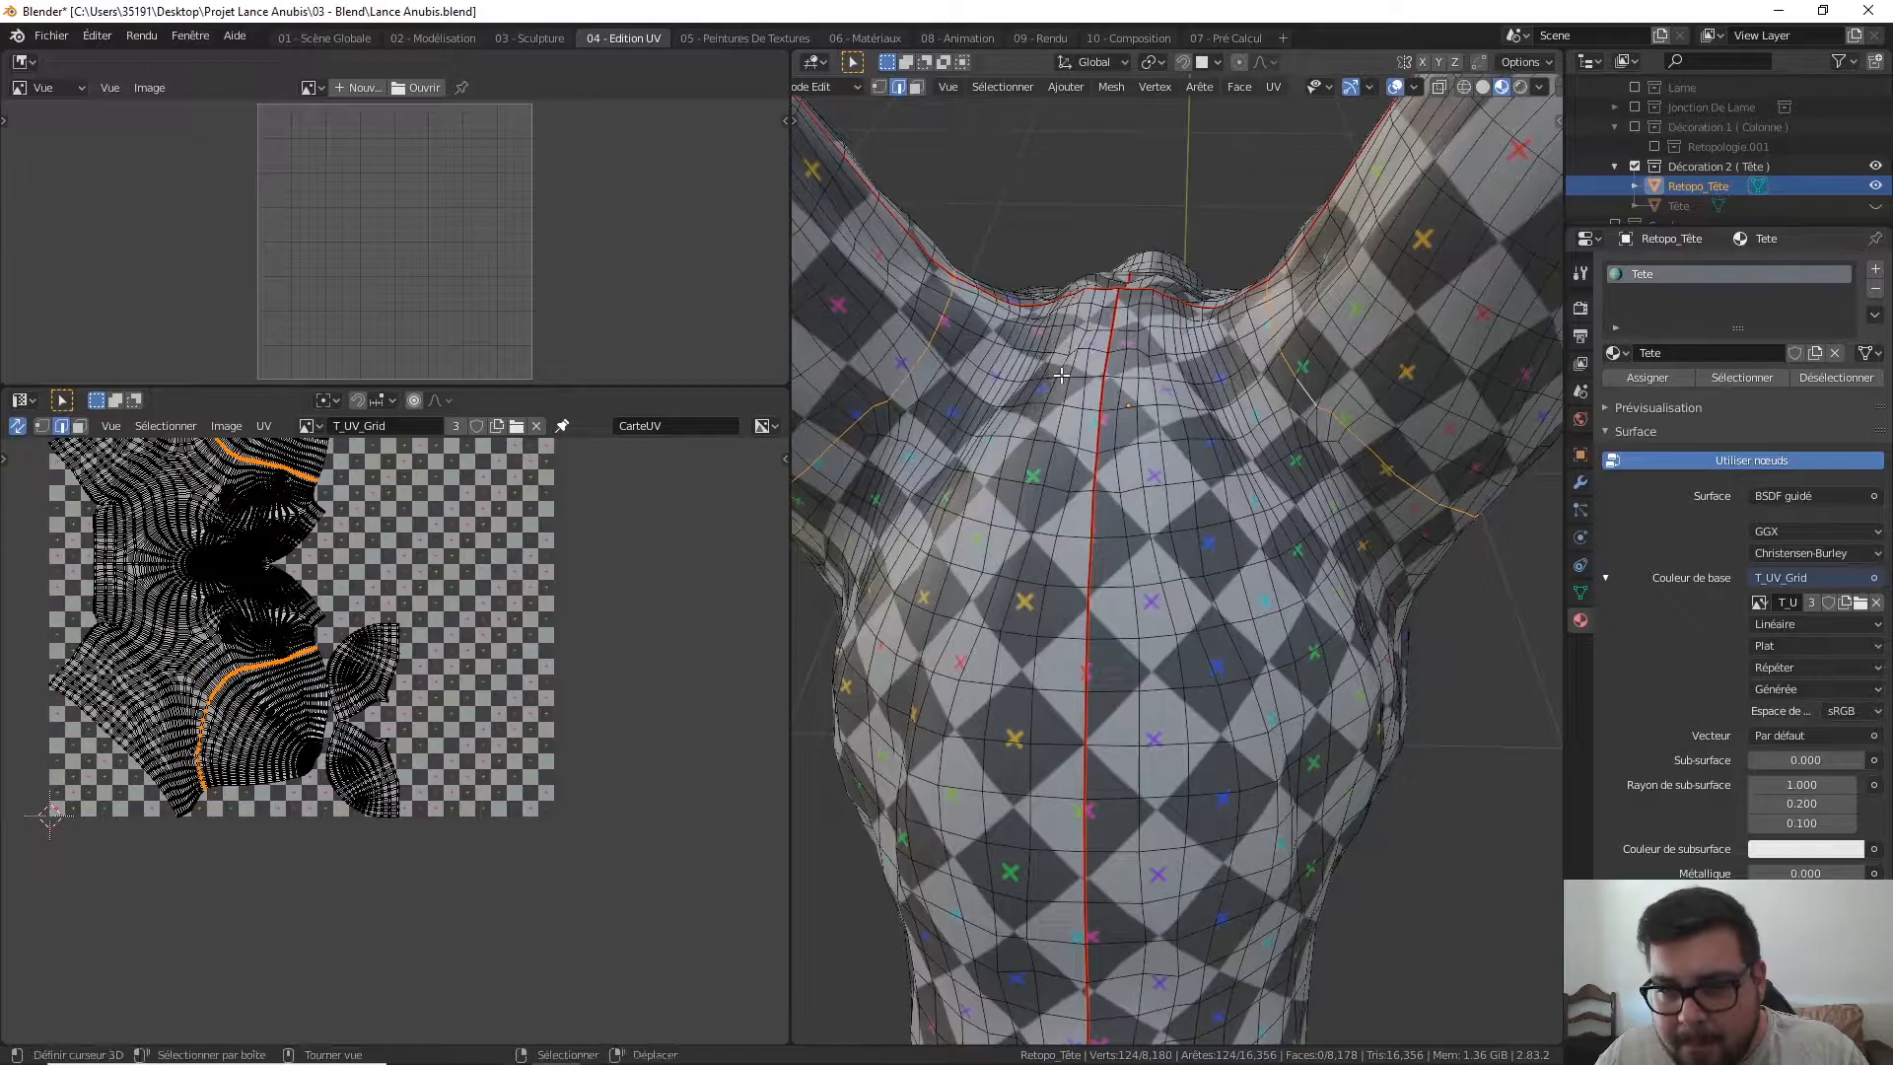
{"action": "key", "text": "ctrl+e"}
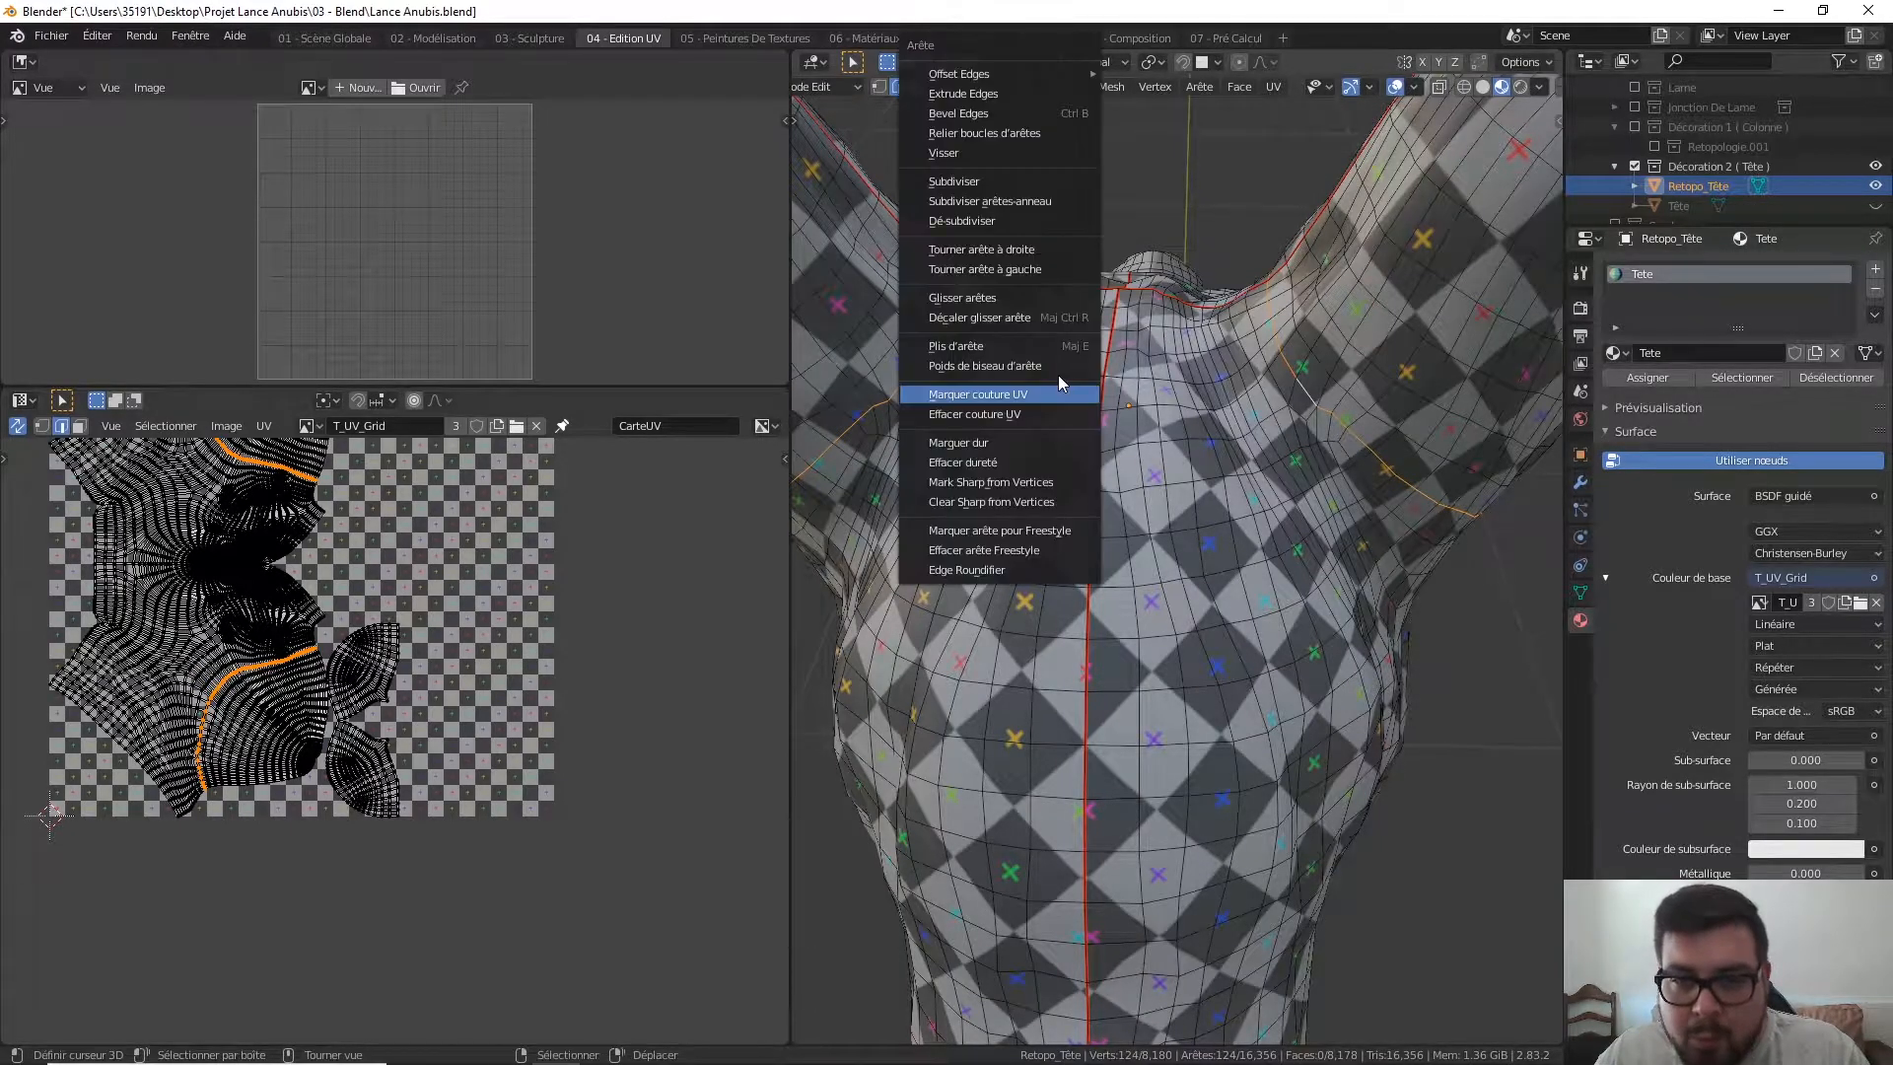
{"action": "left_click", "coordinate": [1043, 389]}
- Mark UV seams along the edge lines across both ear bases, starting where the lengthwise ear seams end
{"action": "middle_click_drag", "start_coordinate": [1042, 389], "coordinate": [1135, 493]}
{"action": "key", "text": "alt+a"}
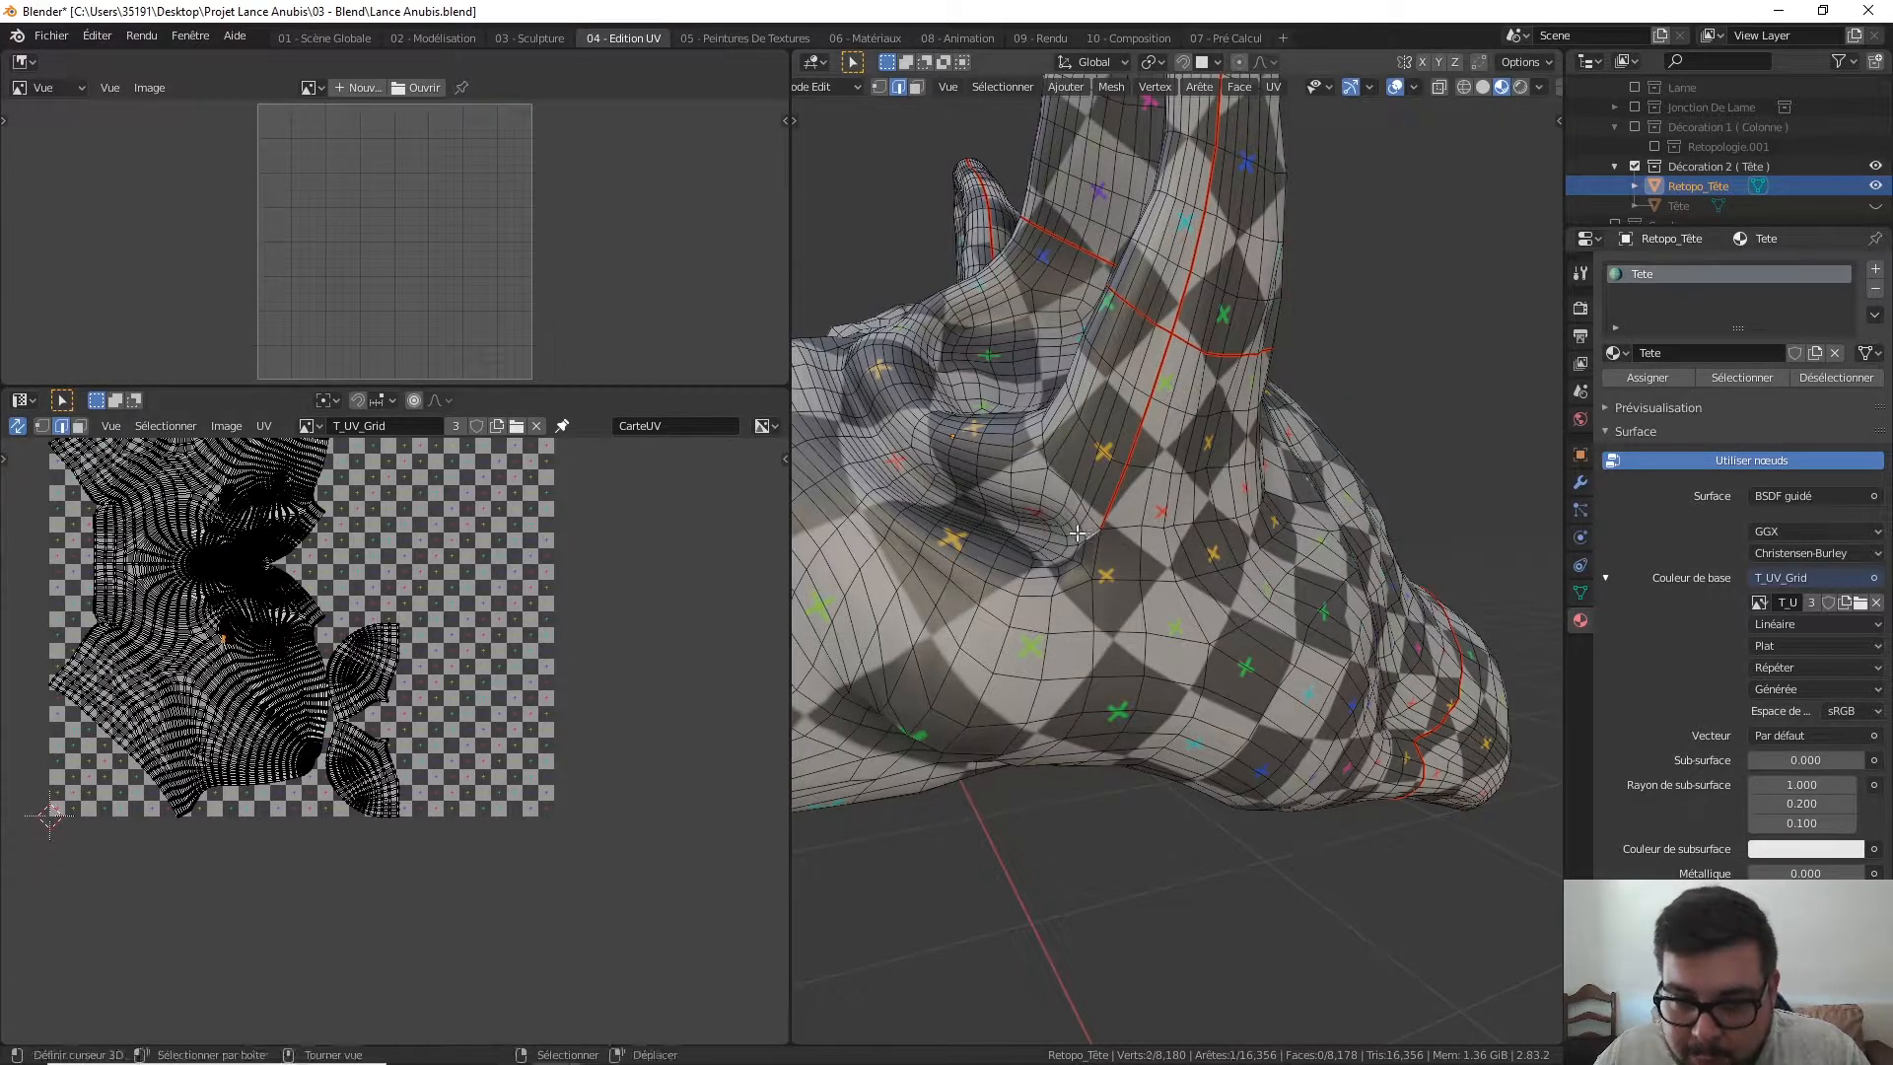
{"action": "left_click", "coordinate": [1056, 542], "text": "alt"}
{"action": "scroll", "coordinate": [1056, 542], "scroll_direction": "up", "scroll_amount": 3}
{"action": "middle_click_drag", "start_coordinate": [1057, 543], "coordinate": [1133, 581]}
{"action": "middle_click_drag", "start_coordinate": [1041, 538], "coordinate": [1271, 489]}
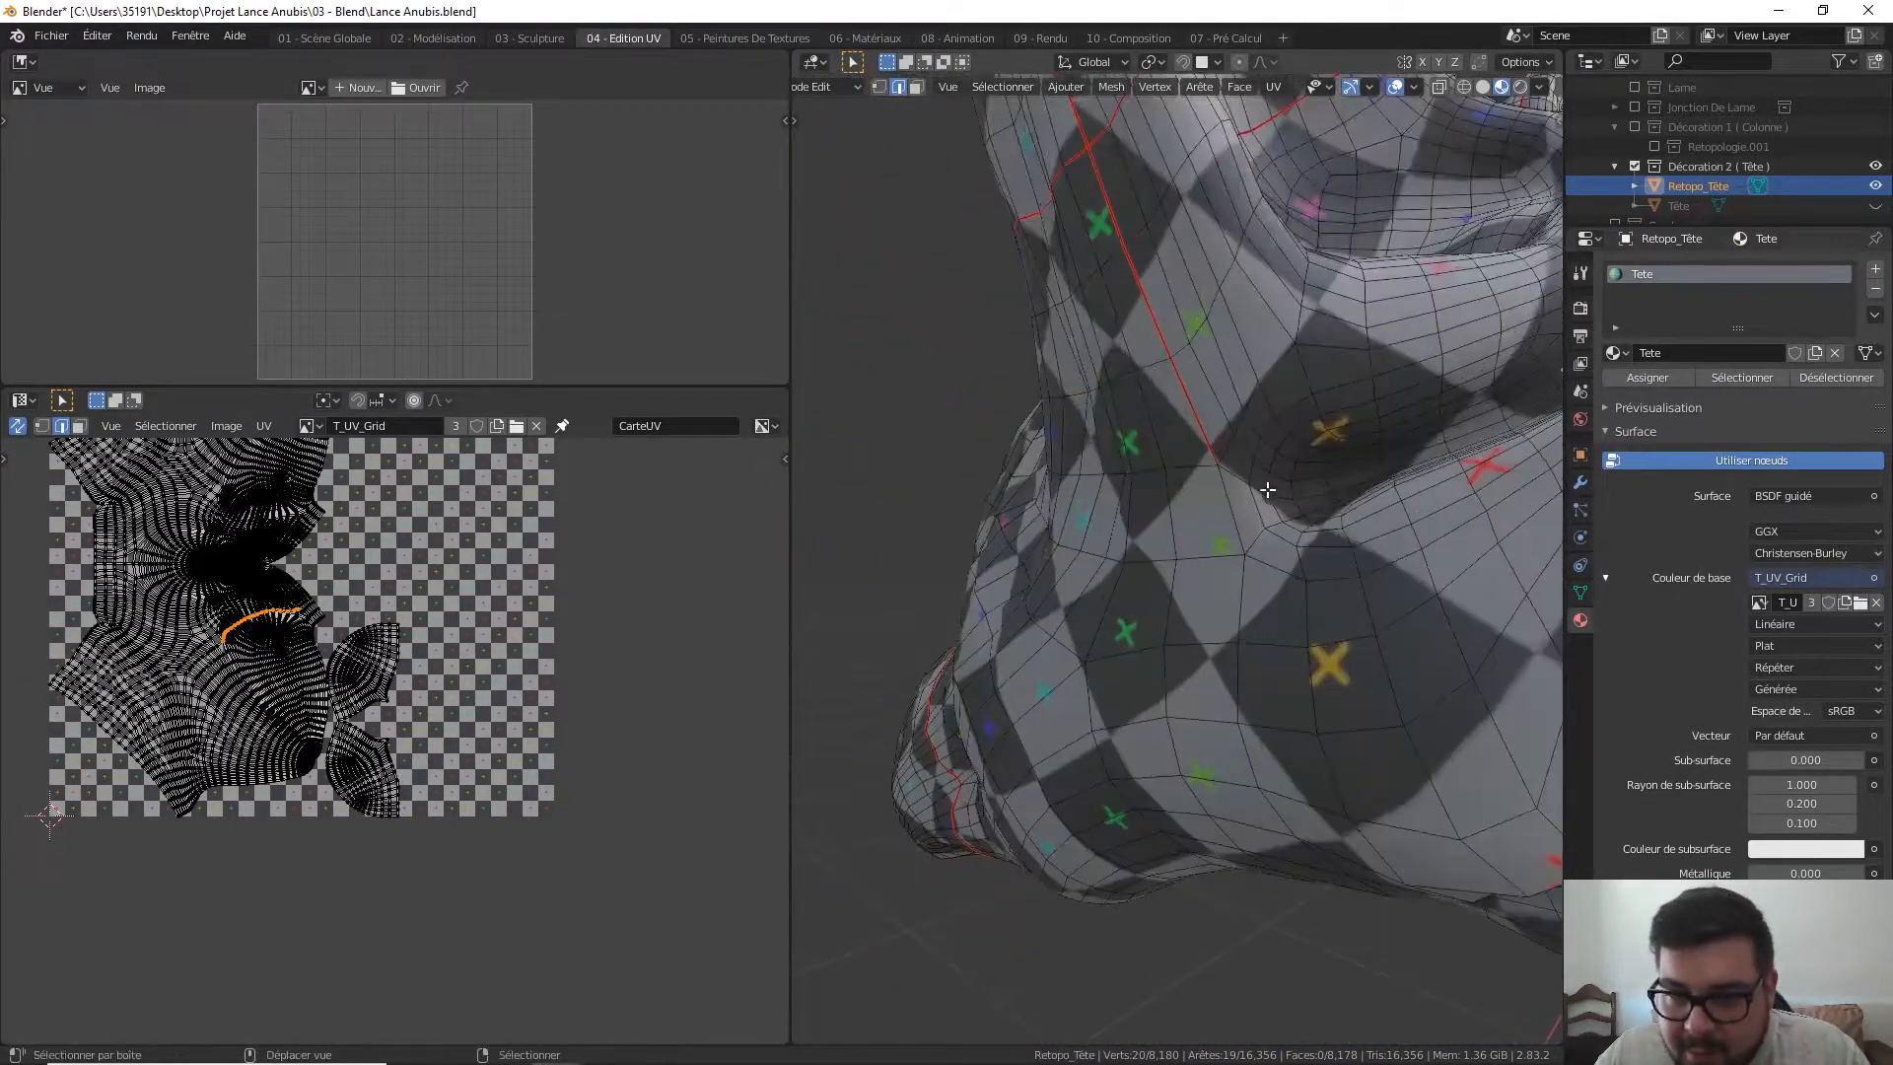
{"action": "right_click", "coordinate": [1259, 478], "text": "alt+shift"}
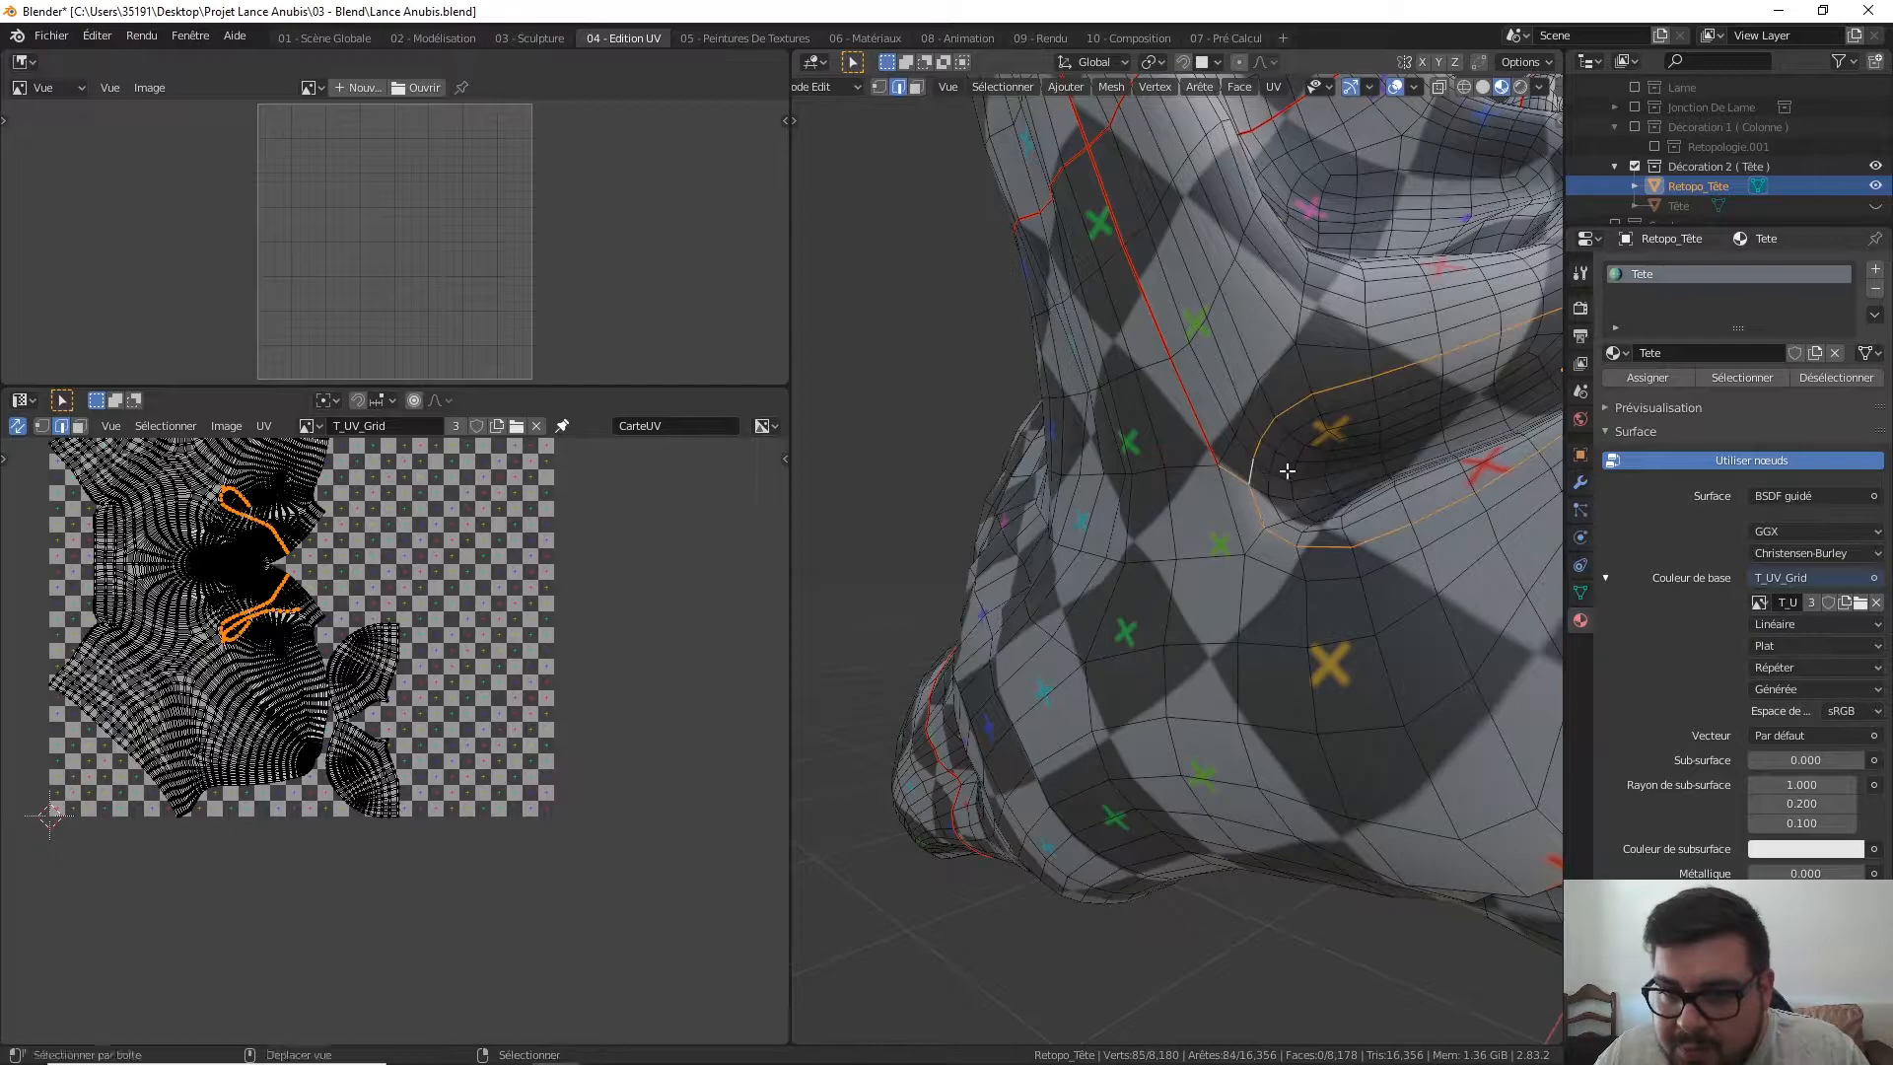
{"action": "key", "text": "ctrl+z"}
{"action": "right_click", "coordinate": [1270, 484], "text": "alt+shift"}
{"action": "middle_click_drag", "start_coordinate": [1269, 484], "coordinate": [1185, 541]}
{"action": "key", "text": "ctrl+e"}
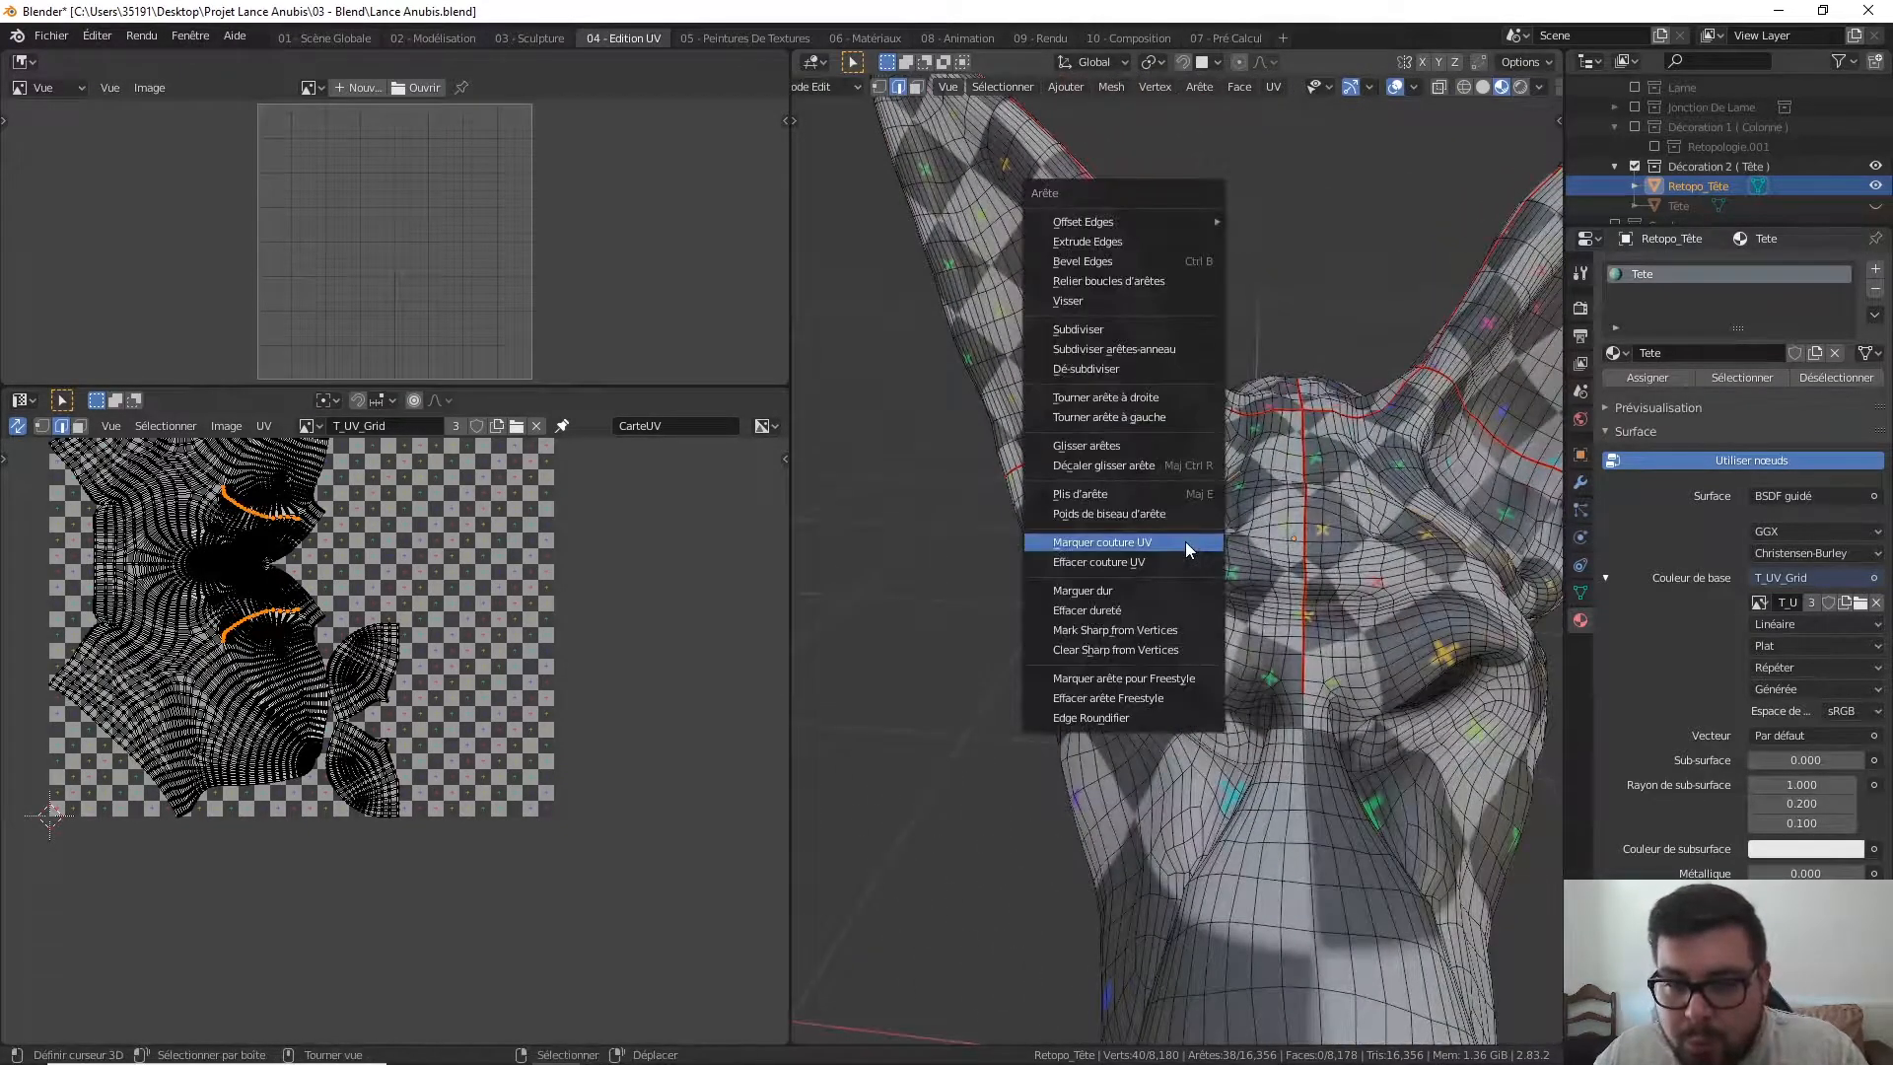
{"action": "left_click", "coordinate": [1185, 541]}
- Select the entire head mesh and unwrap it again with Déplier to apply the ear seams
{"action": "key", "text": "a"}
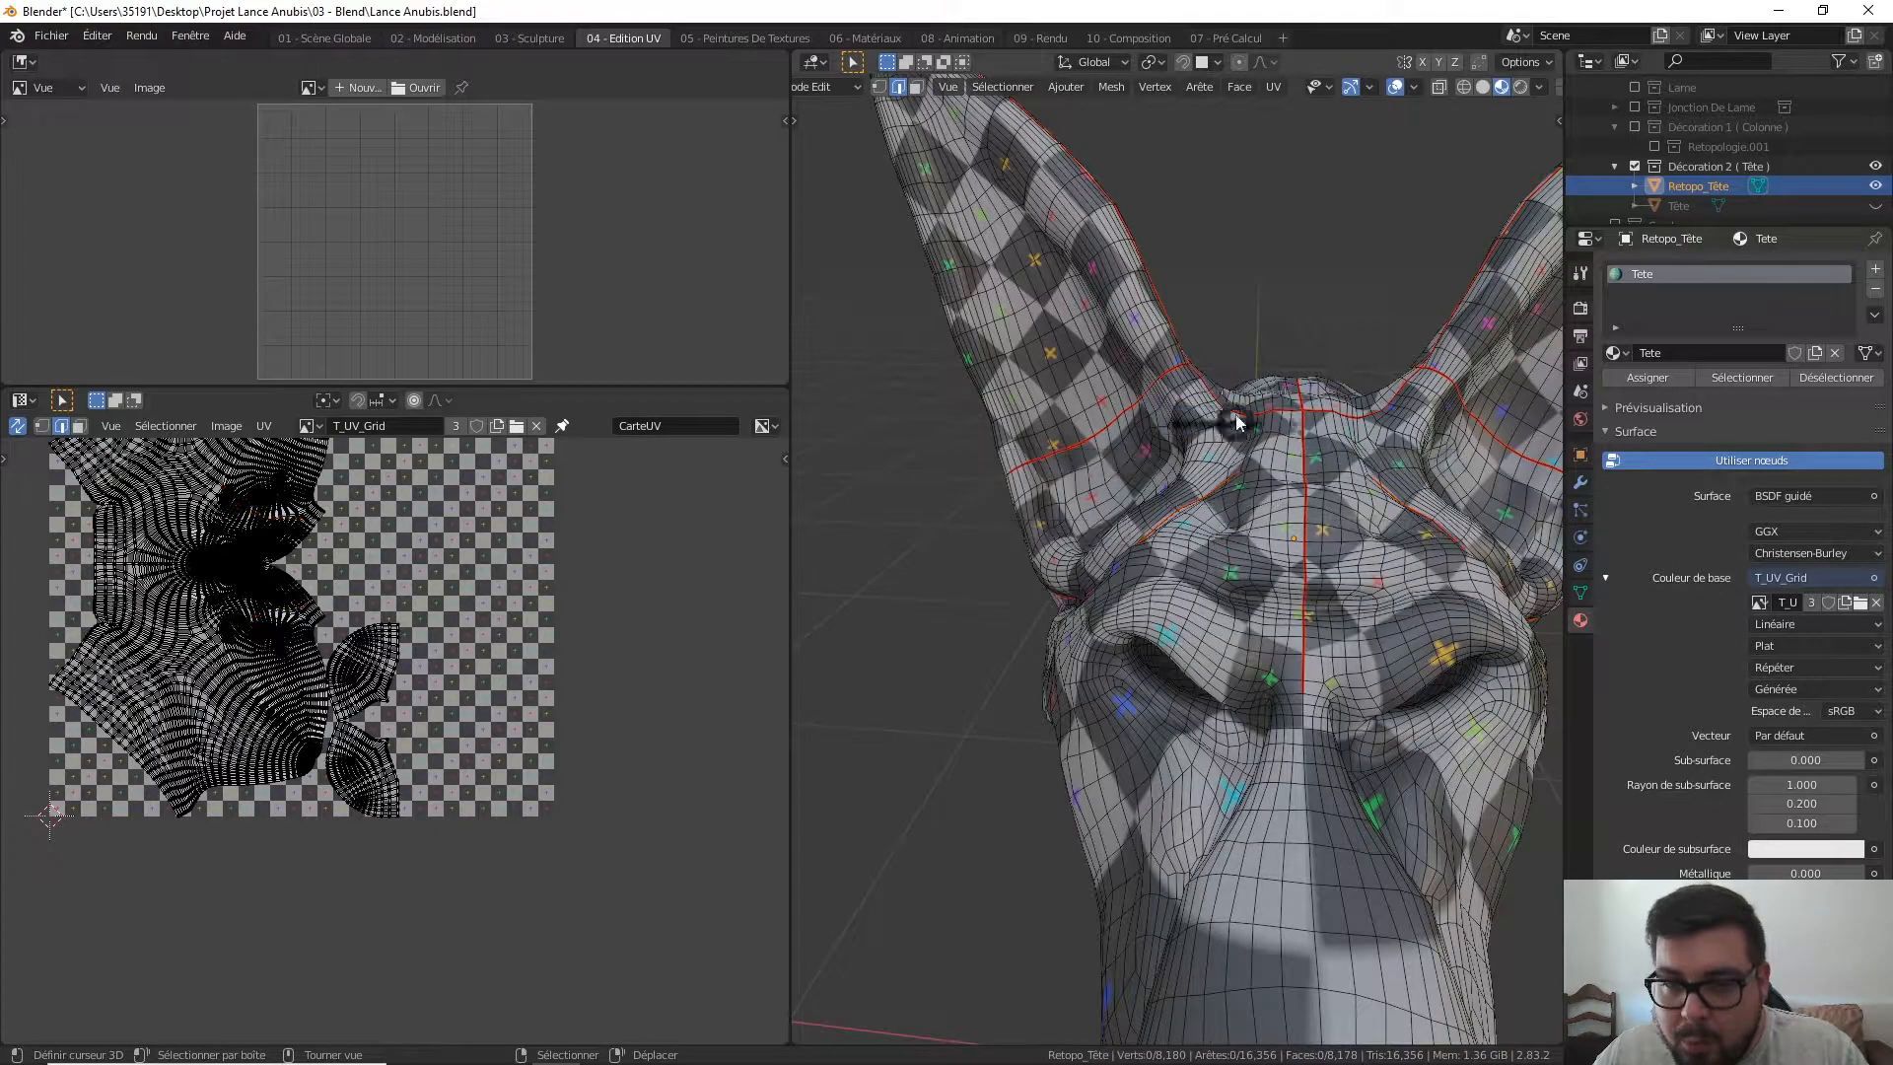
{"action": "left_click", "coordinate": [1237, 426]}
{"action": "key", "text": "u"}
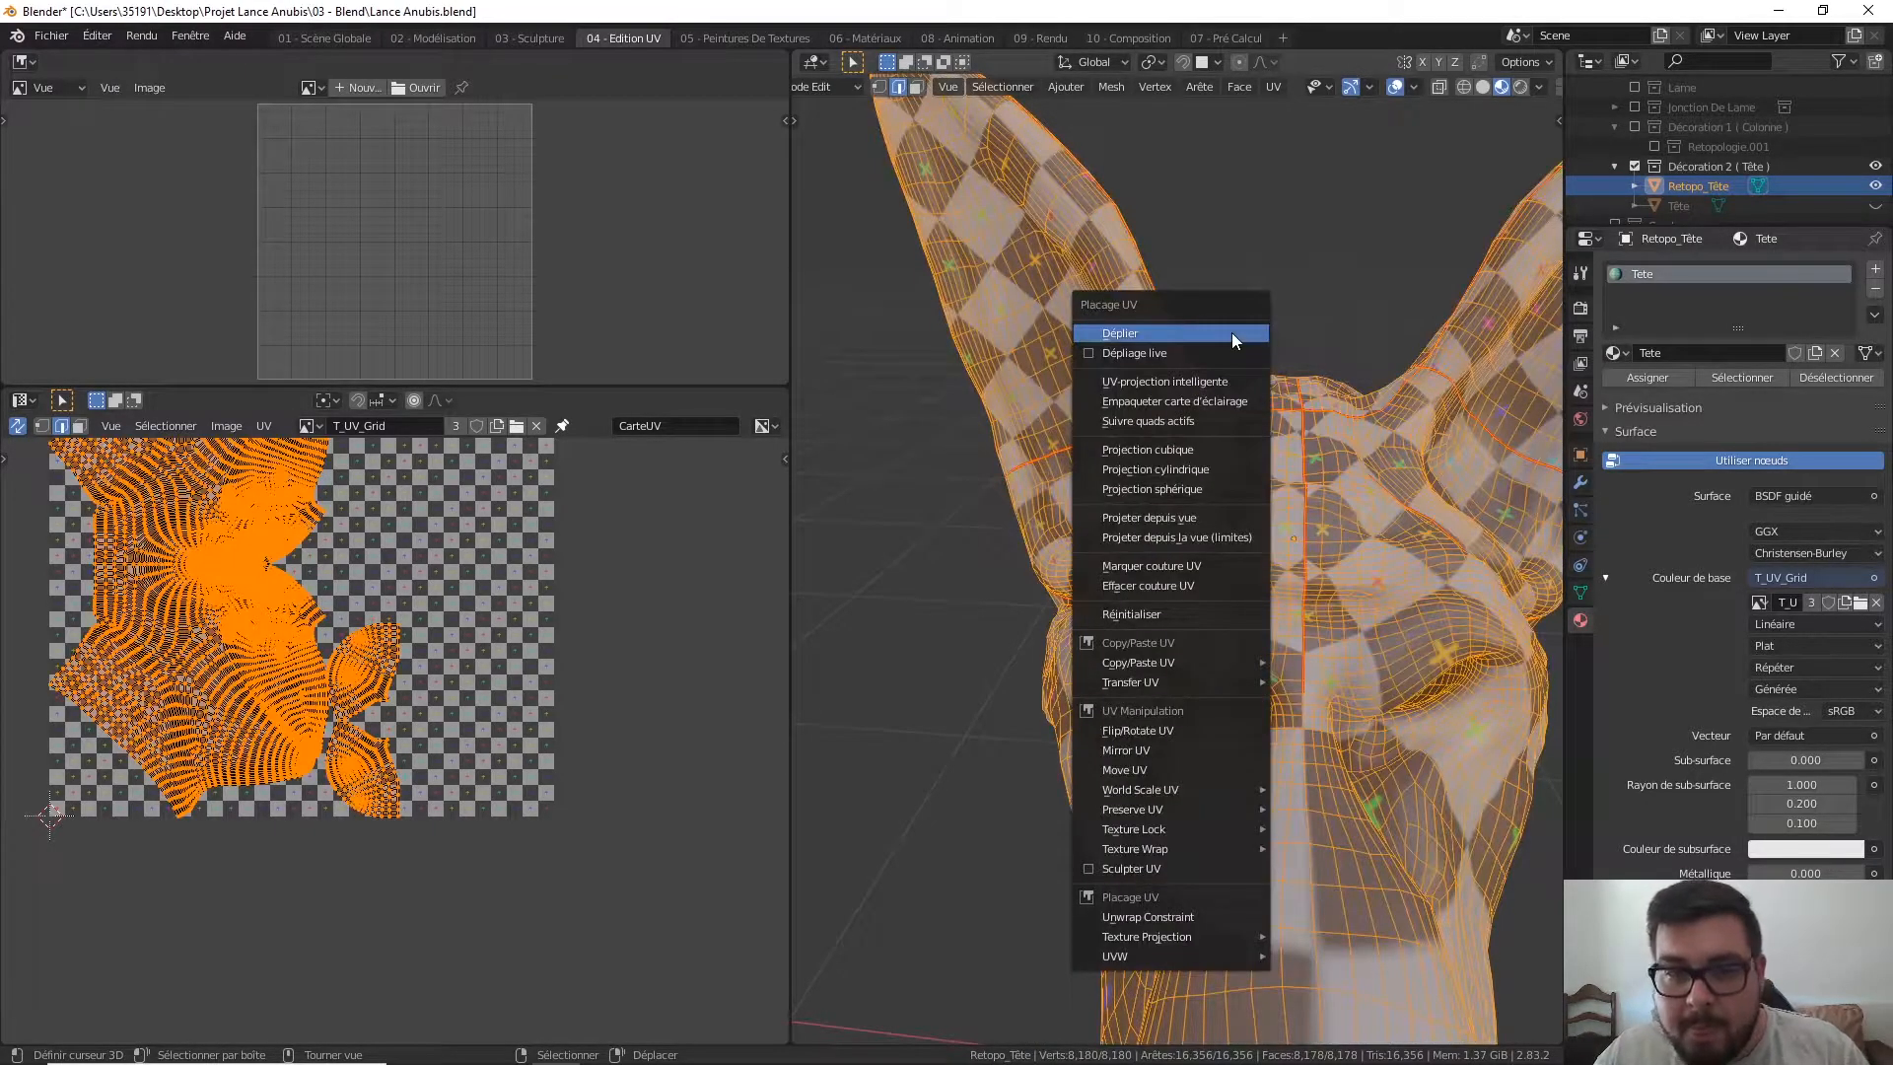
{"action": "left_click", "coordinate": [1232, 333]}
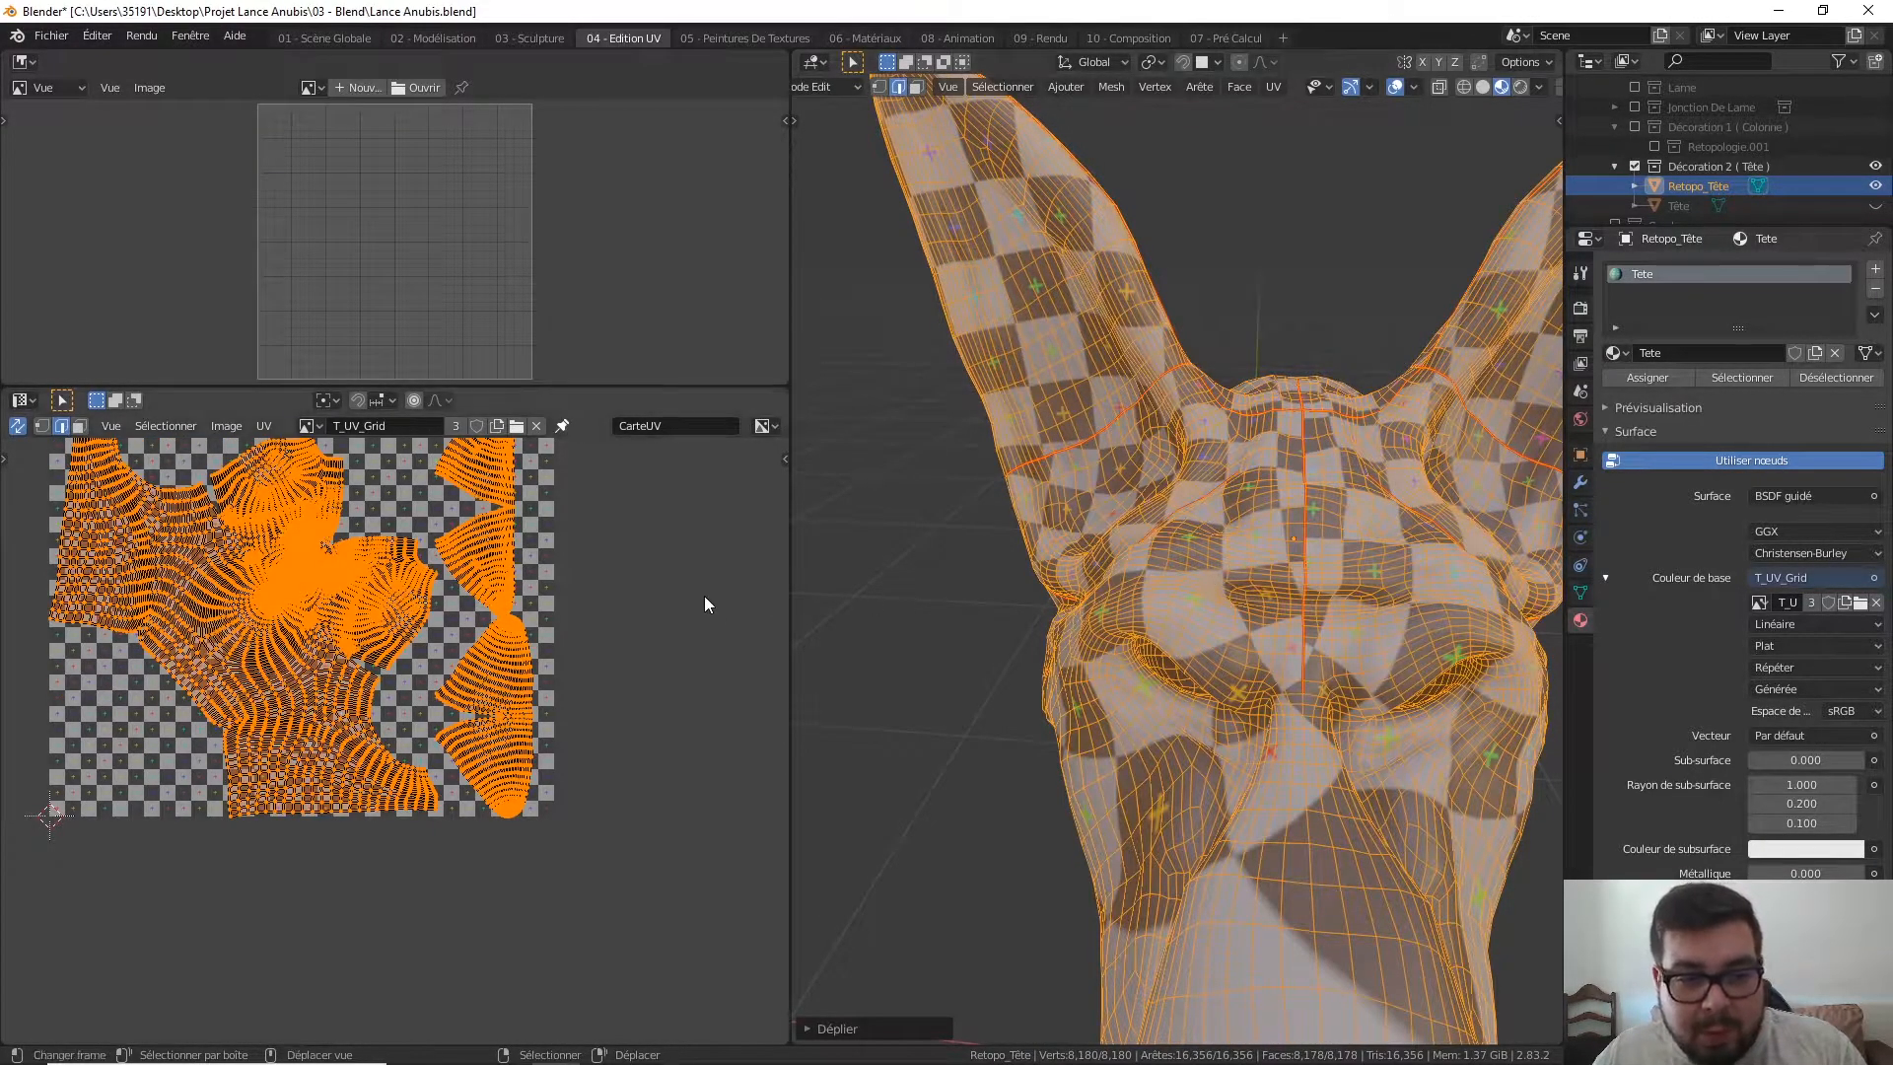
- Clear the selection and examine the checker distortion on the face and around the eye socket
{"action": "key", "text": "a"}
{"action": "left_click", "coordinate": [1173, 456]}
{"action": "scroll", "coordinate": [1173, 513], "scroll_direction": "down", "scroll_amount": 5}
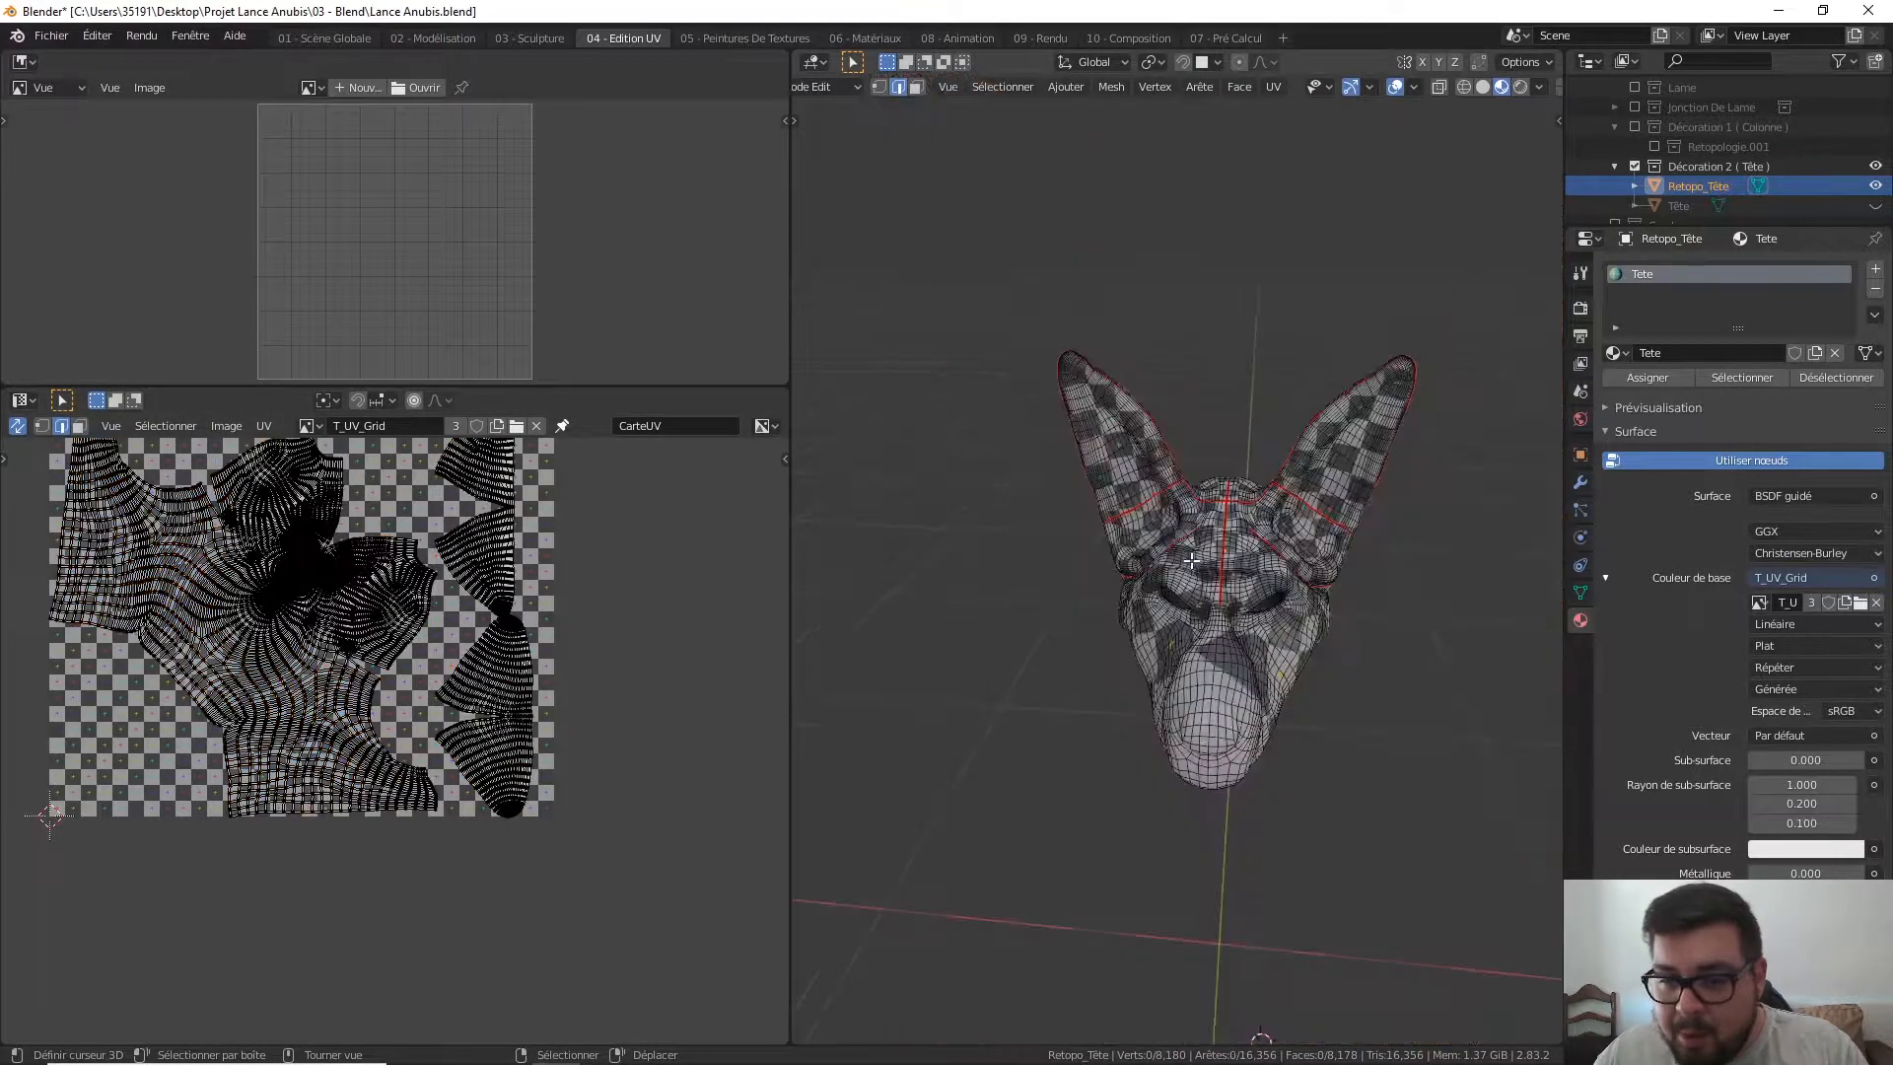
{"action": "middle_click_drag", "start_coordinate": [1173, 513], "coordinate": [1127, 625]}
{"action": "scroll", "coordinate": [1207, 562], "scroll_direction": "up", "scroll_amount": 7}
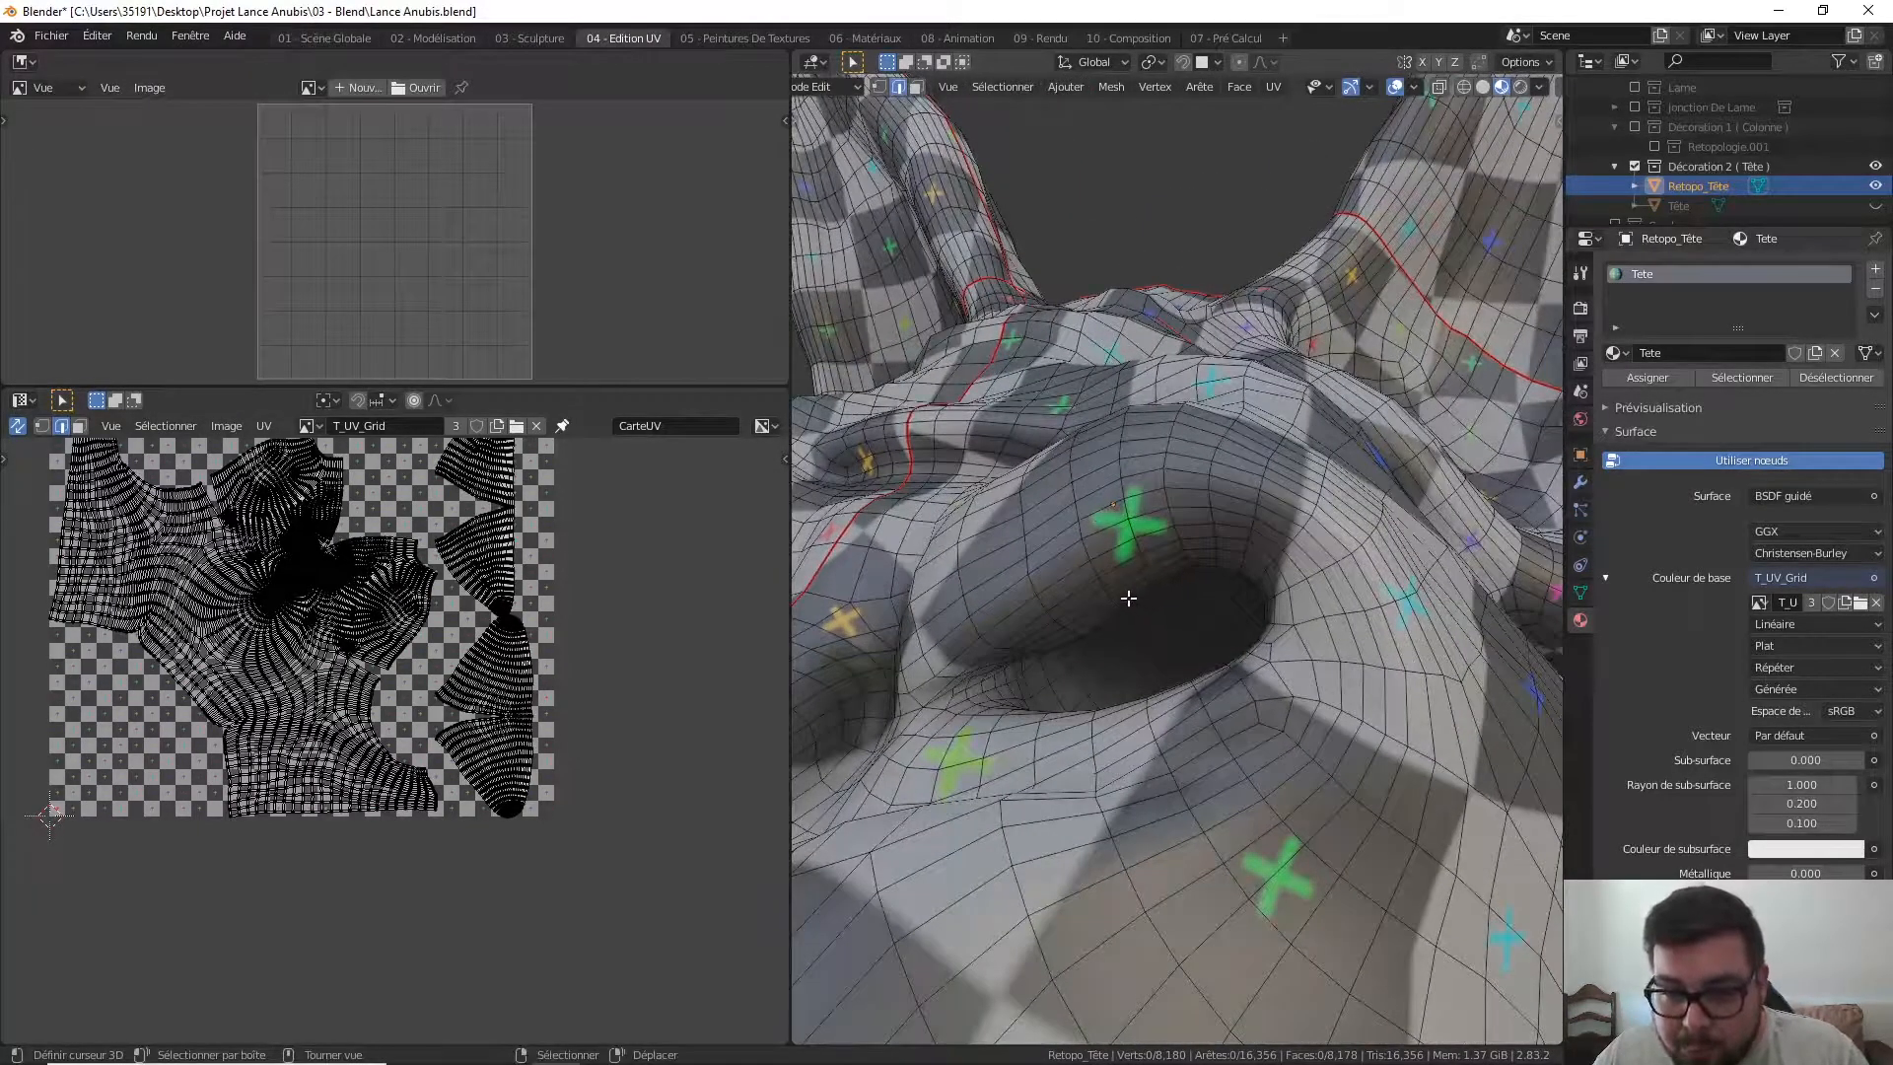
{"action": "right_click", "coordinate": [1125, 580], "text": "alt"}
{"action": "right_click", "coordinate": [1126, 579]}
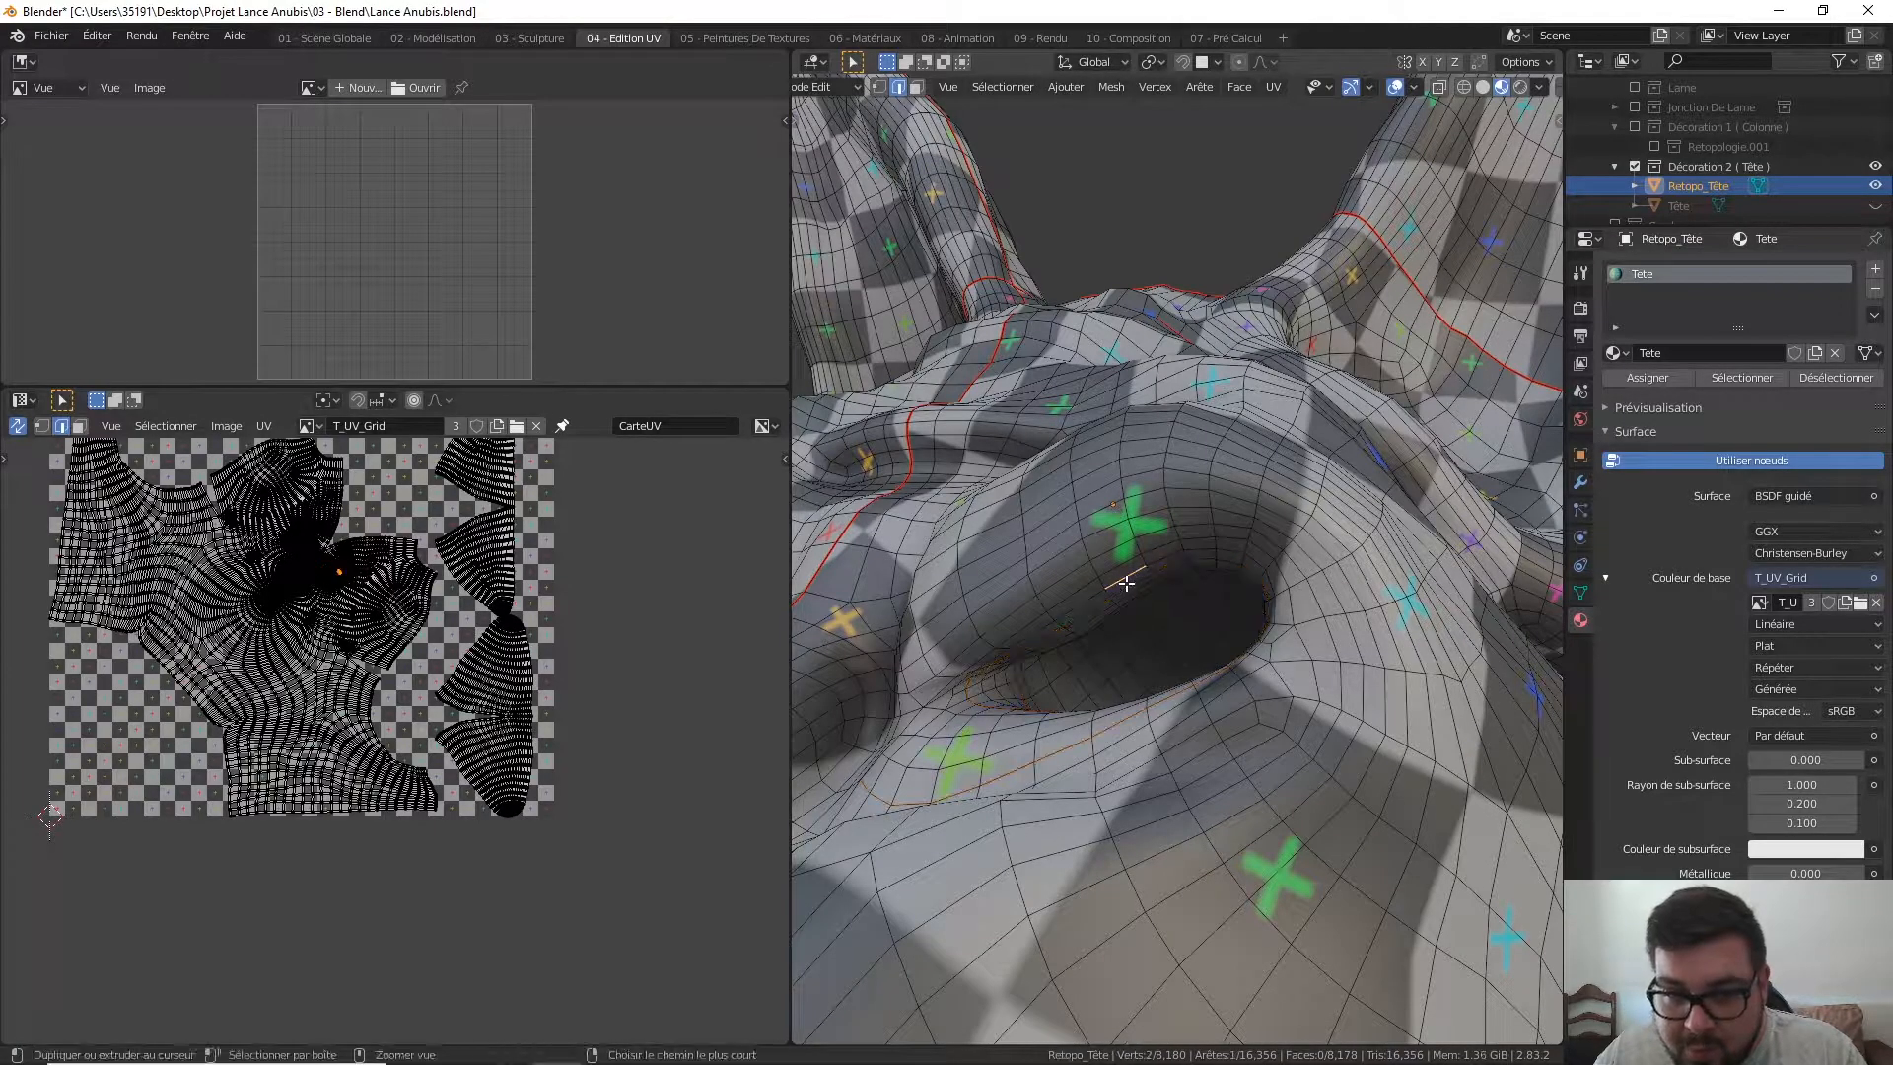
{"action": "right_click", "coordinate": [1125, 579], "text": "alt"}
{"action": "key", "text": "alt+a"}
- Mark UV seams on the closed edge loops running around the rims of both eye sockets
{"action": "middle_click_drag", "start_coordinate": [1121, 576], "coordinate": [1106, 521]}
{"action": "right_click", "coordinate": [956, 589], "text": "alt"}
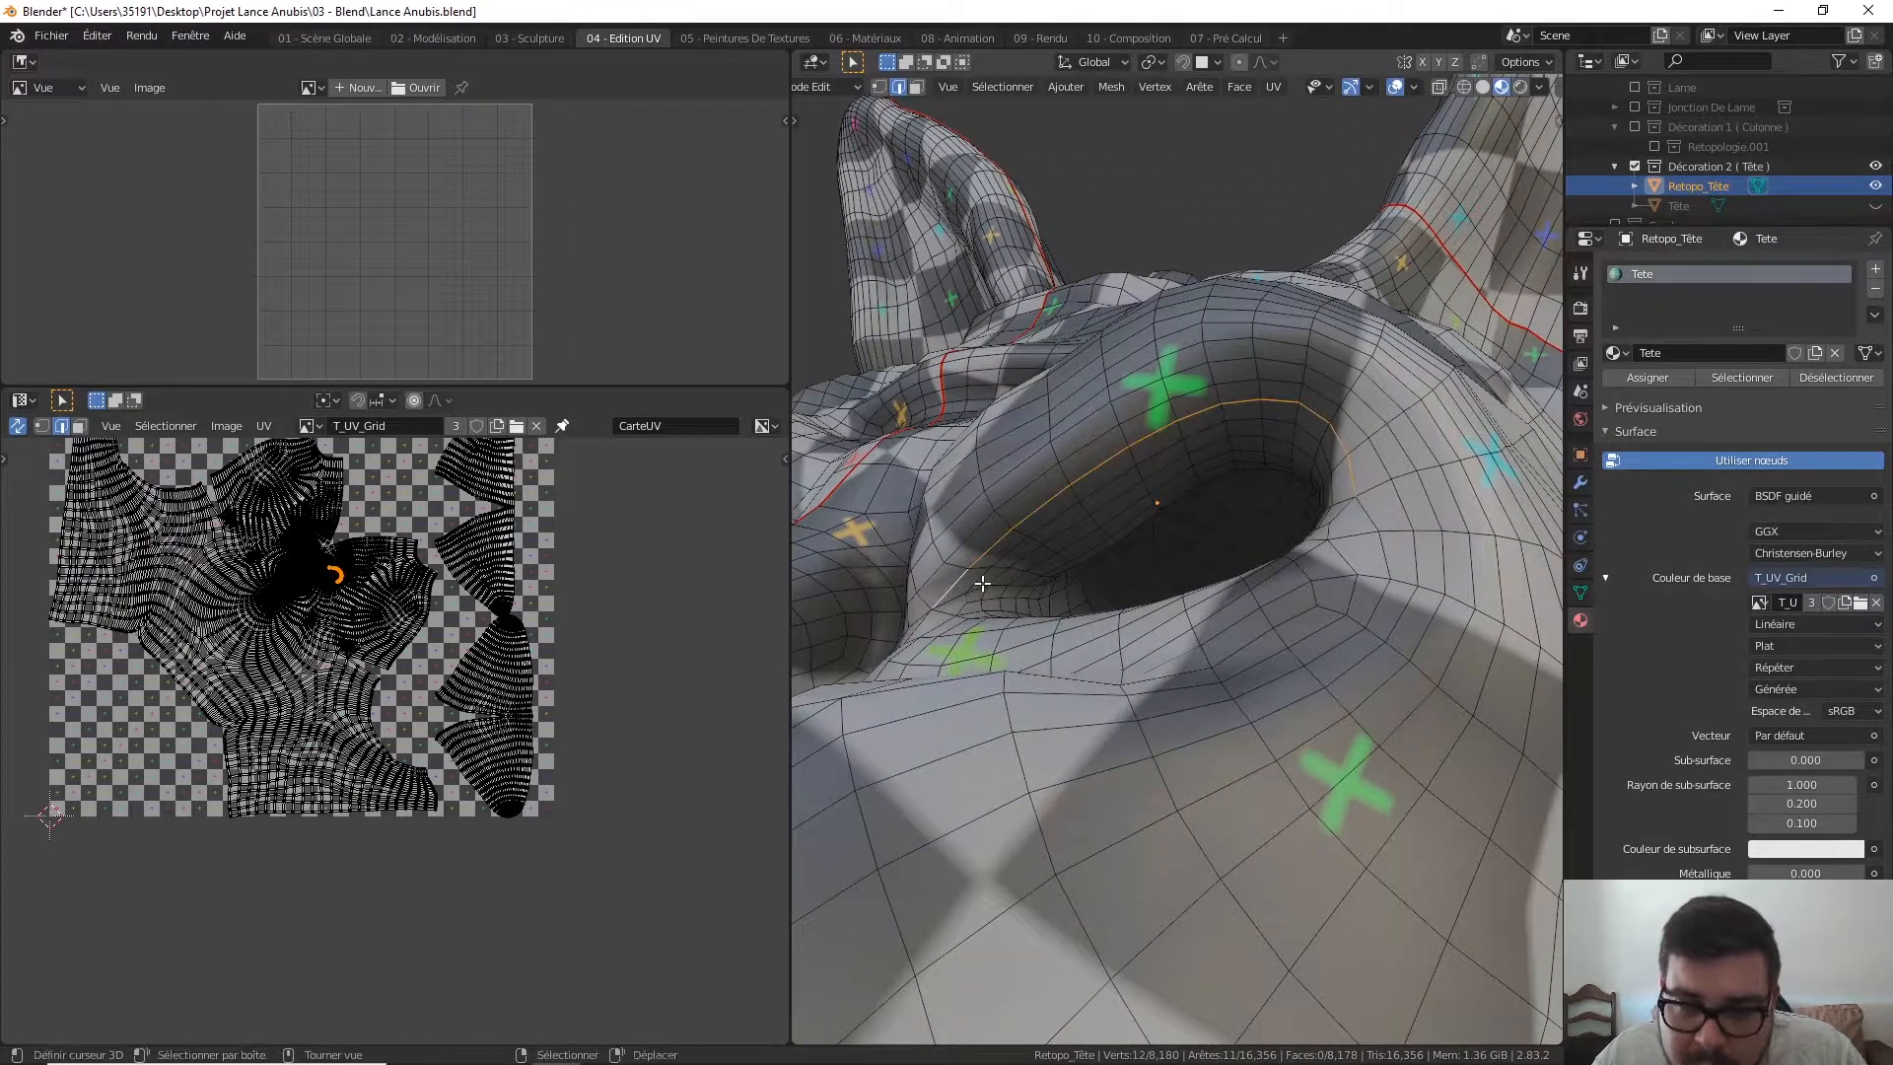
{"action": "middle_click_drag", "start_coordinate": [952, 587], "coordinate": [993, 596]}
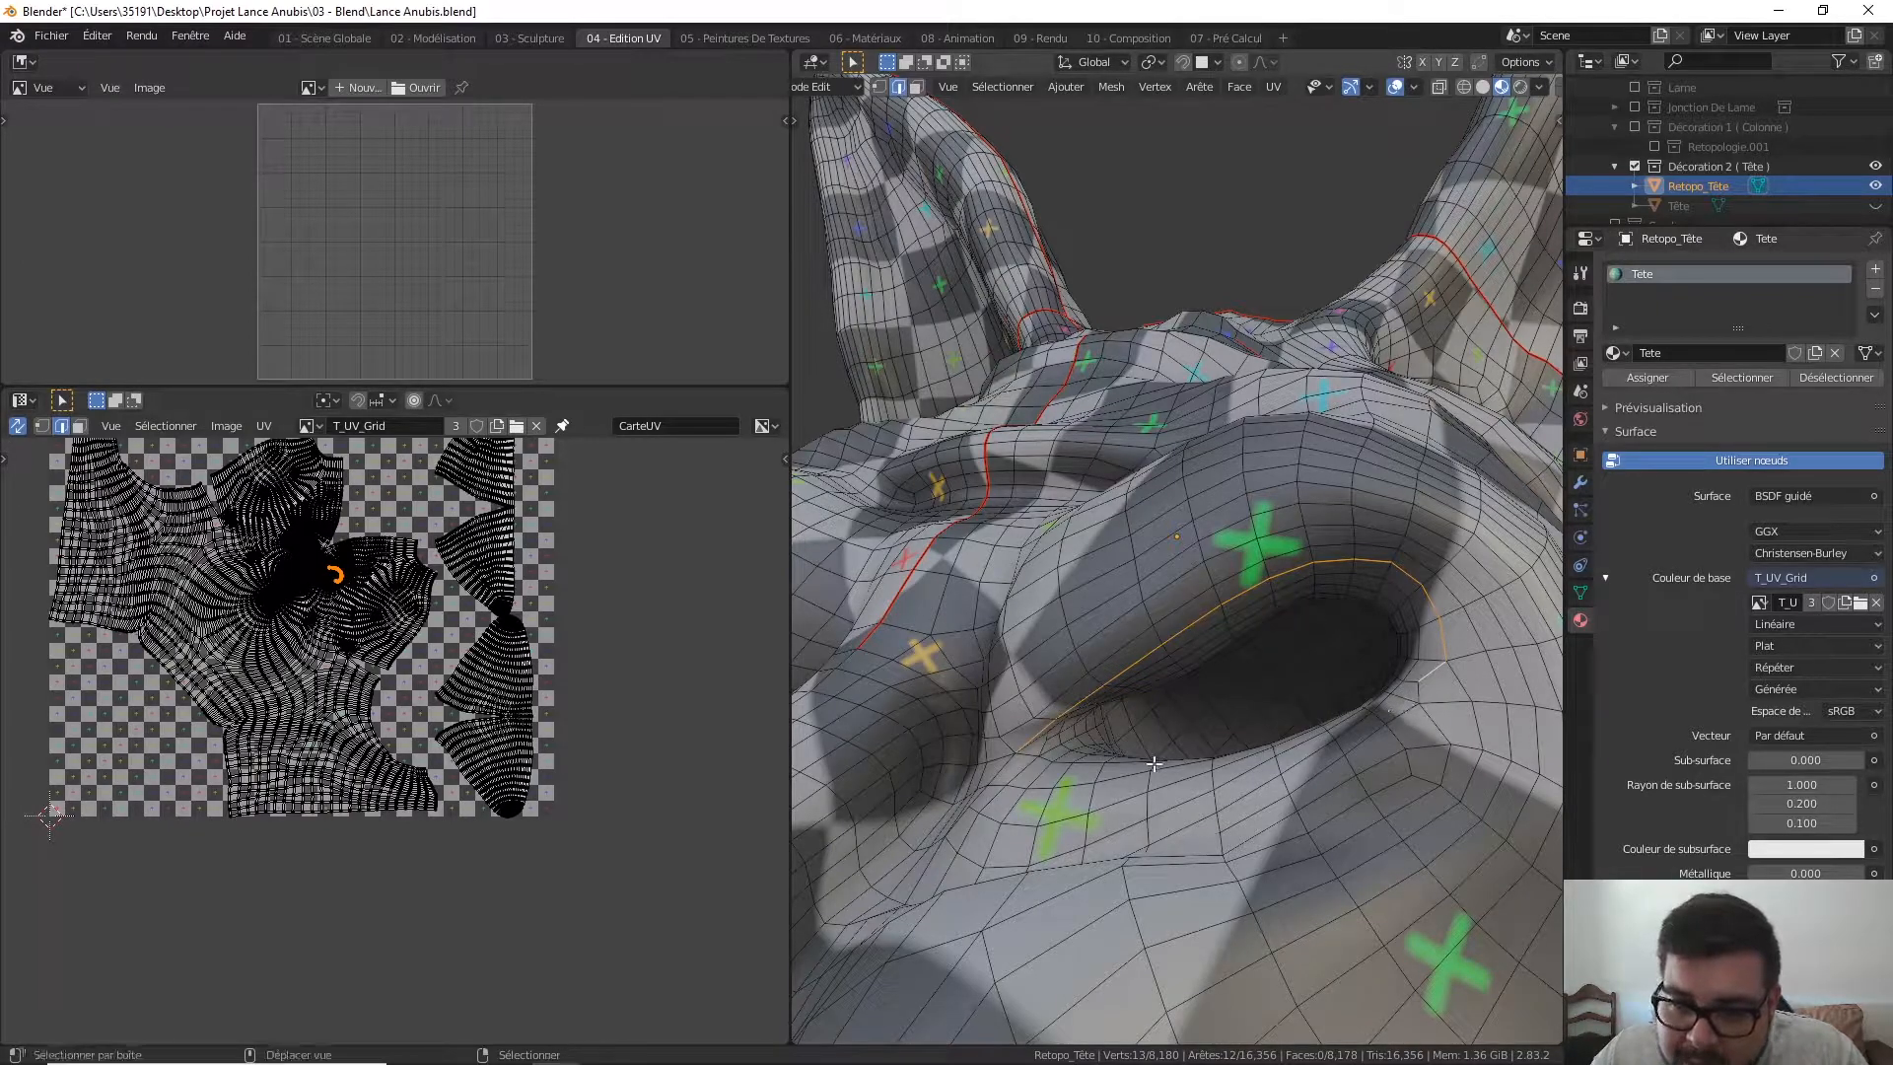
{"action": "right_click", "coordinate": [1028, 754], "text": "ctrl"}
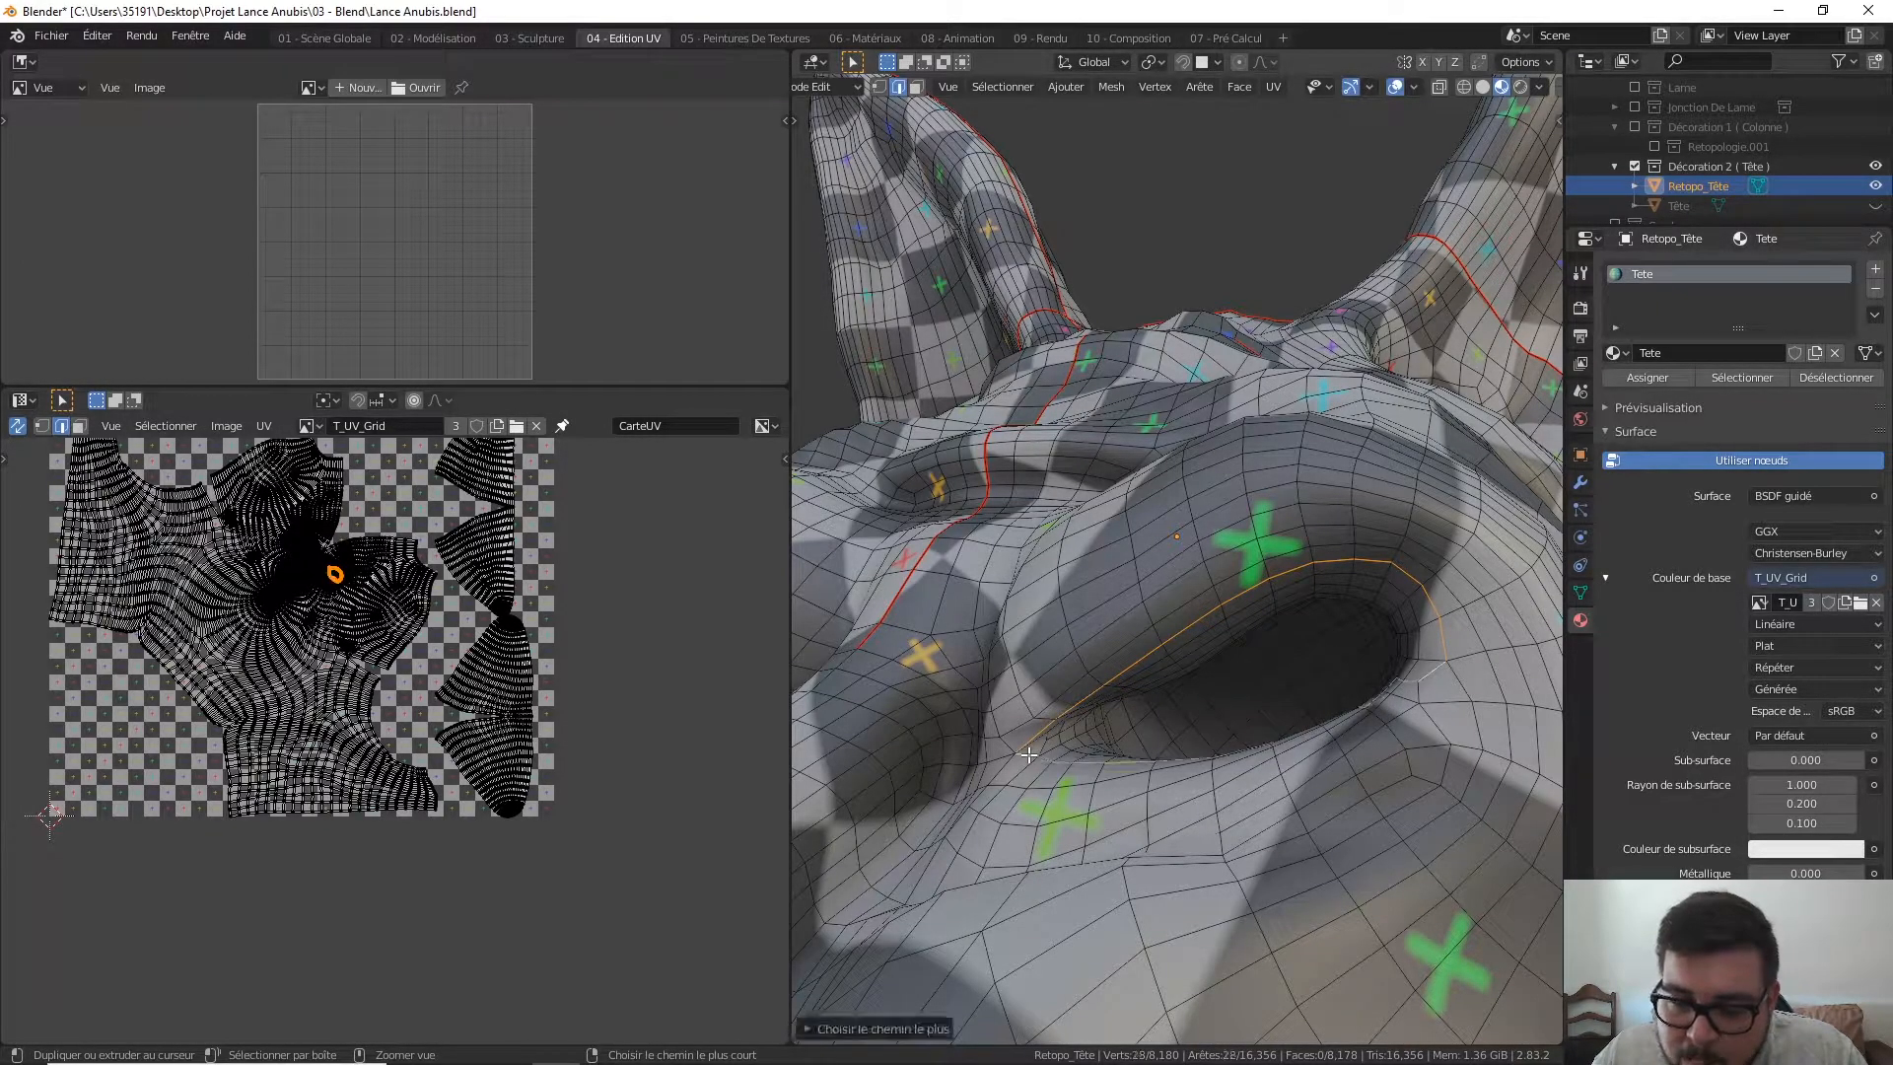
{"action": "middle_click_drag", "start_coordinate": [1029, 754], "coordinate": [1076, 567]}
{"action": "right_click", "coordinate": [1023, 528], "text": "ctrl"}
{"action": "key", "text": "ctrl+z"}
{"action": "right_click", "coordinate": [1023, 516], "text": "alt+shift"}
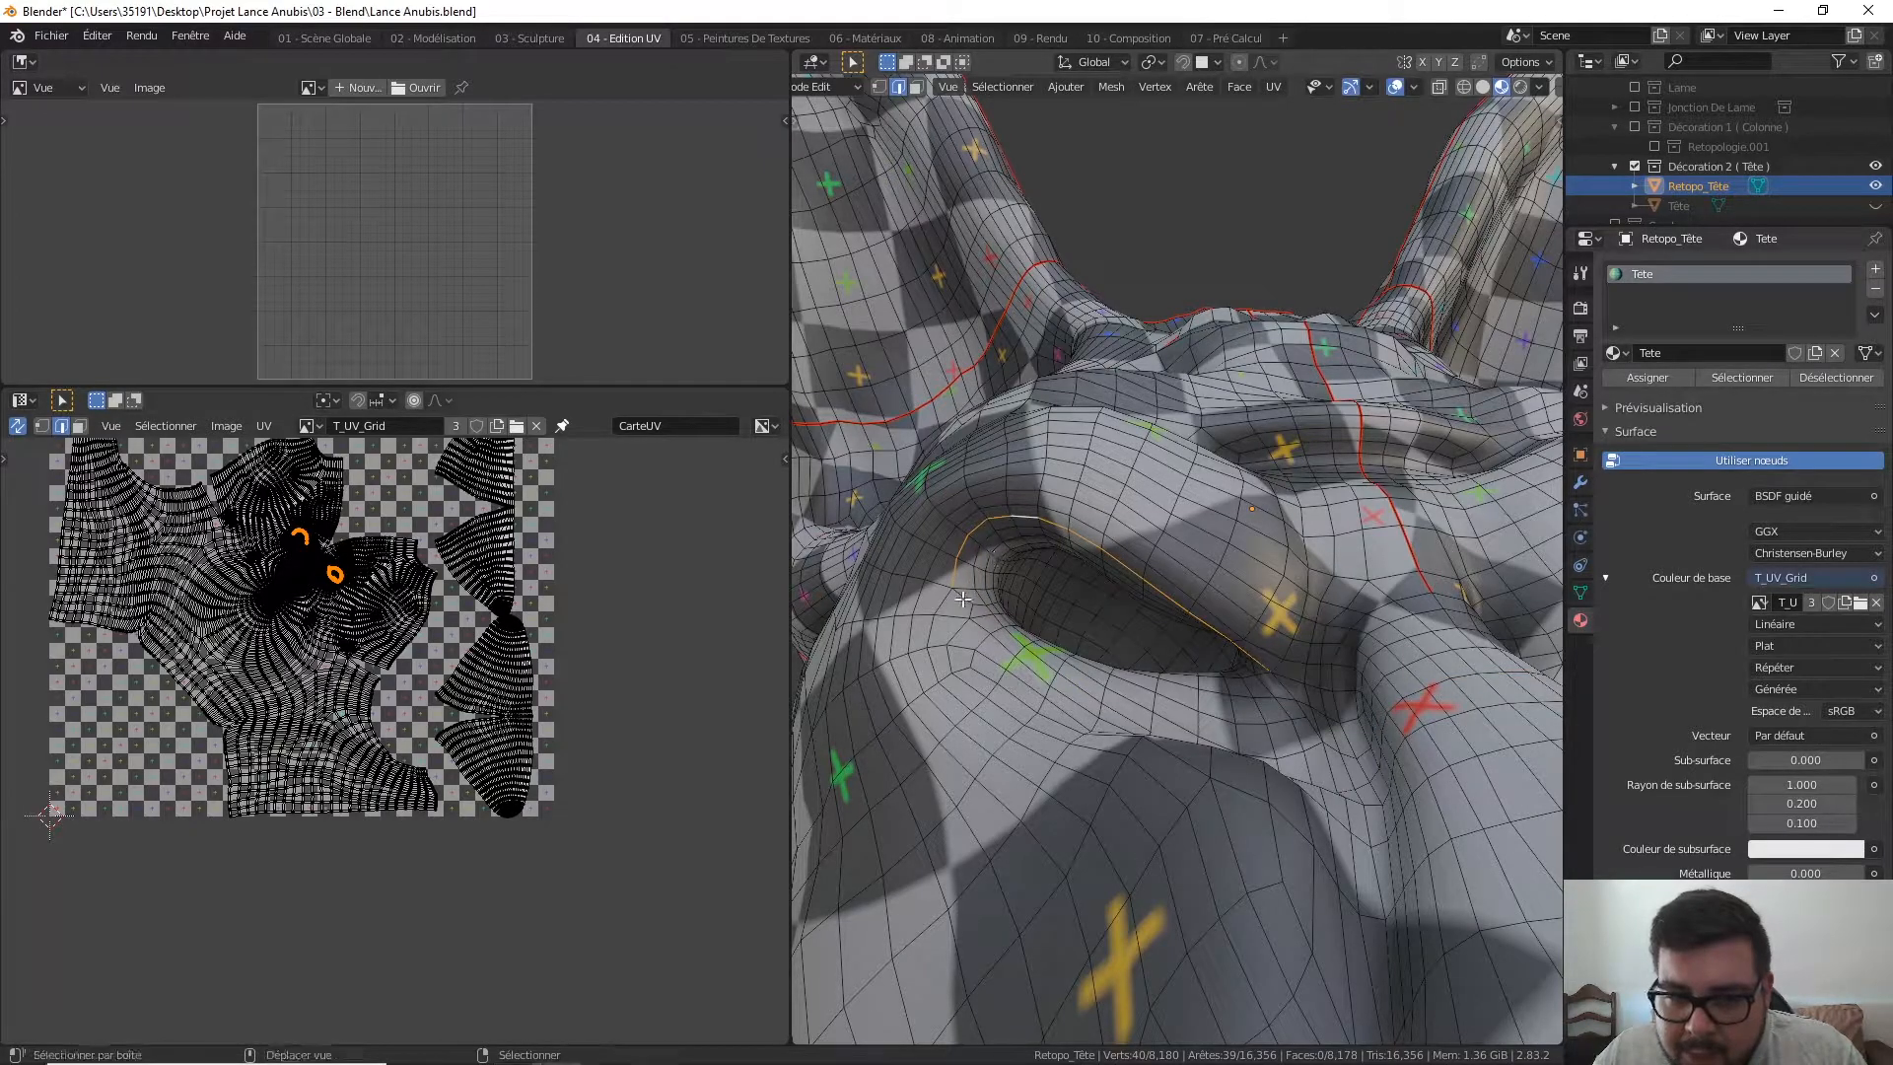
{"action": "right_click", "coordinate": [1265, 674], "text": "ctrl"}
{"action": "key", "text": "ctrl+e"}
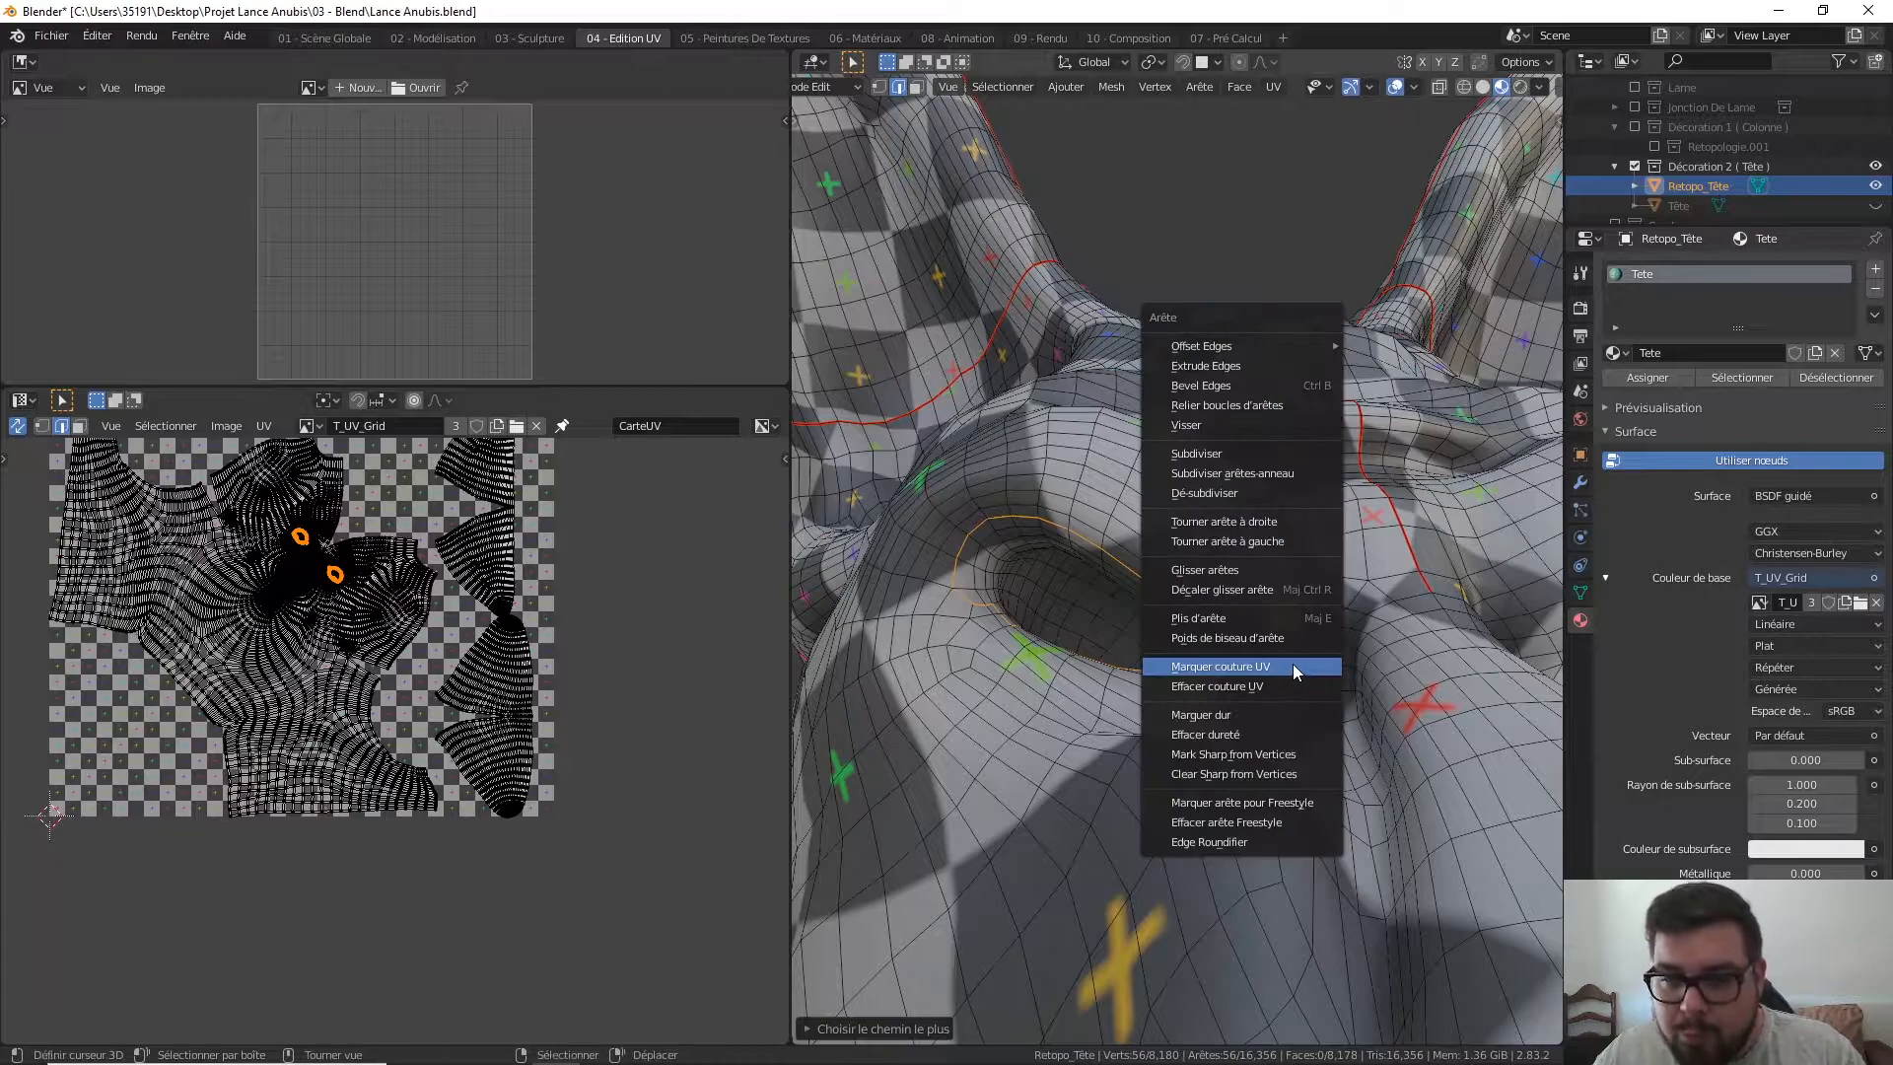
{"action": "left_click", "coordinate": [1299, 669]}
- Select the entire head mesh, unwrap it with Déplier to apply the eye seams, and clear the selection
{"action": "scroll", "coordinate": [1302, 660], "scroll_direction": "down", "scroll_amount": 2}
{"action": "key", "text": "a"}
{"action": "left_click", "coordinate": [1274, 548]}
{"action": "key", "text": "a"}
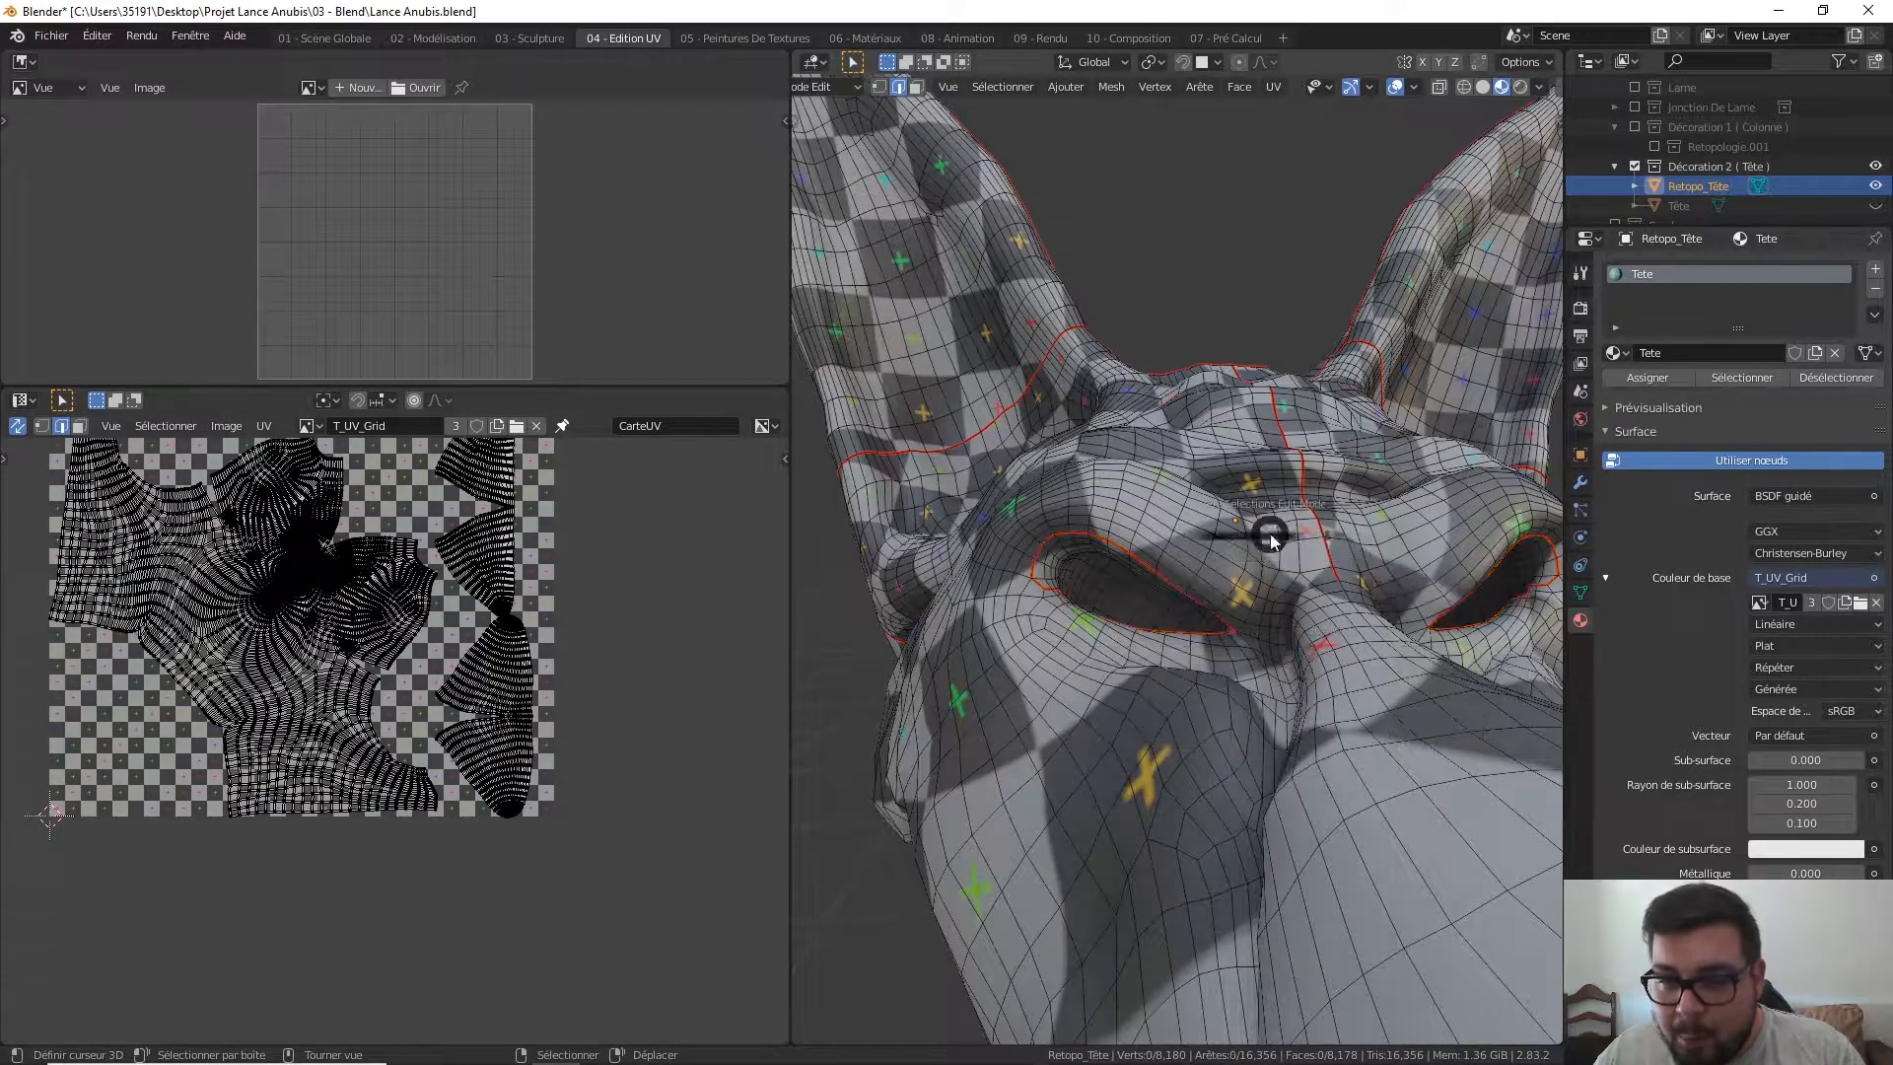
{"action": "left_click", "coordinate": [1258, 418]}
{"action": "key", "text": "u"}
{"action": "left_click", "coordinate": [1254, 411]}
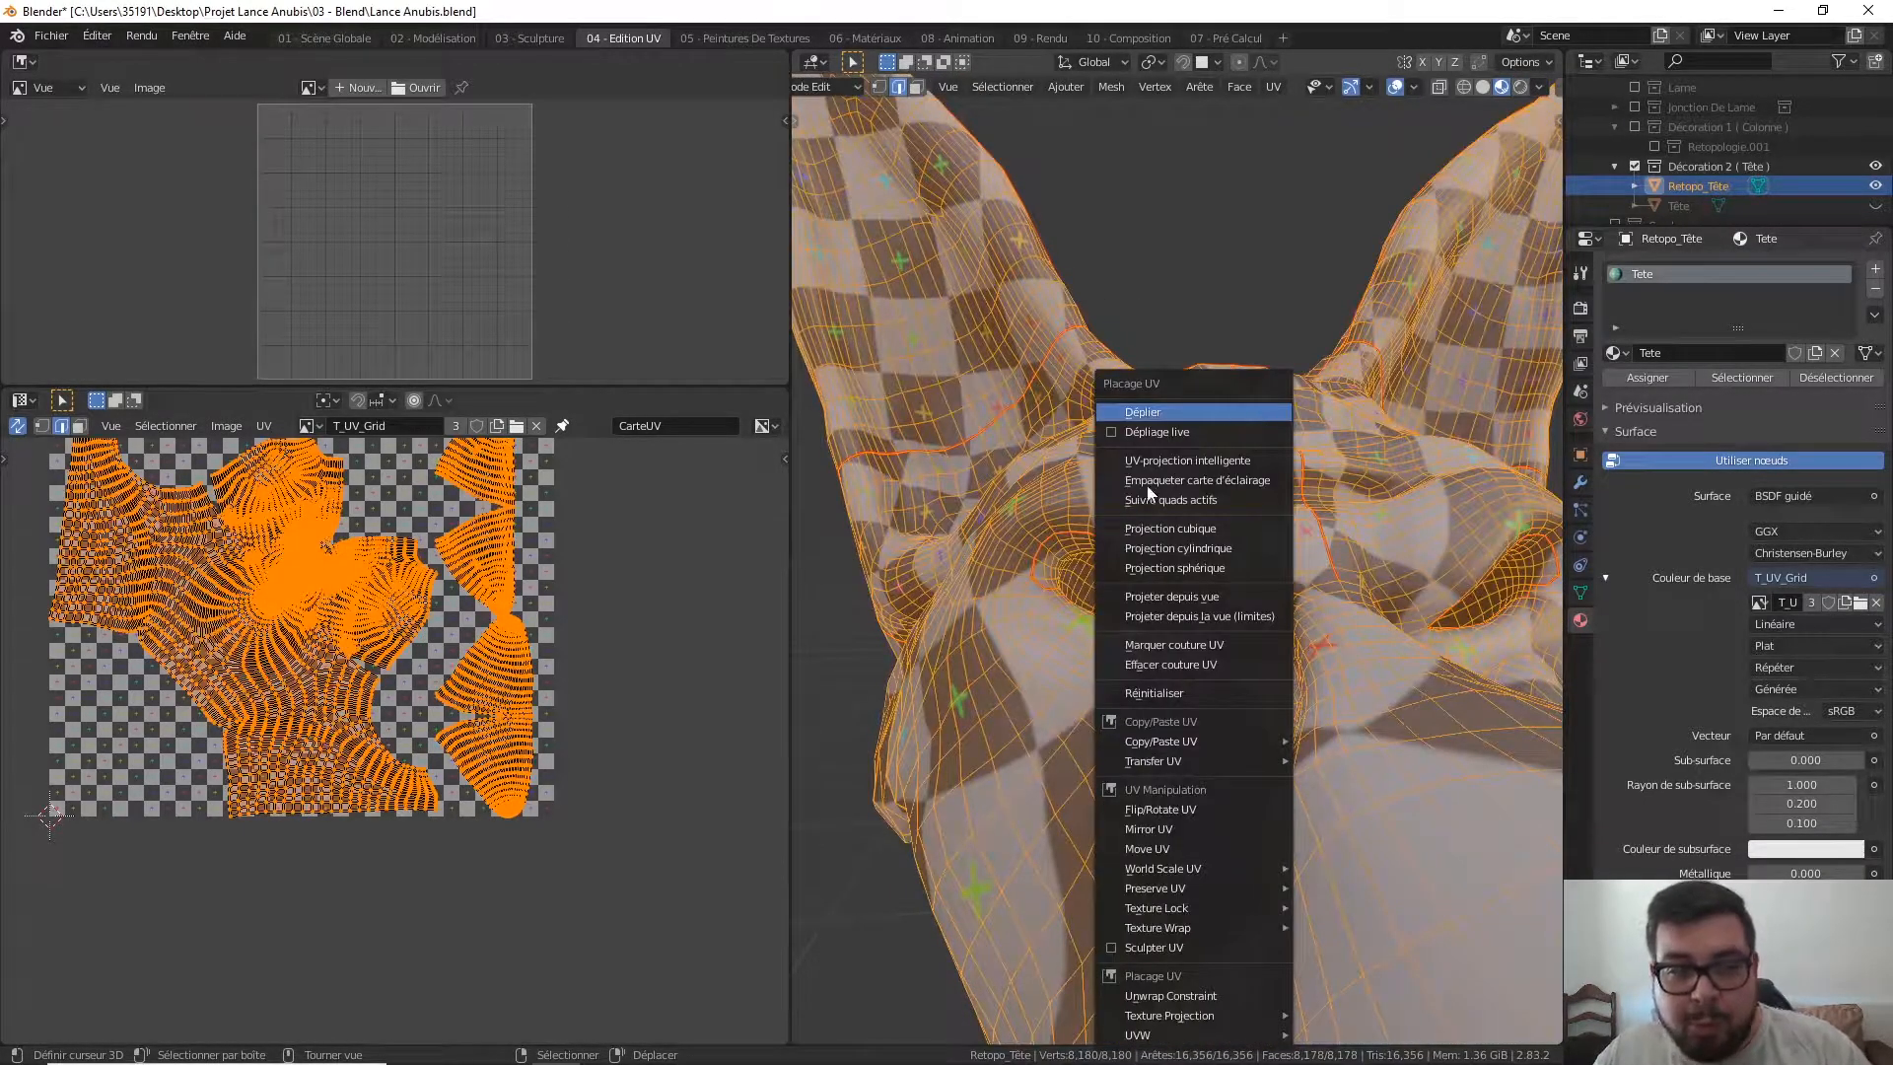
{"action": "scroll", "coordinate": [574, 629], "scroll_direction": "down", "scroll_amount": 2}
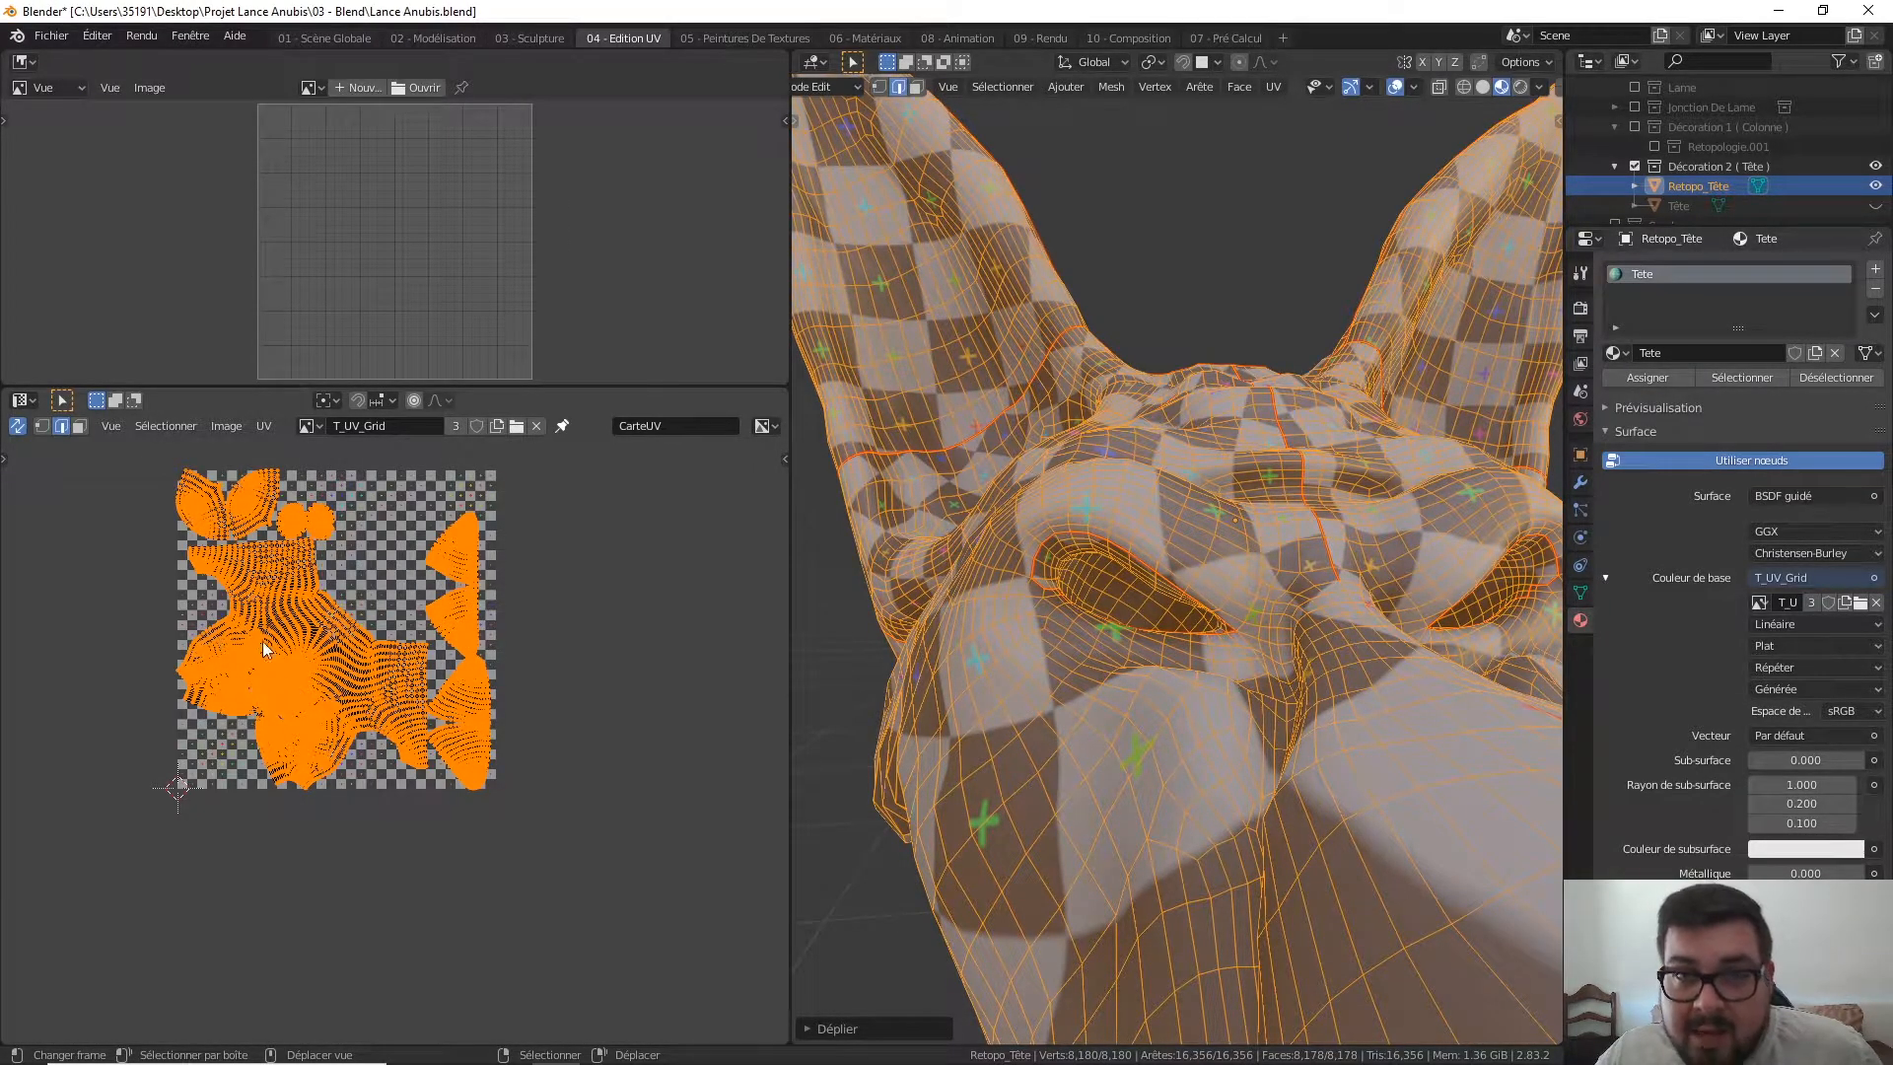
{"action": "scroll", "coordinate": [970, 691], "scroll_direction": "down", "scroll_amount": 5}
{"action": "key", "text": "a"}
{"action": "left_click", "coordinate": [1142, 539]}
- Mark a UV seam on the long oval edge loop on the underside of the head, beneath the snout
{"action": "middle_click_drag", "start_coordinate": [1183, 619], "coordinate": [1172, 526]}
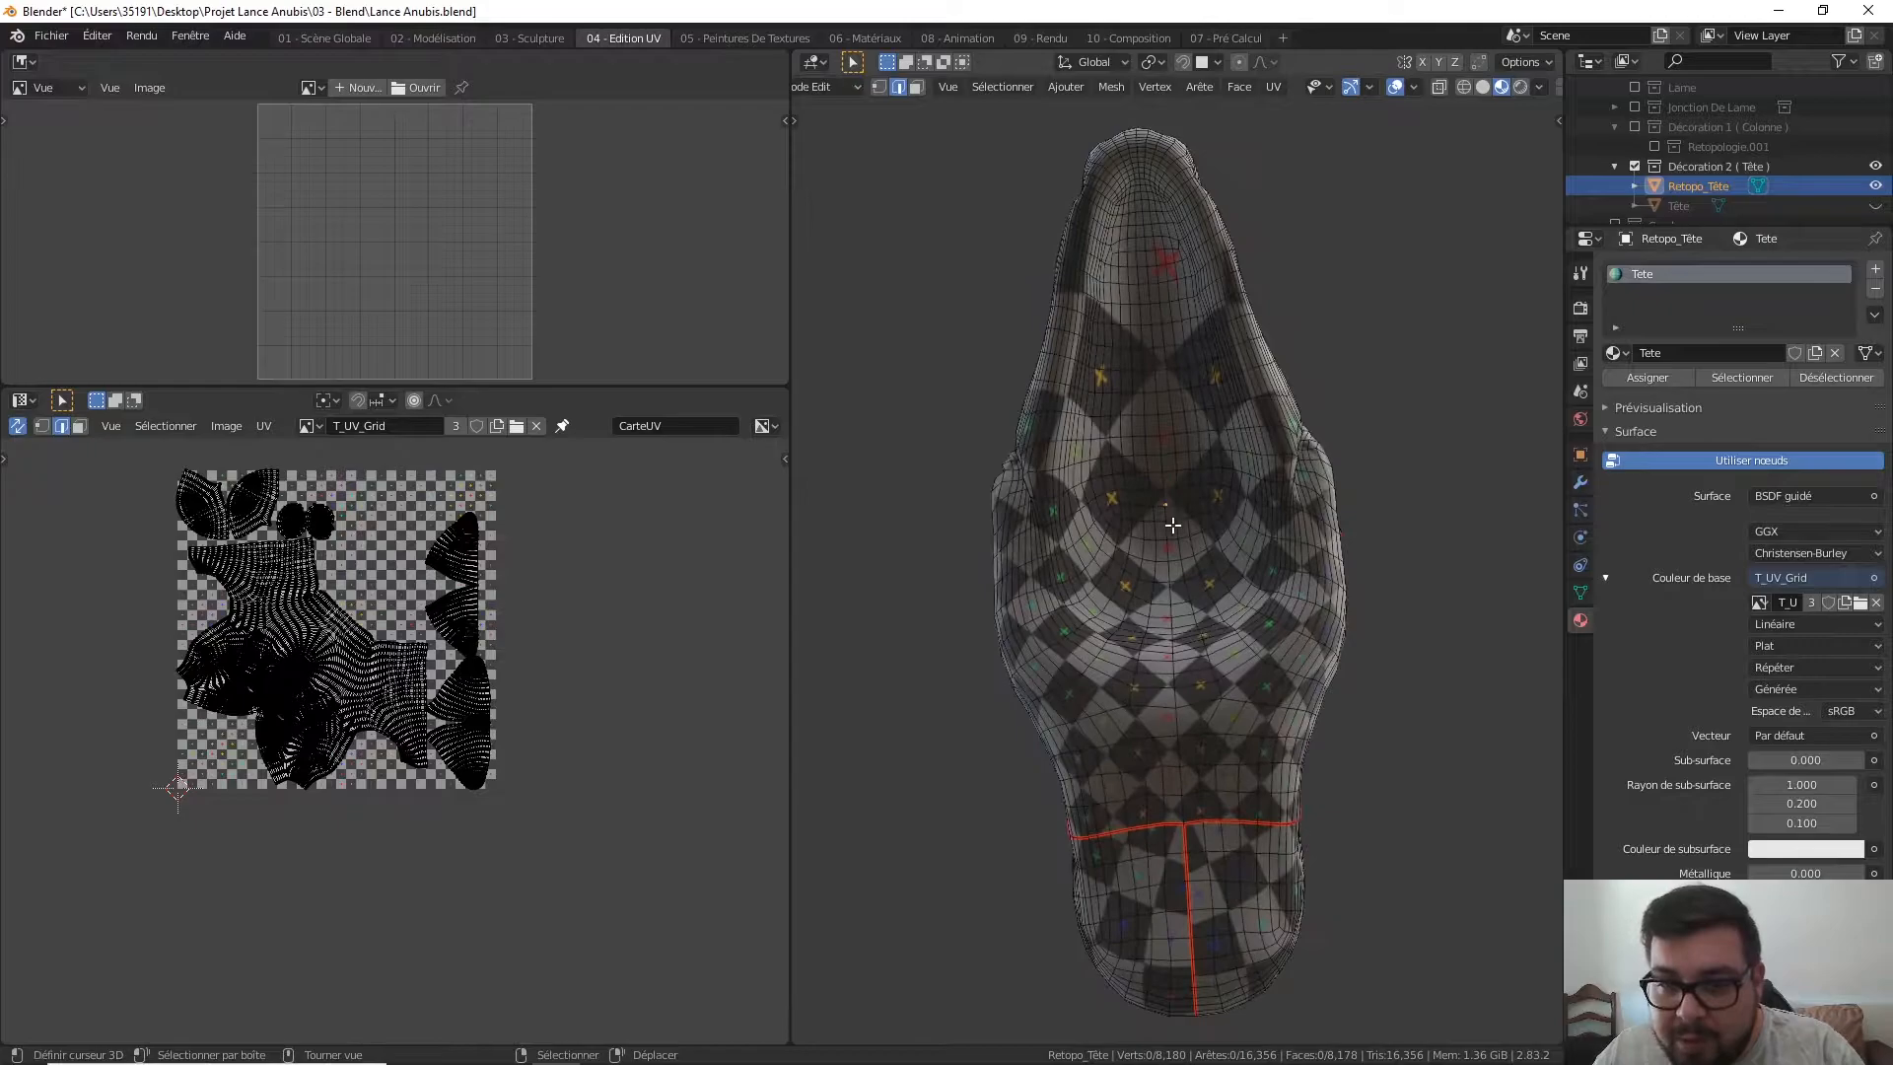
{"action": "scroll", "coordinate": [1172, 525], "scroll_direction": "up", "scroll_amount": 2}
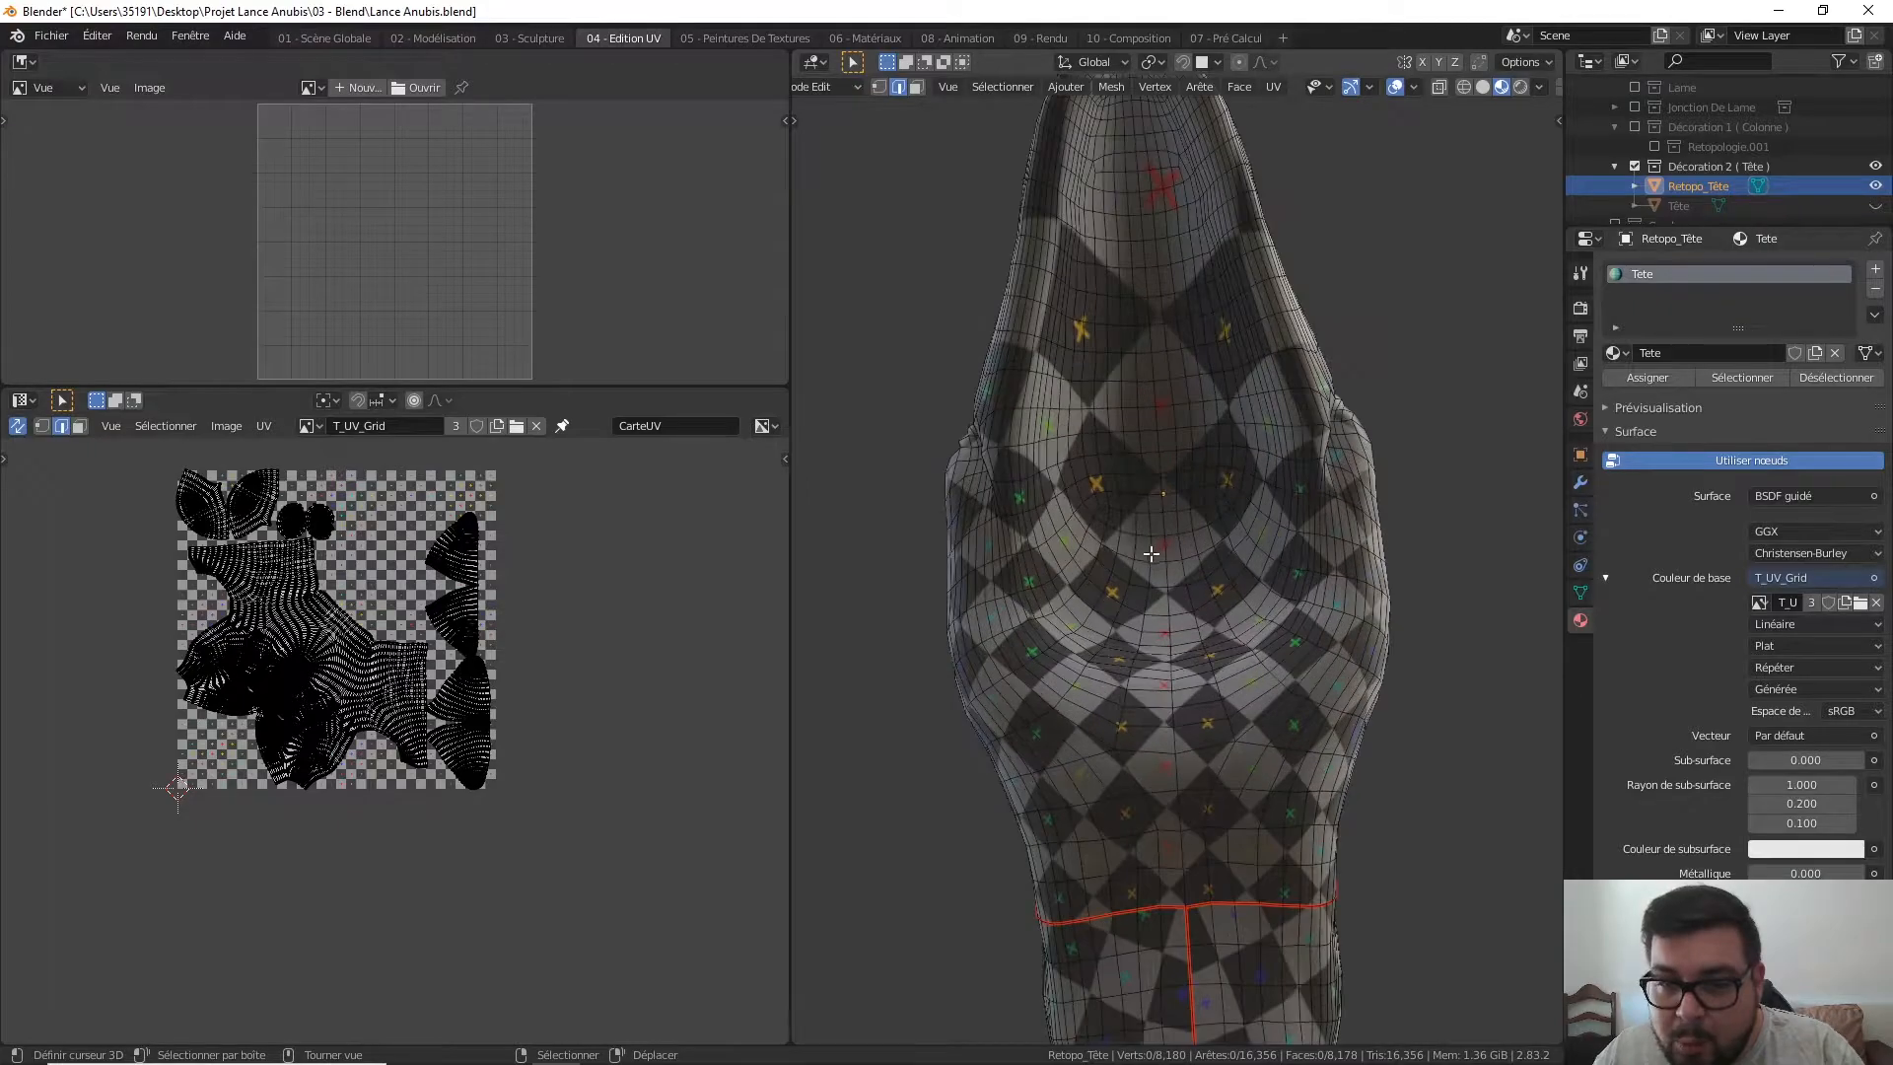
{"action": "left_click", "coordinate": [1152, 632], "text": "alt"}
{"action": "middle_click_drag", "start_coordinate": [1153, 485], "coordinate": [1156, 548]}
{"action": "key", "text": "ctrl+e"}
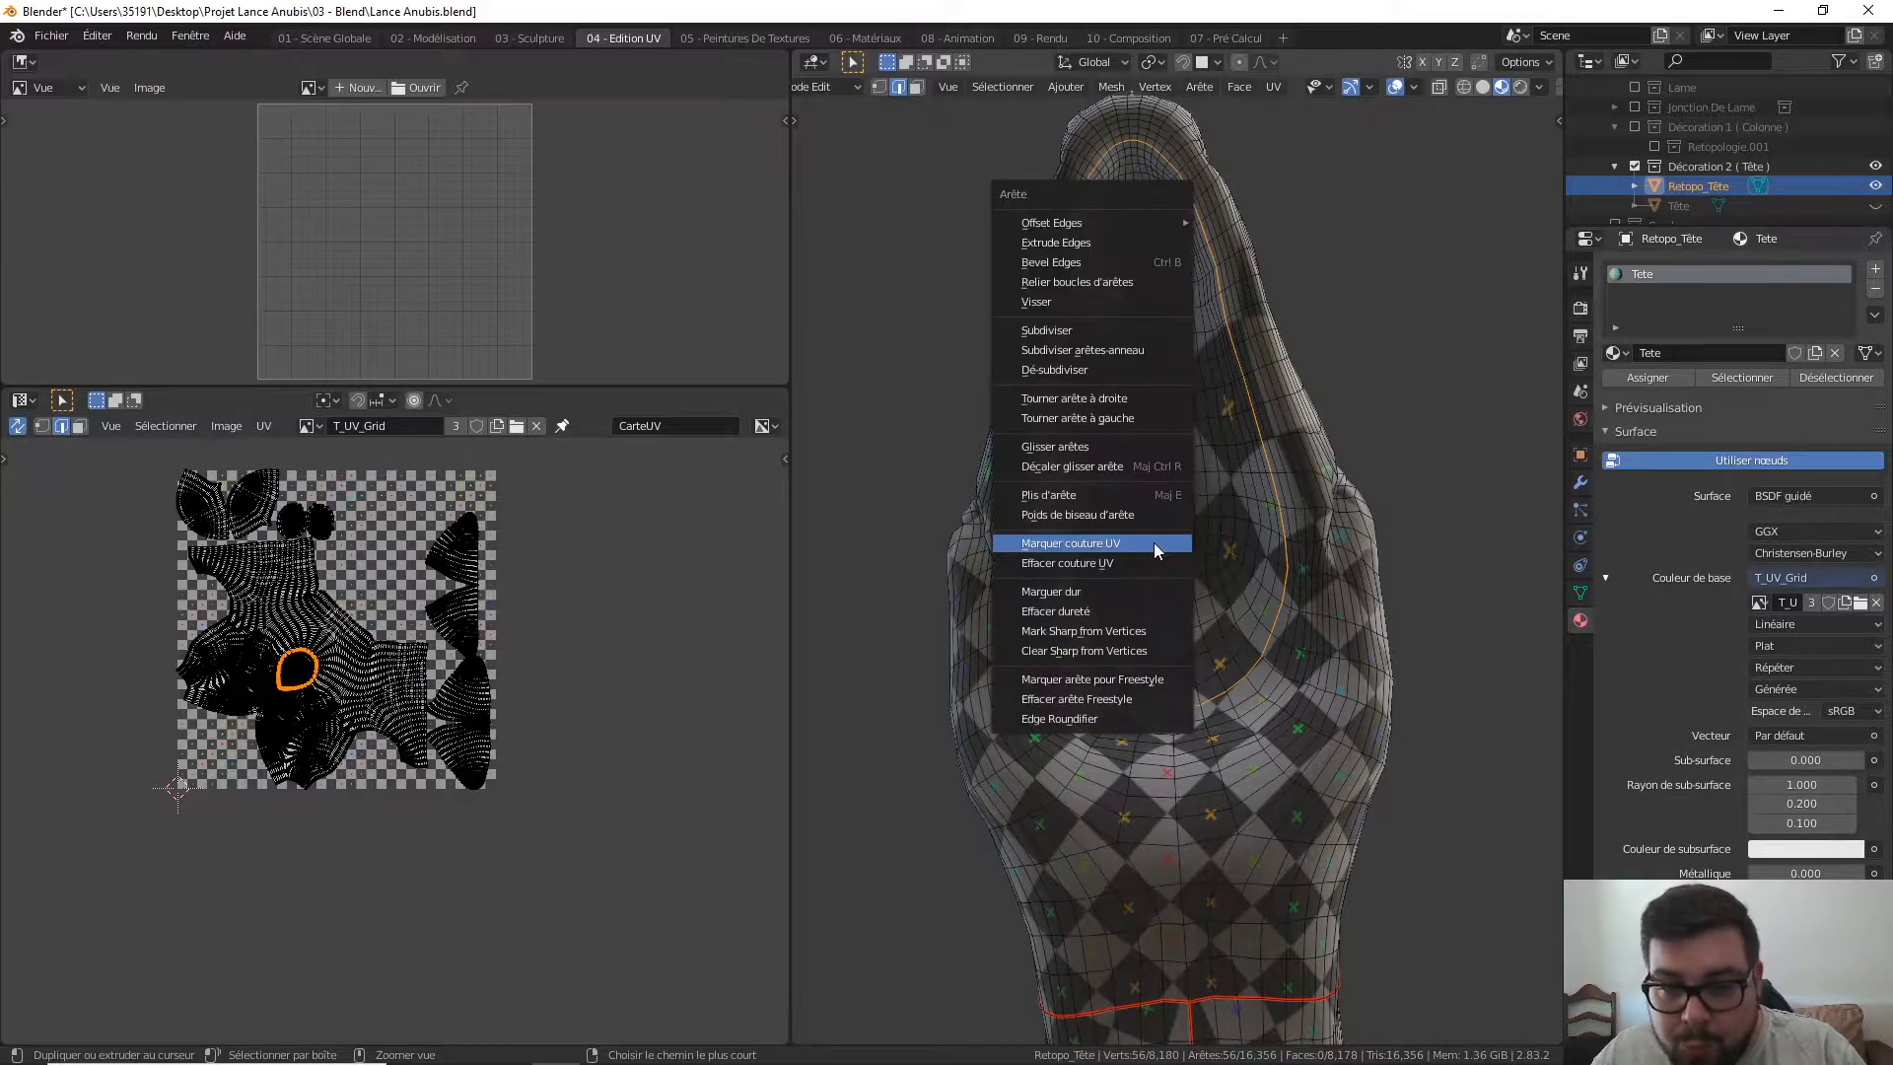
{"action": "left_click", "coordinate": [1139, 545]}
{"action": "key", "text": "a"}
{"action": "left_click", "coordinate": [1148, 465]}
- Mark UV seams up the middle of the chin from the underside loop and along both lower sides of the nose
{"action": "middle_click_drag", "start_coordinate": [1166, 385], "coordinate": [1216, 650]}
{"action": "right_click", "coordinate": [1157, 414]}
{"action": "left_click", "coordinate": [1220, 644], "text": "ctrl"}
{"action": "scroll", "coordinate": [1205, 662], "scroll_direction": "up", "scroll_amount": 3}
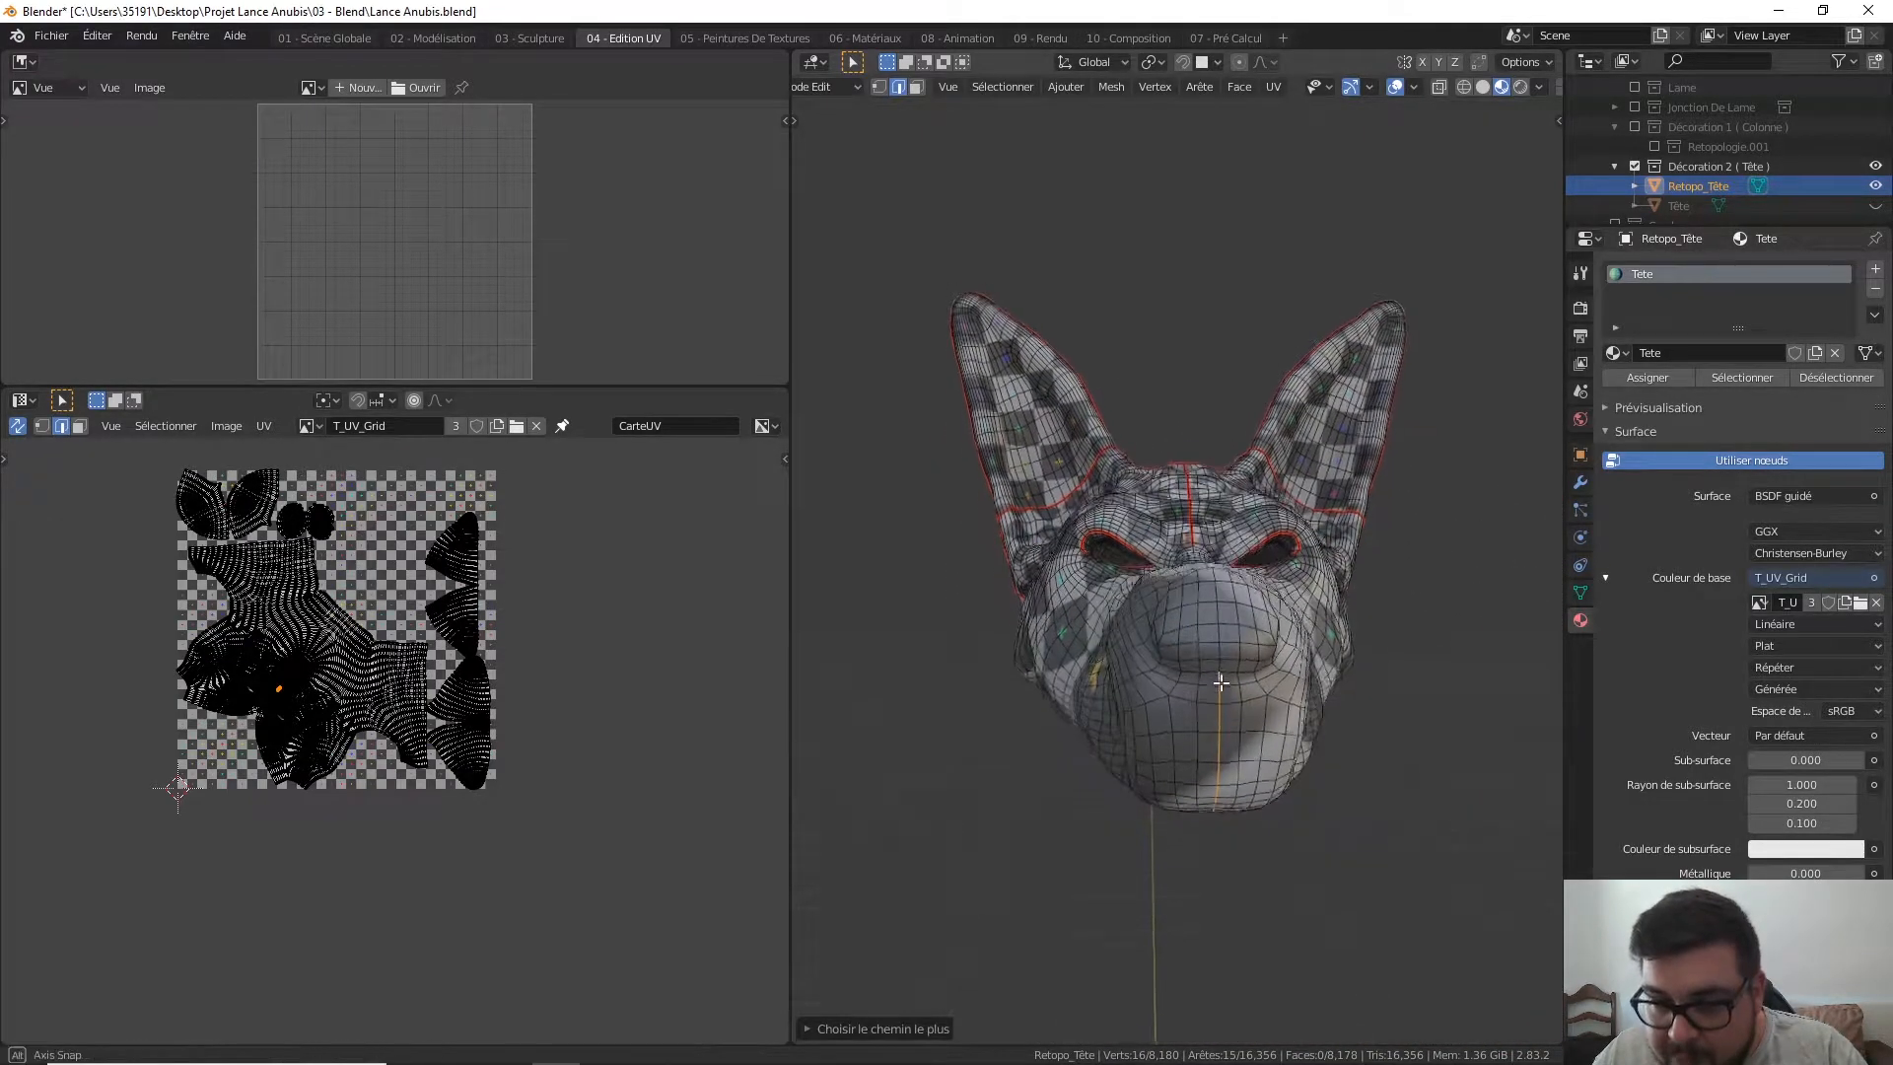
{"action": "middle_click_drag", "start_coordinate": [1200, 668], "coordinate": [1250, 724]}
{"action": "right_click", "coordinate": [1178, 680], "text": "ctrl"}
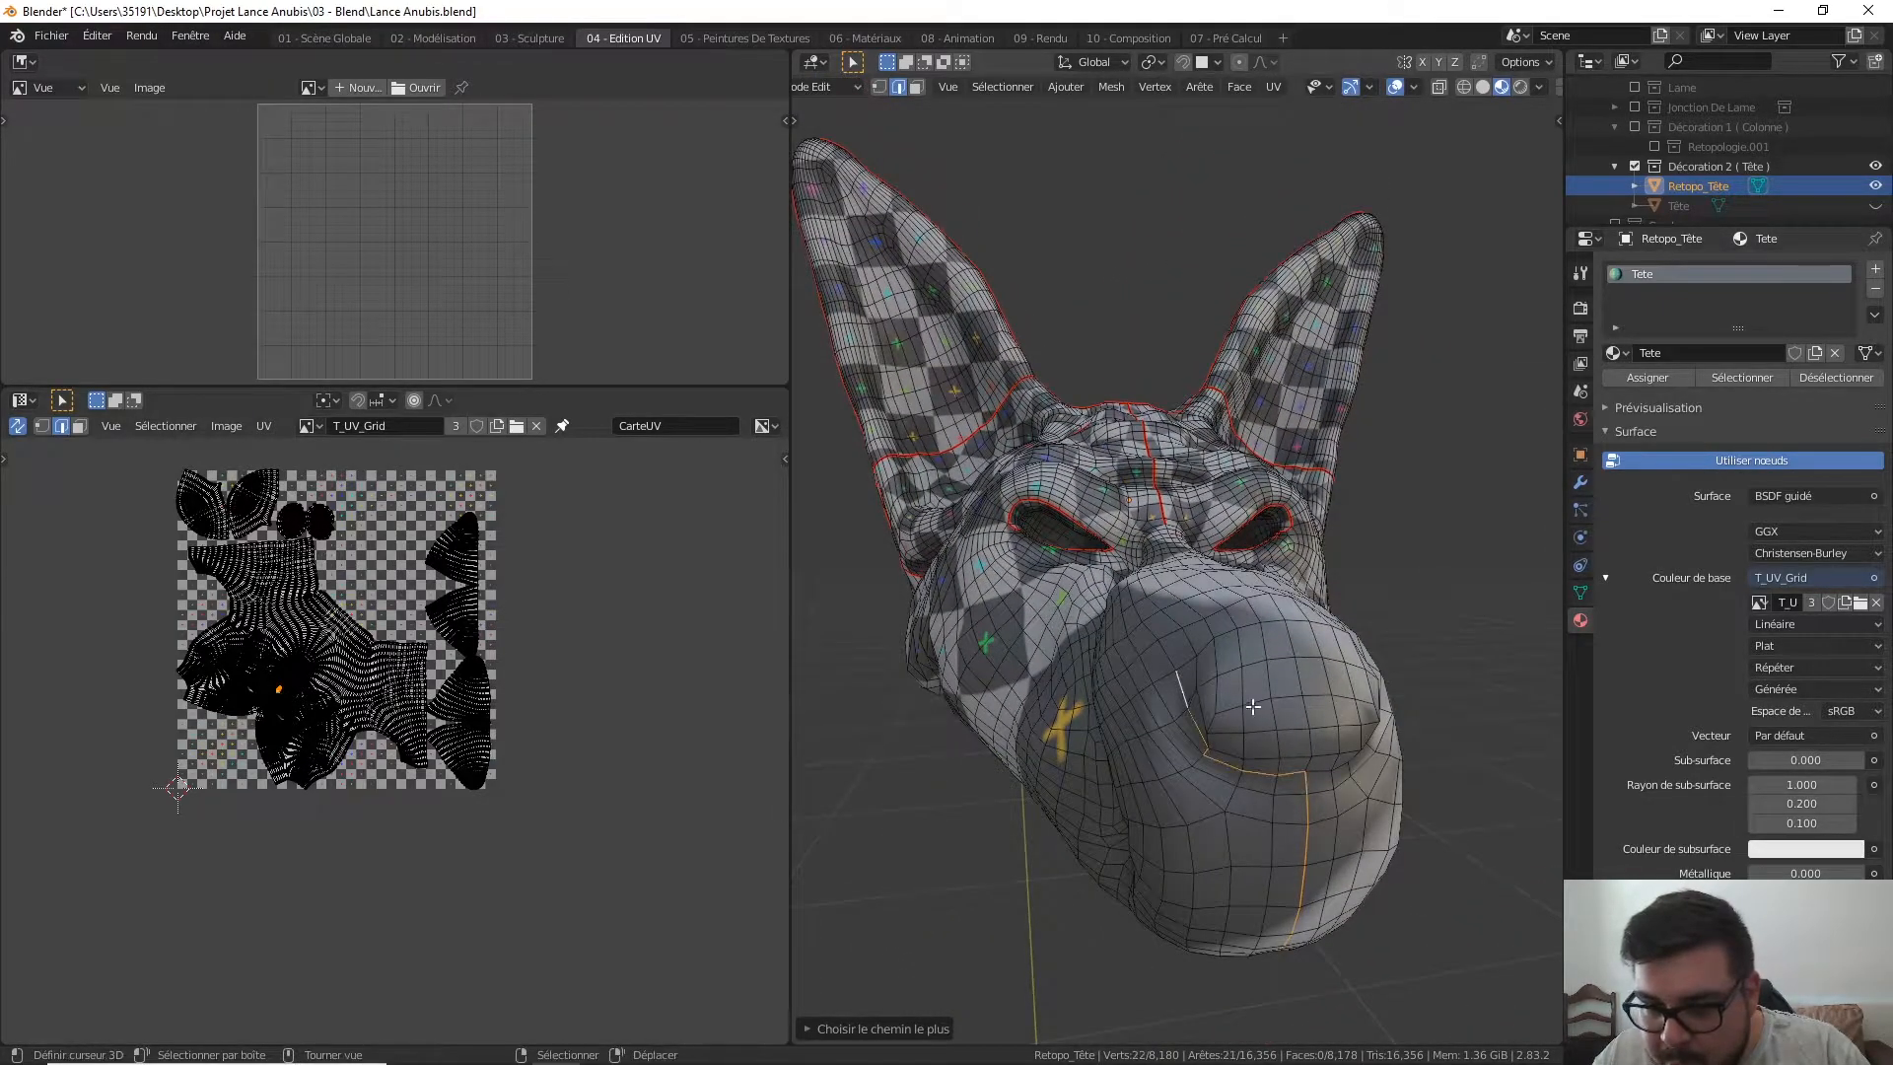
{"action": "key", "text": "ctrl+z"}
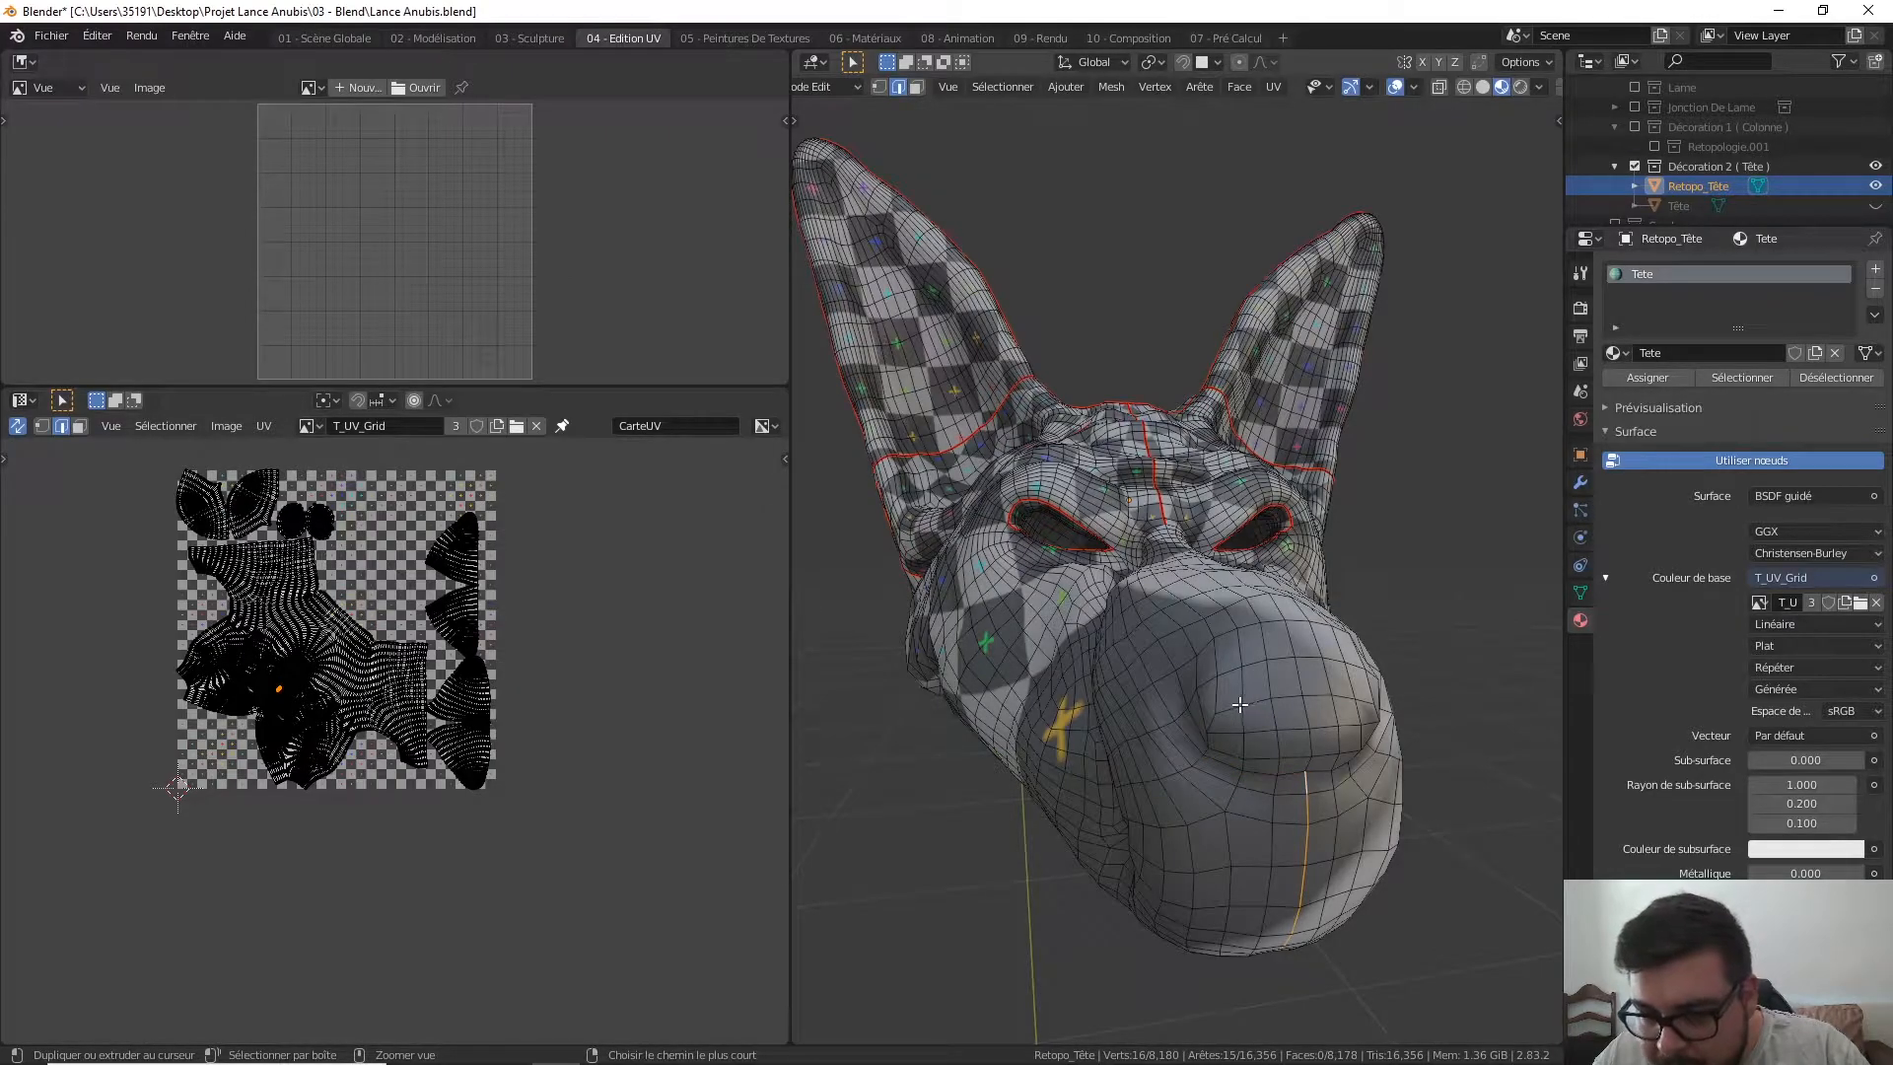
{"action": "right_click", "coordinate": [1153, 687], "text": "ctrl"}
{"action": "middle_click_drag", "start_coordinate": [1154, 687], "coordinate": [1298, 684]}
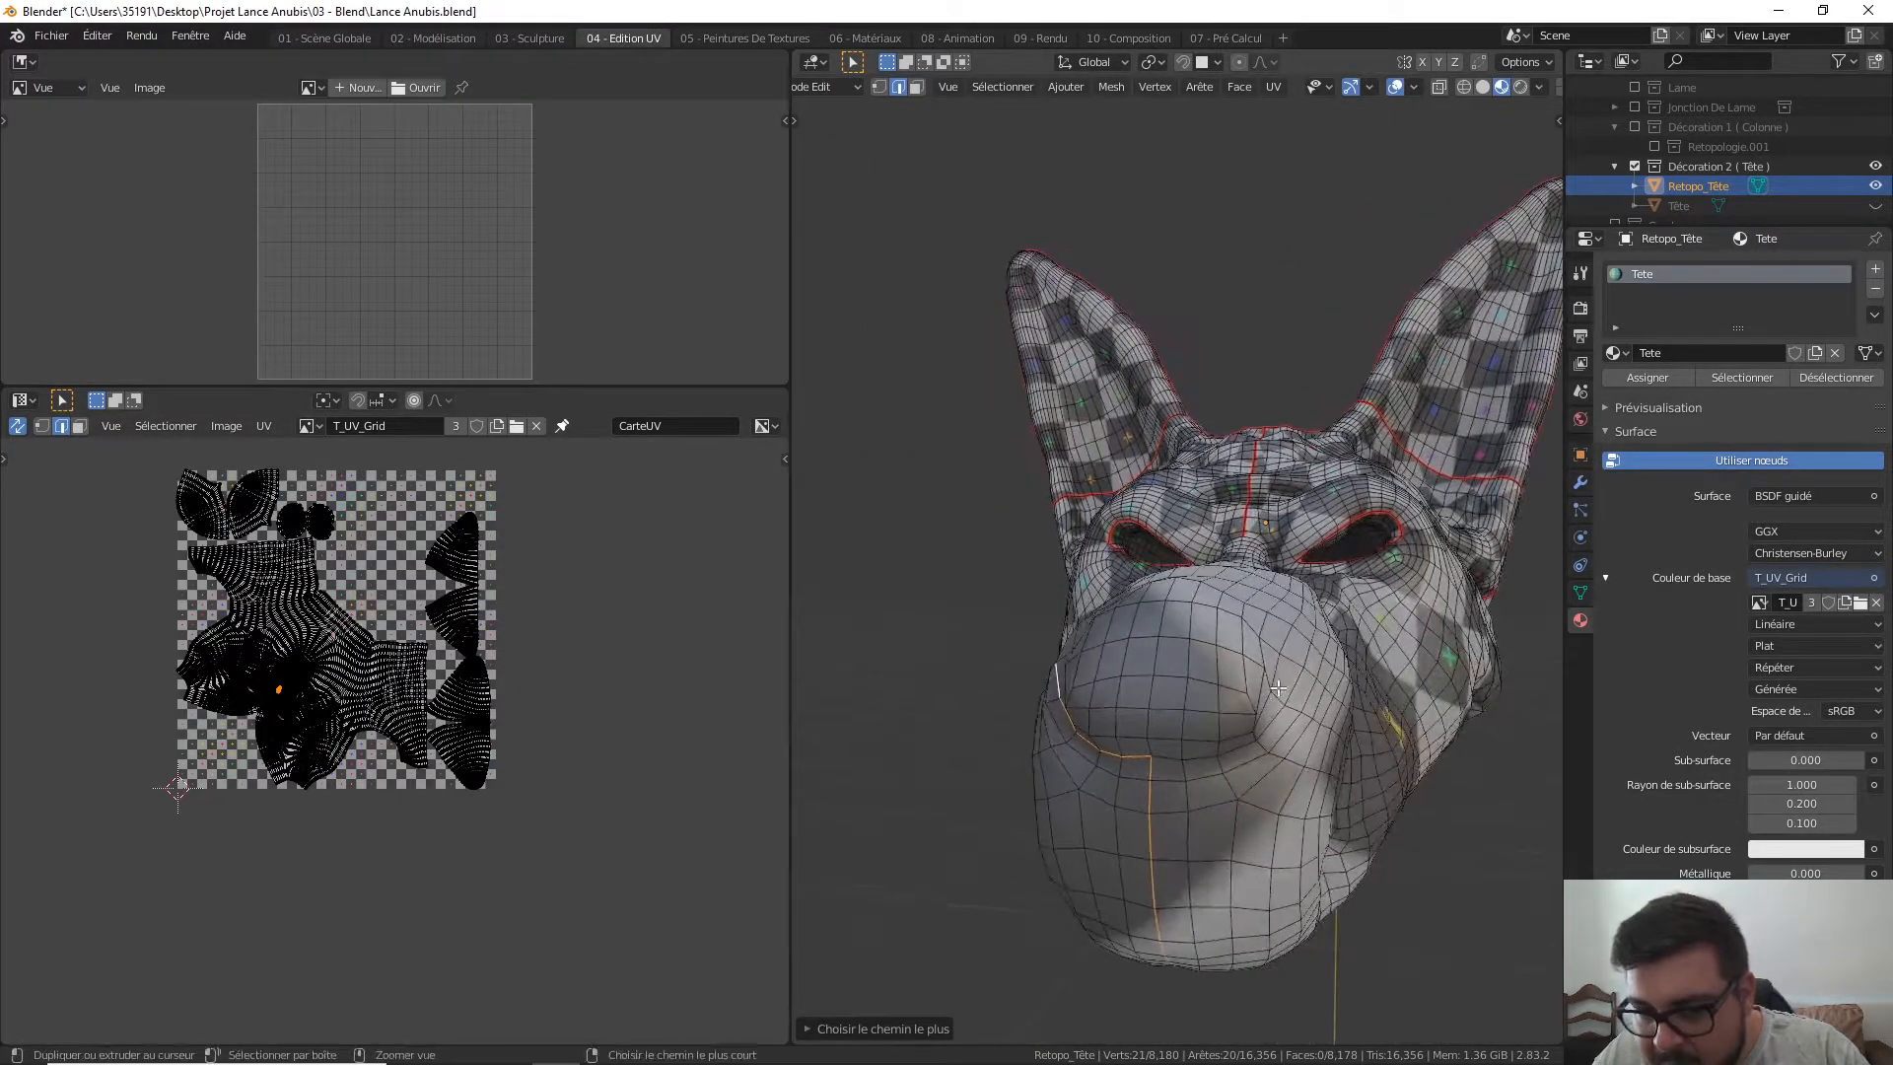
{"action": "right_click", "coordinate": [1269, 673]}
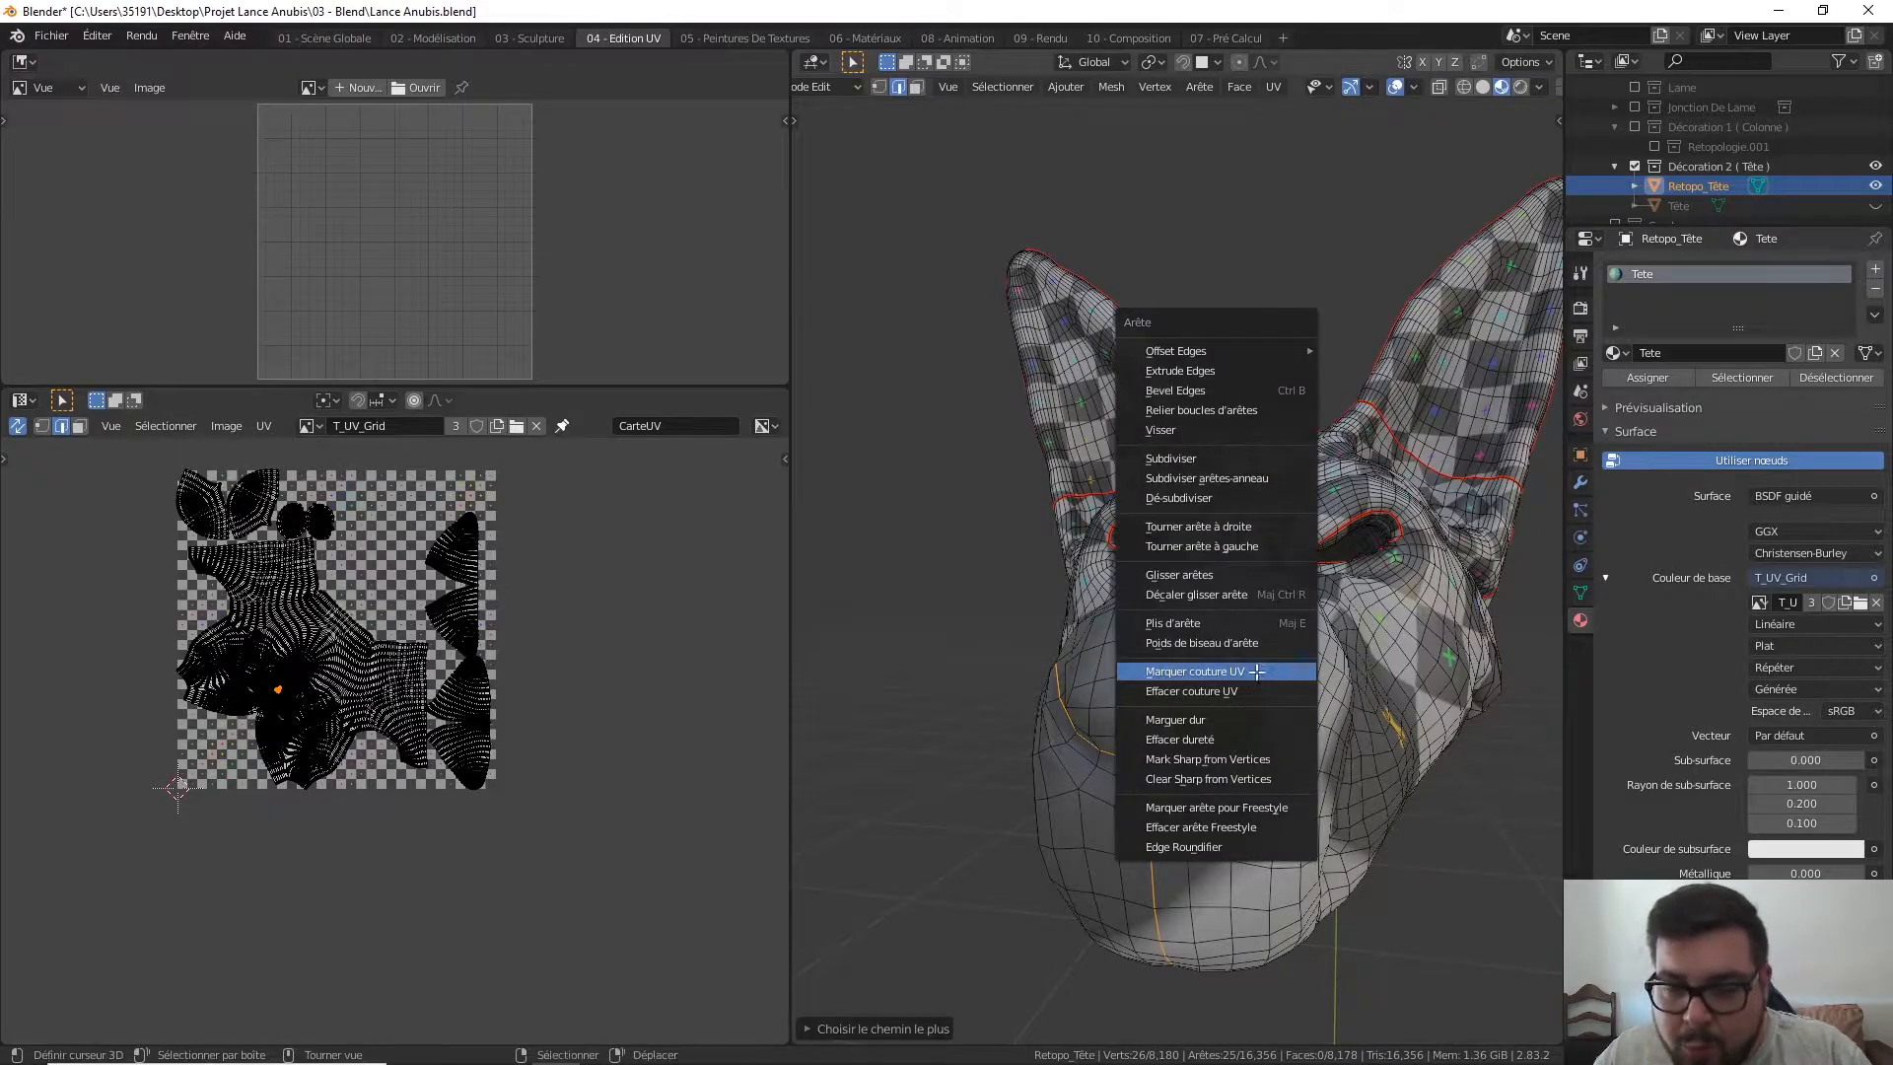
{"action": "left_click", "coordinate": [1256, 671]}
- Select the whole mesh, unwrap it with Déplier to apply the underside and nose seams, and clear the selection
{"action": "key", "text": "a"}
{"action": "left_click", "coordinate": [1252, 456]}
{"action": "key", "text": "u"}
{"action": "left_click", "coordinate": [1251, 440]}
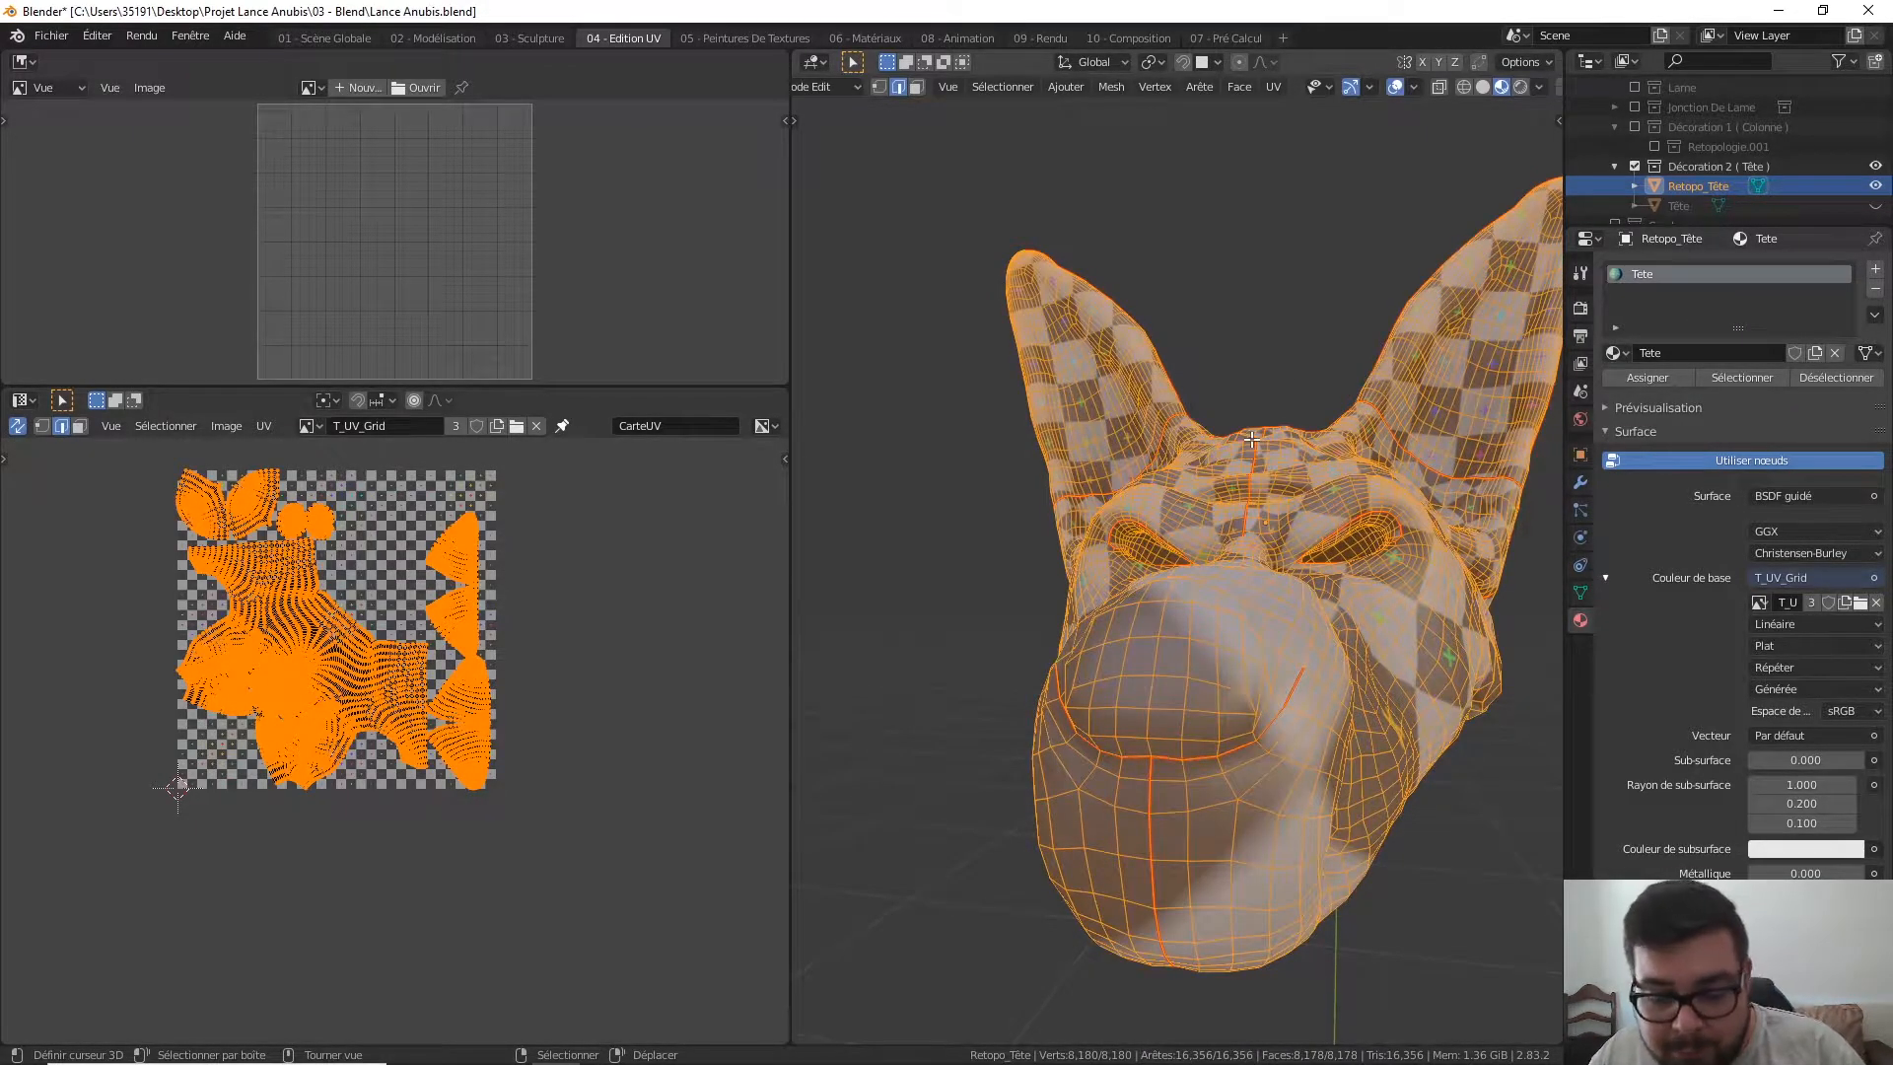
{"action": "key", "text": "u"}
{"action": "left_click", "coordinate": [1242, 437]}
{"action": "key", "text": "u"}
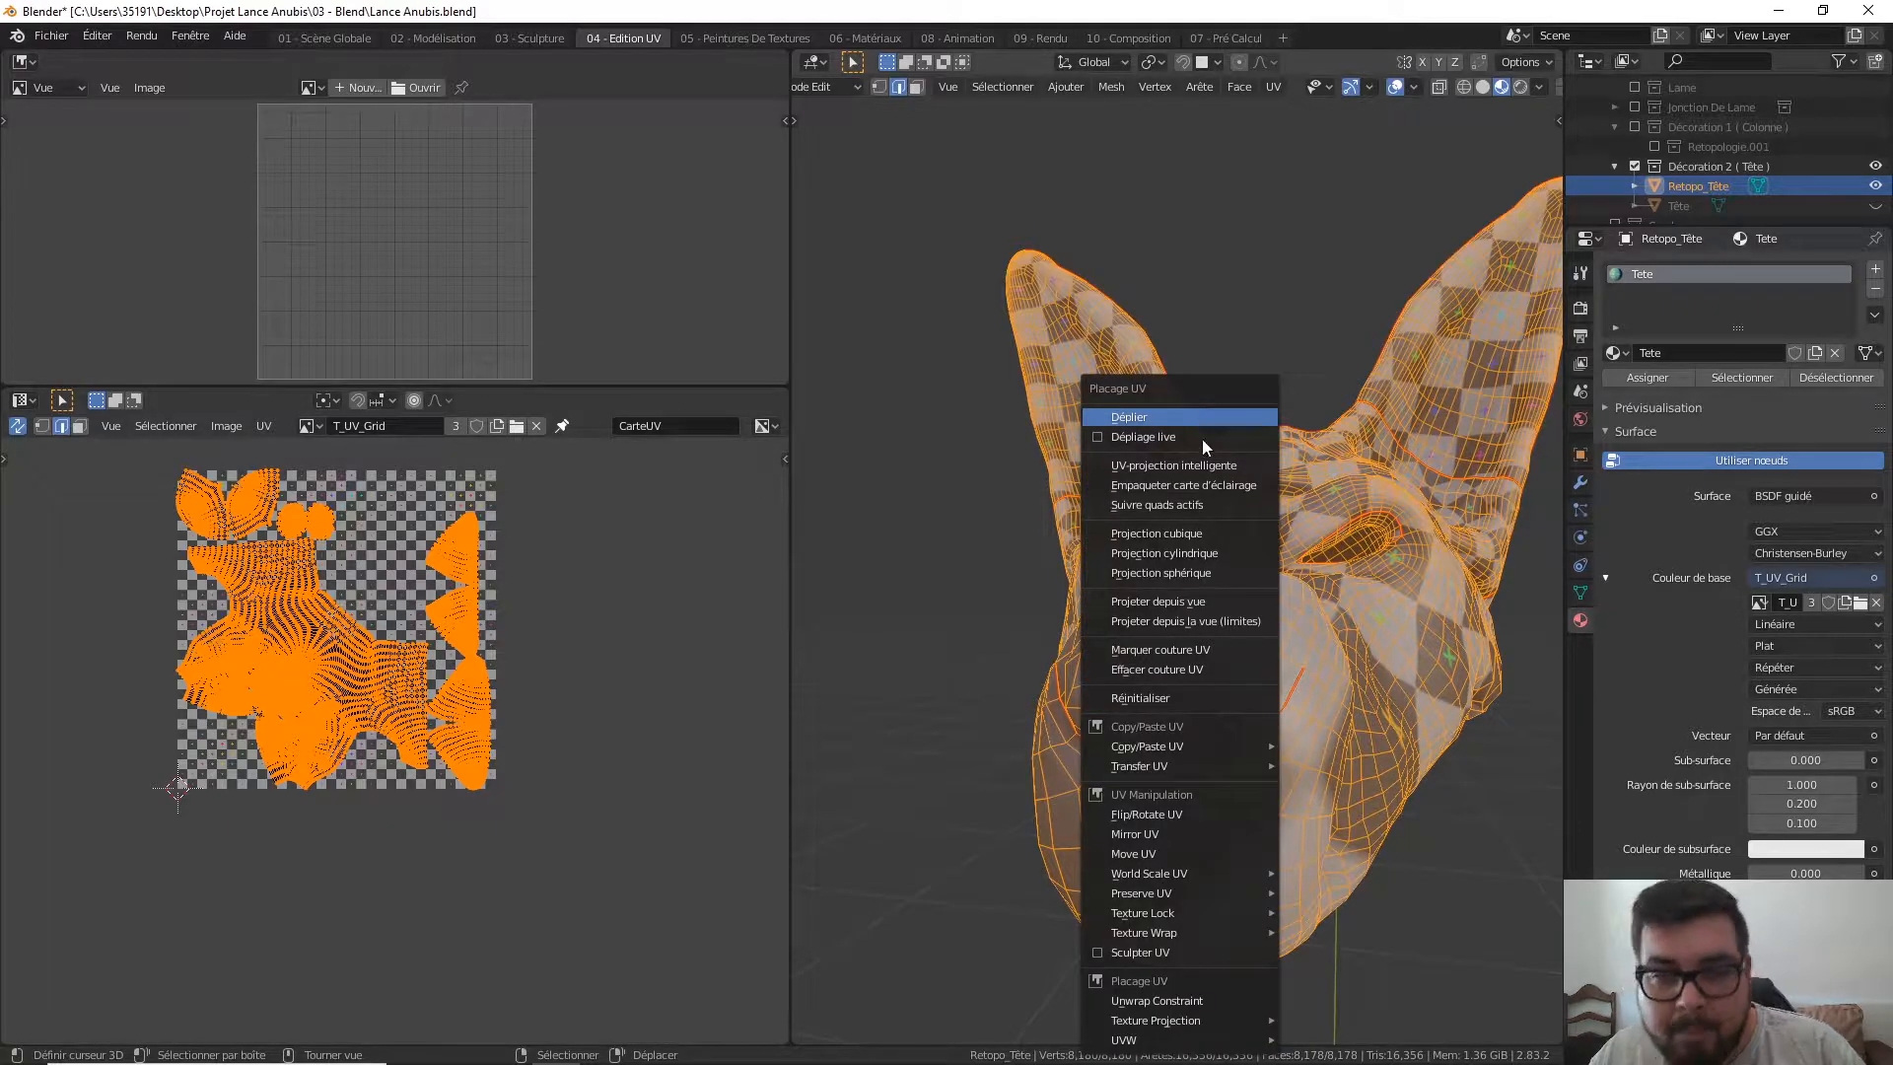
{"action": "left_click", "coordinate": [1201, 417]}
{"action": "key", "text": "a"}
{"action": "left_click", "coordinate": [1132, 542]}
- Mark a UV seam along the underside's midline, joining the rear of the oval seam to the transverse seam at the neck
{"action": "middle_click_drag", "start_coordinate": [1134, 552], "coordinate": [1158, 582]}
{"action": "scroll", "coordinate": [1157, 469], "scroll_direction": "up", "scroll_amount": 7}
{"action": "middle_click_drag", "start_coordinate": [1035, 302], "coordinate": [1153, 455], "text": "shift"}
{"action": "scroll", "coordinate": [1185, 532], "scroll_direction": "down", "scroll_amount": 5}
{"action": "middle_click_drag", "start_coordinate": [1281, 642], "coordinate": [1166, 755]}
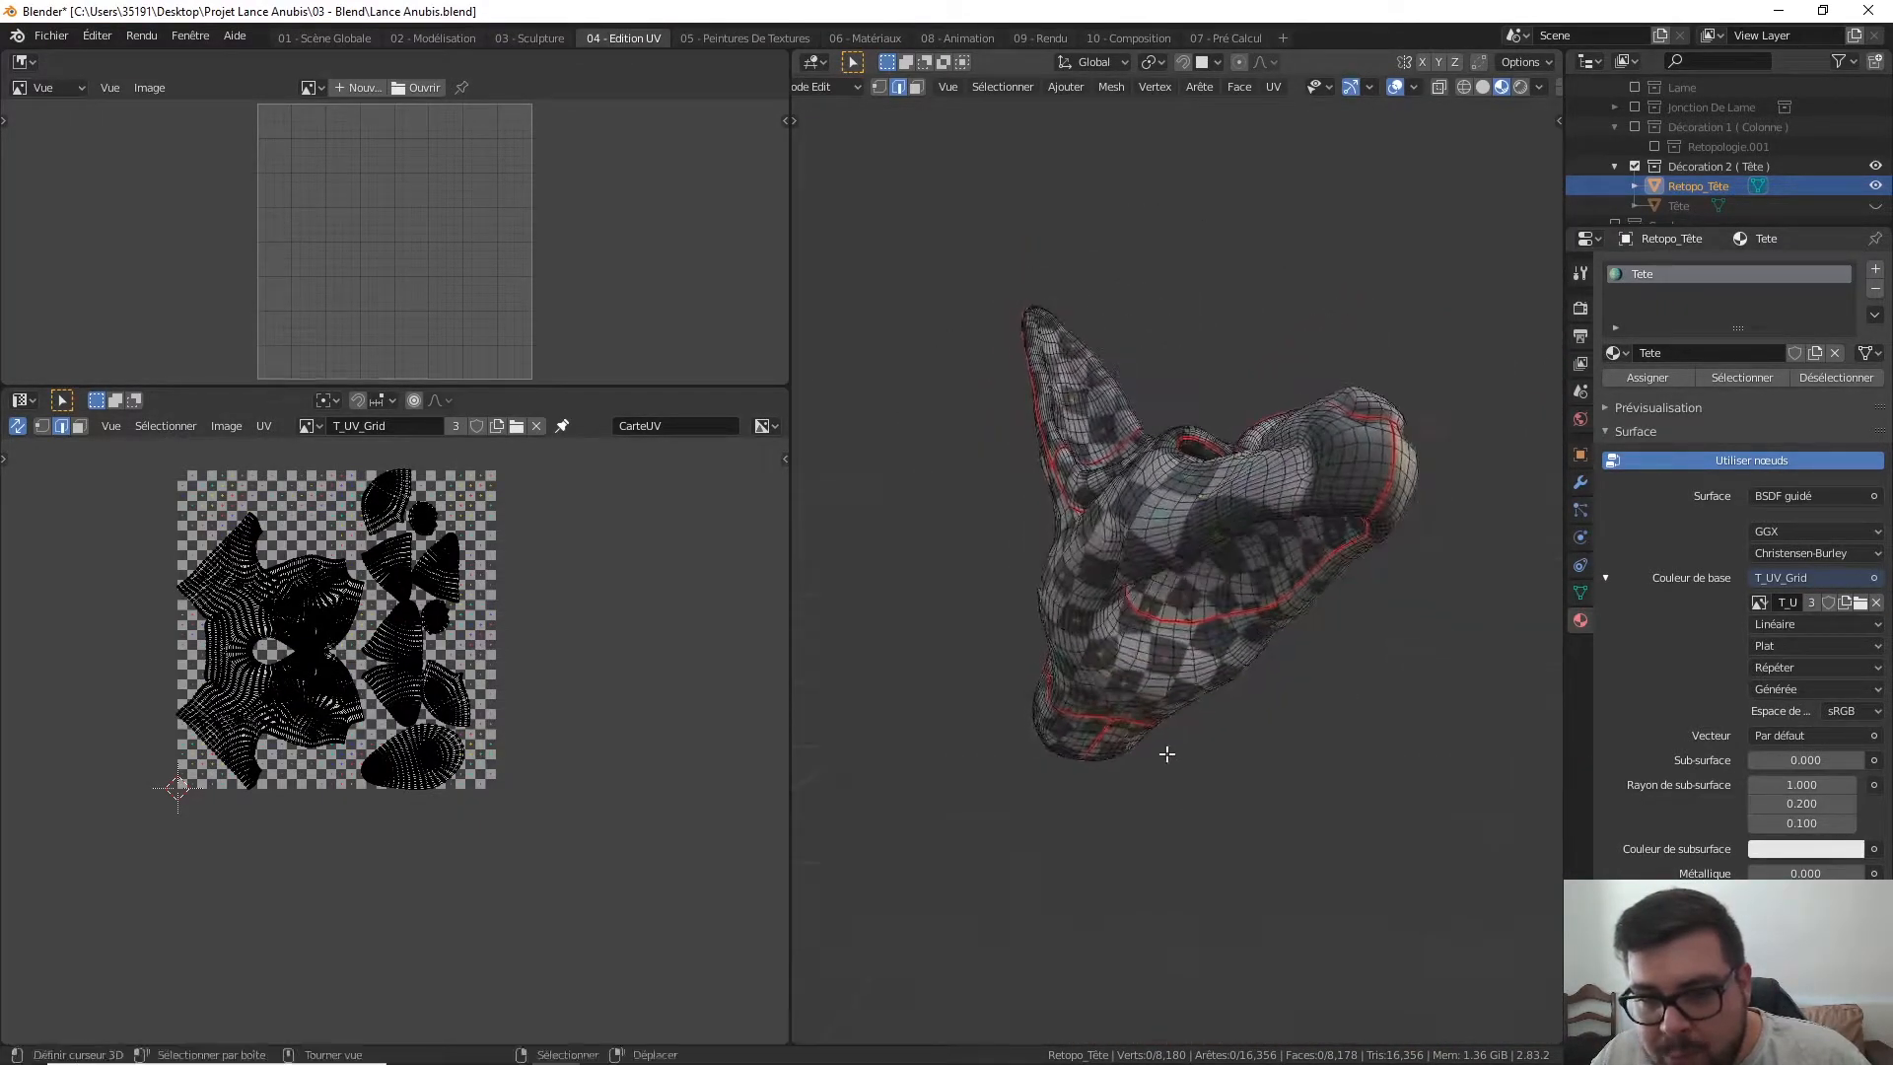
{"action": "scroll", "coordinate": [1203, 653], "scroll_direction": "up", "scroll_amount": 2}
{"action": "middle_click_drag", "start_coordinate": [1187, 649], "coordinate": [1160, 847]}
{"action": "left_click", "coordinate": [1156, 845], "text": "ctrl"}
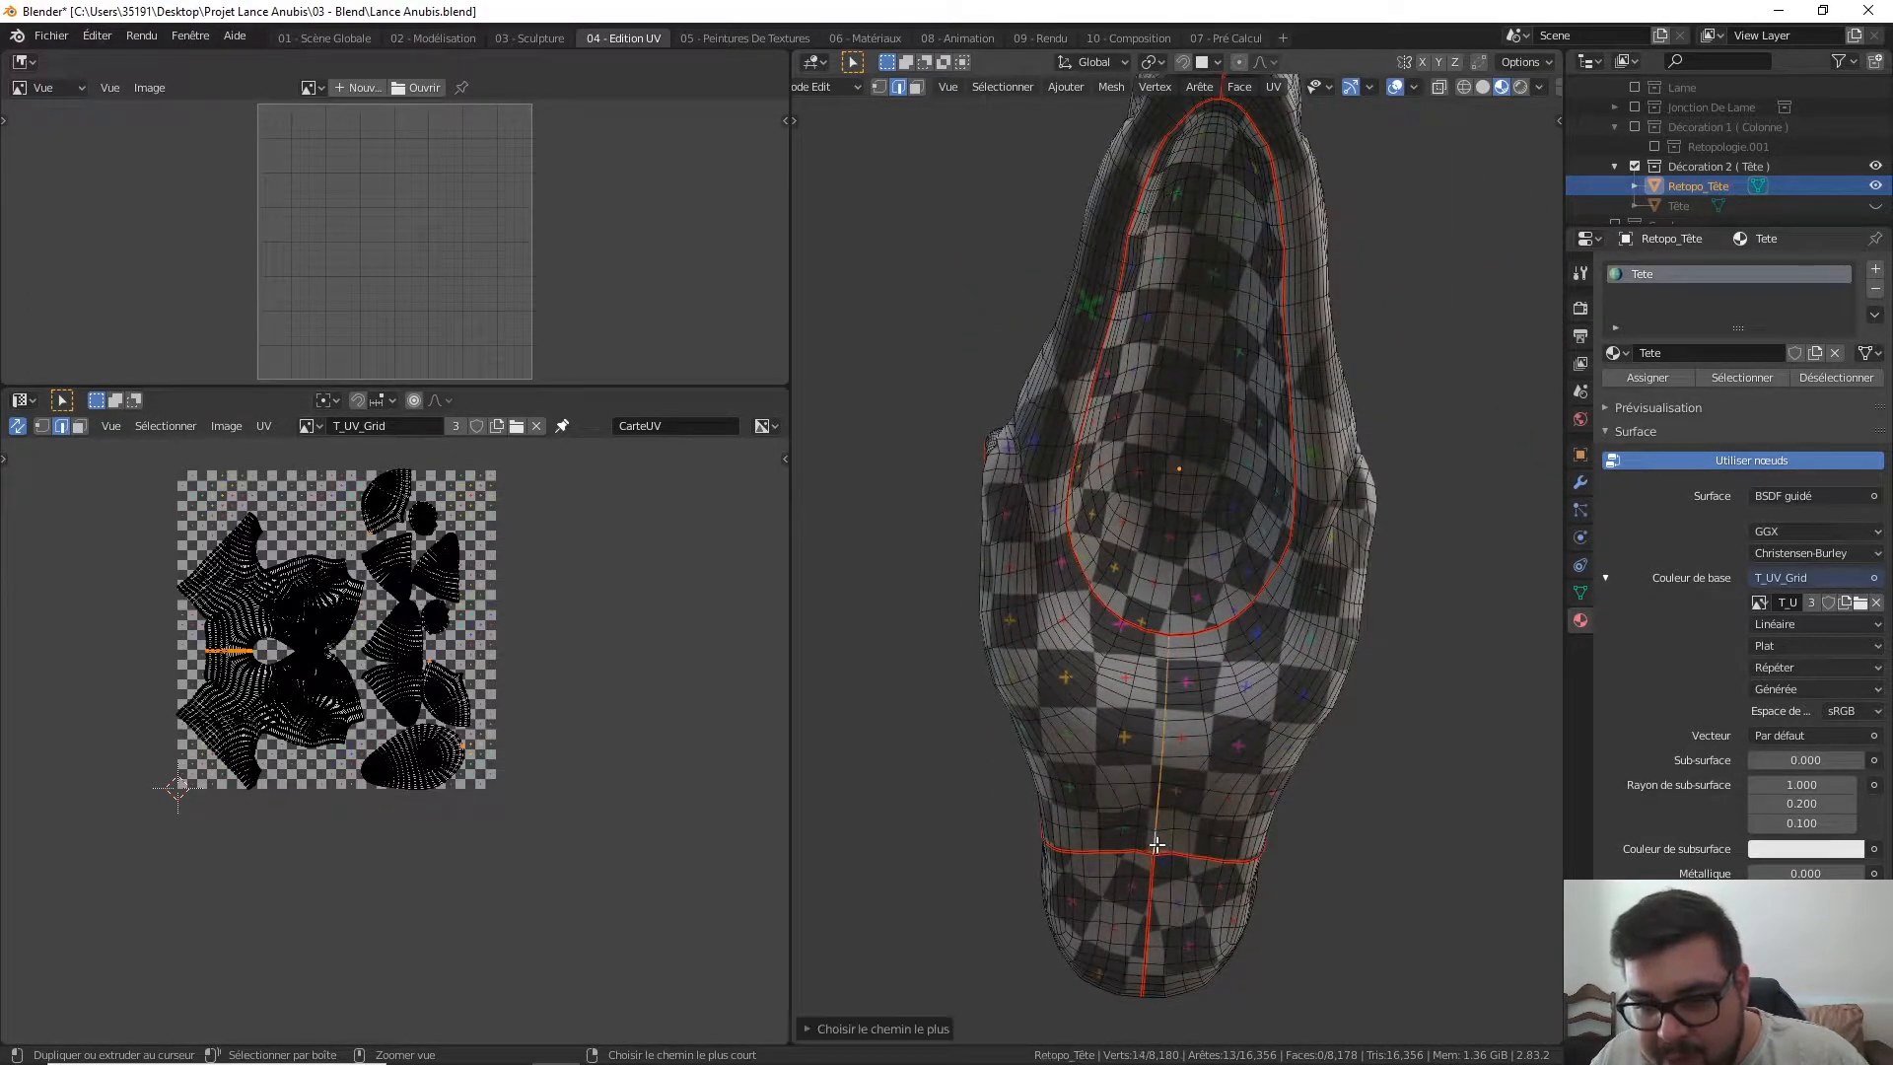
{"action": "key", "text": "ctrl+e"}
{"action": "left_click", "coordinate": [1167, 831]}
{"action": "key", "text": "a"}
{"action": "left_click", "coordinate": [1179, 716]}
- Unwrap the entire mesh again with Déplier to apply the midline seam, then deselect it and inspect the checker pattern around the head
{"action": "key", "text": "a"}
{"action": "left_click", "coordinate": [1183, 634]}
{"action": "key", "text": "u"}
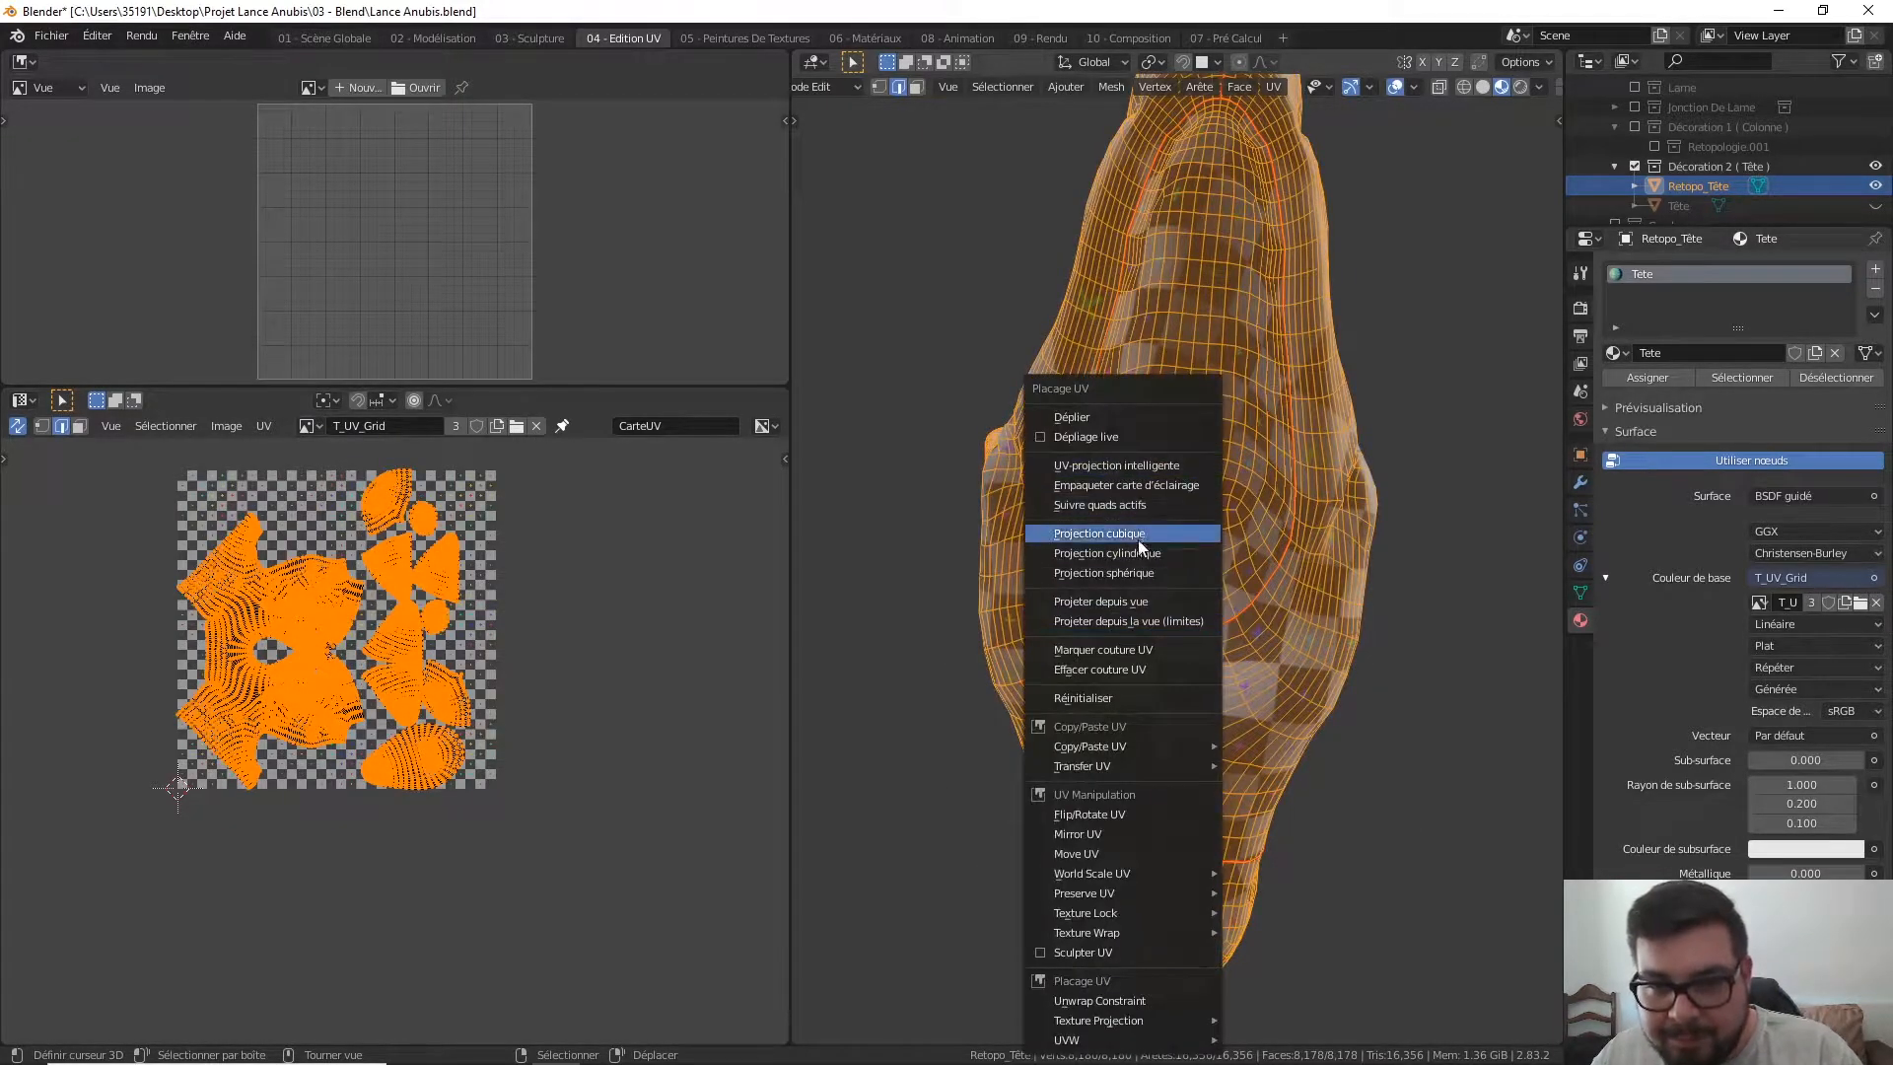
{"action": "key", "text": "Return"}
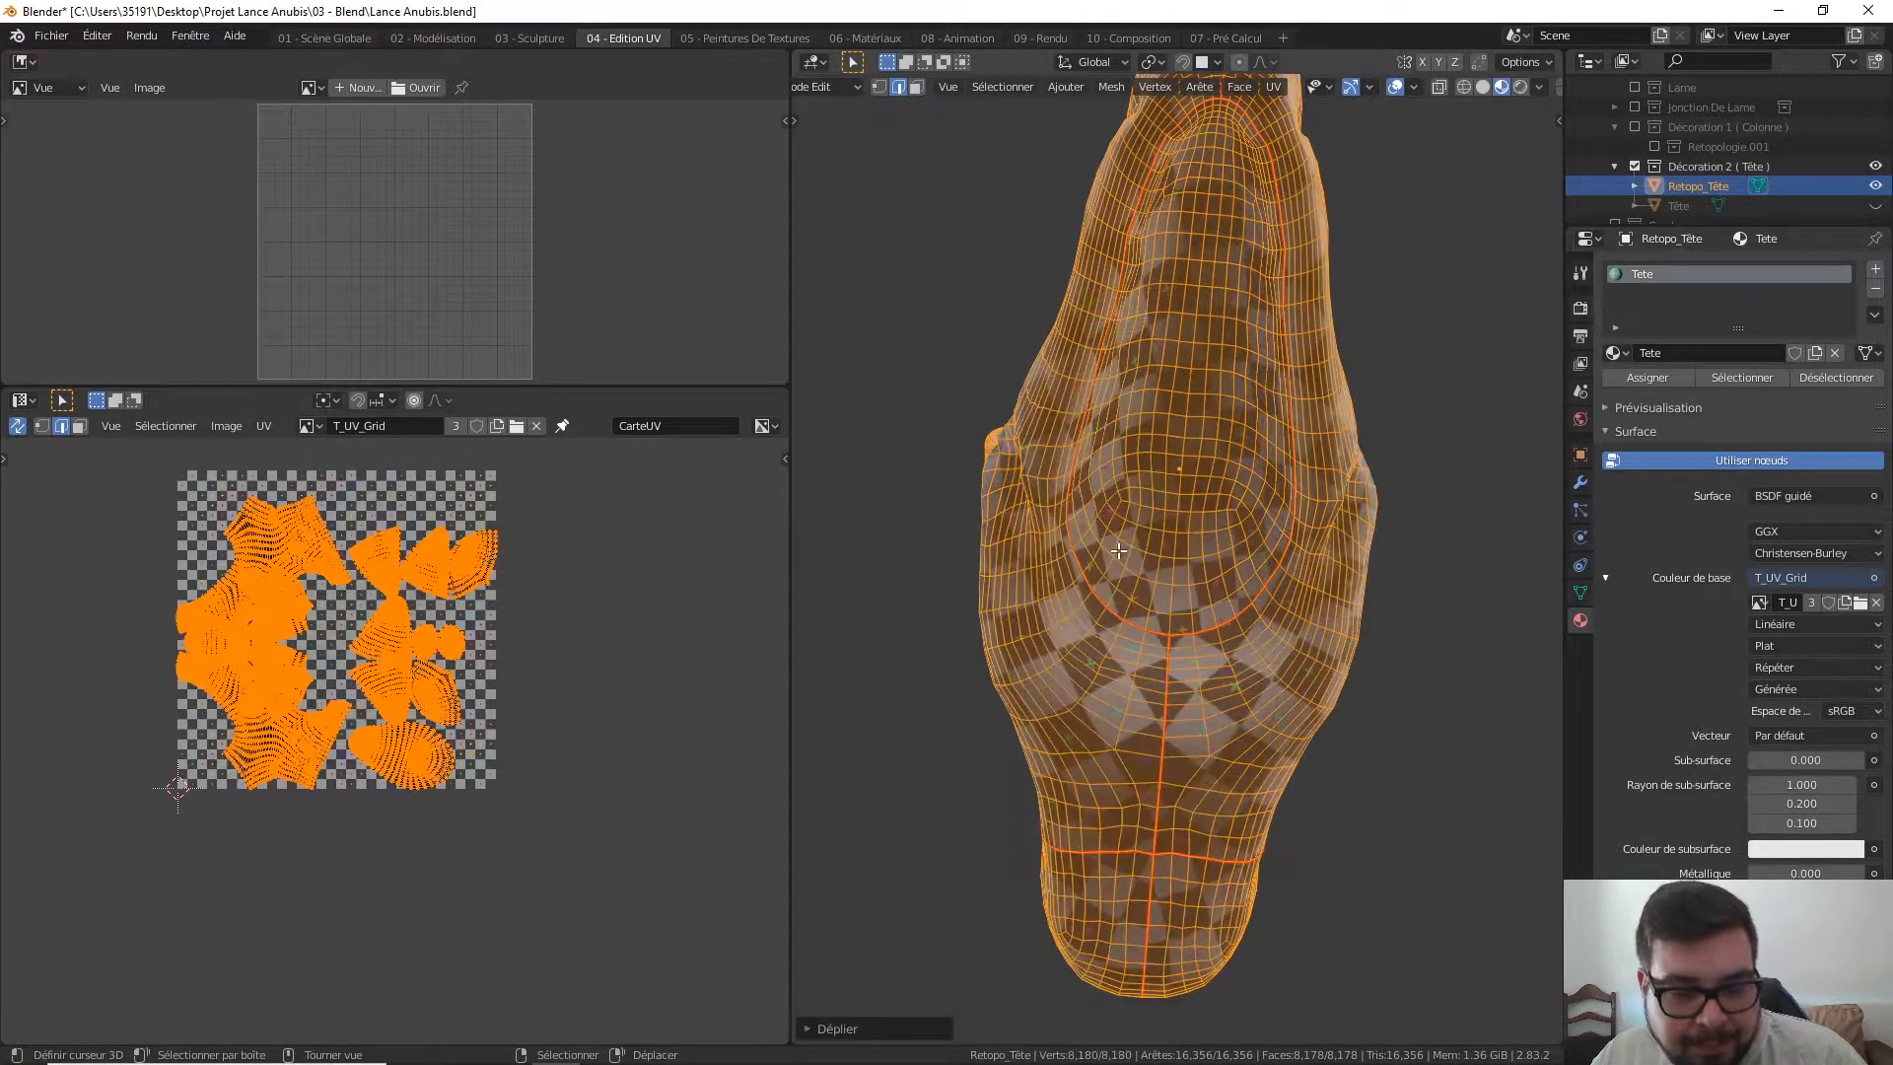
{"action": "key", "text": "a"}
{"action": "left_click", "coordinate": [1223, 512]}
{"action": "middle_click_drag", "start_coordinate": [1222, 511], "coordinate": [1367, 615]}
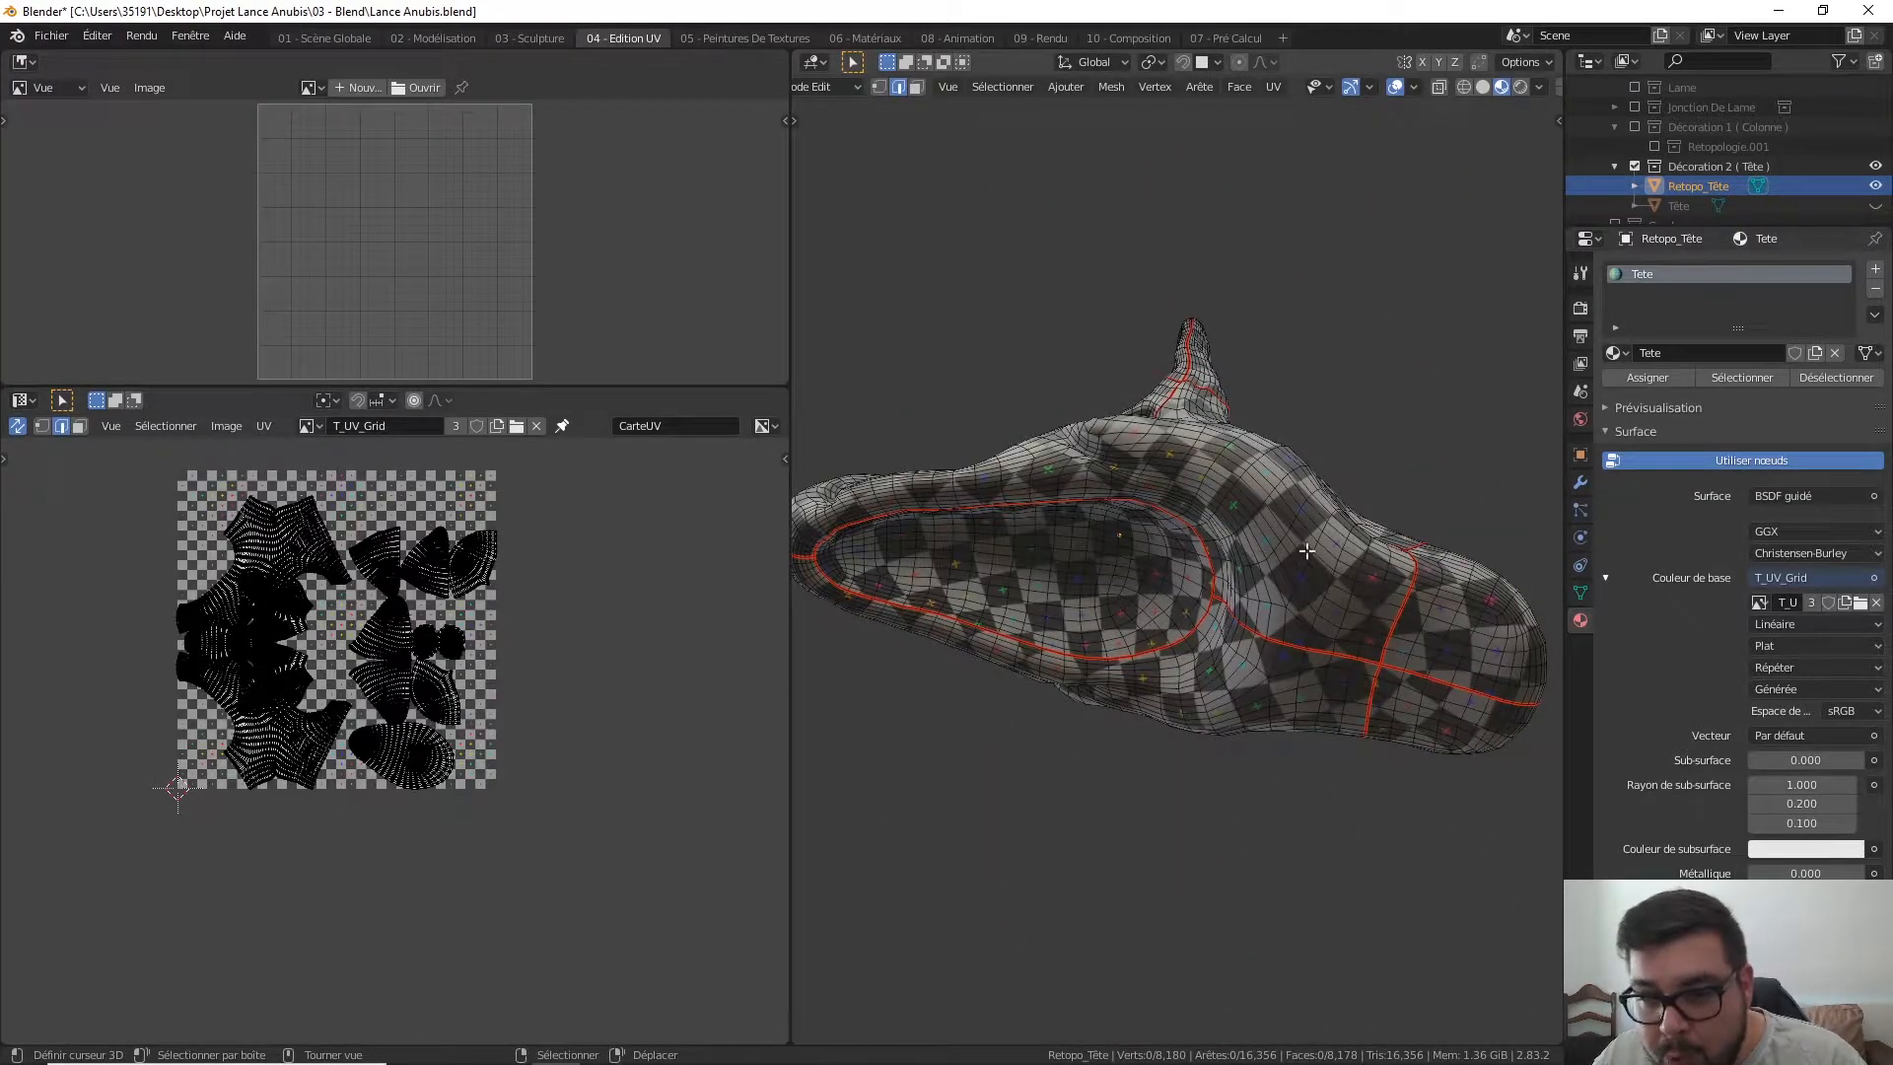
{"action": "middle_click_drag", "start_coordinate": [967, 498], "coordinate": [958, 558]}
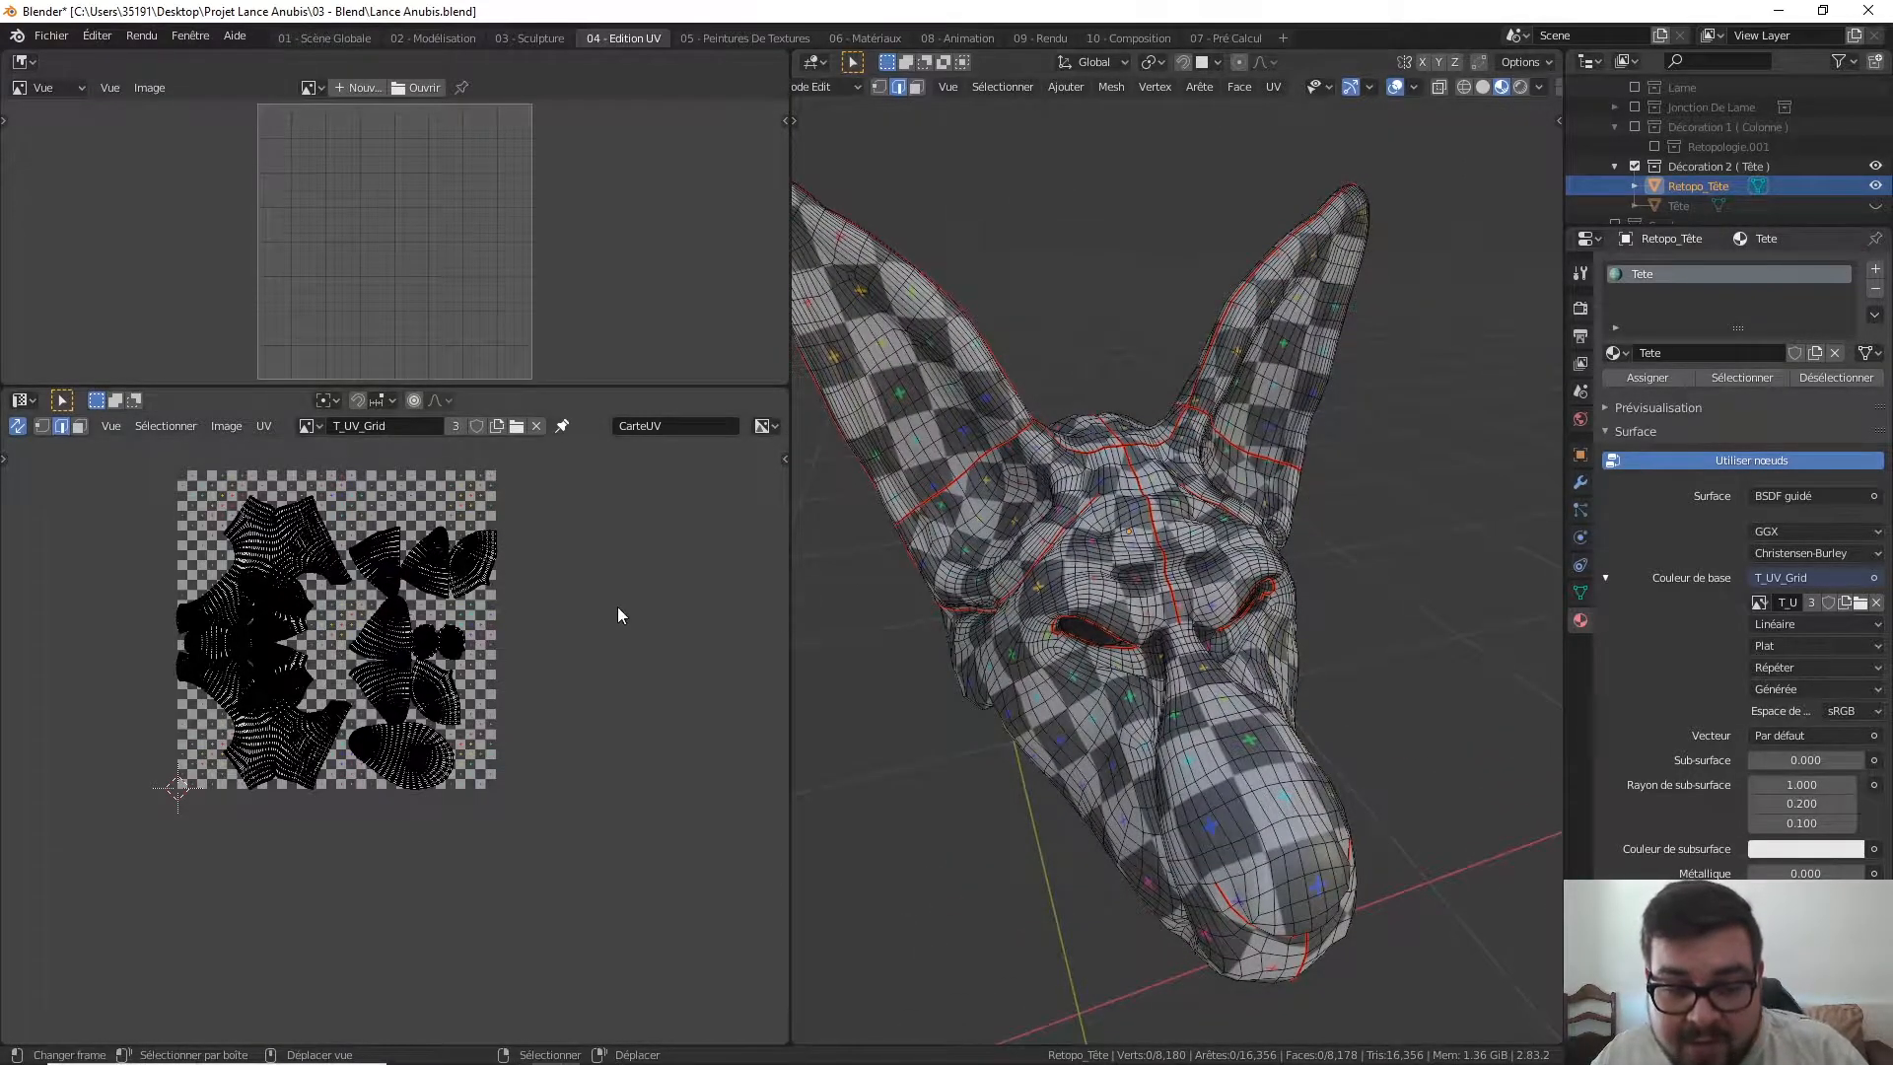
- Switch the generated T_UV_Grid image to the Grille couleur type
{"action": "key", "text": "n"}
{"action": "left_click", "coordinate": [710, 642]}
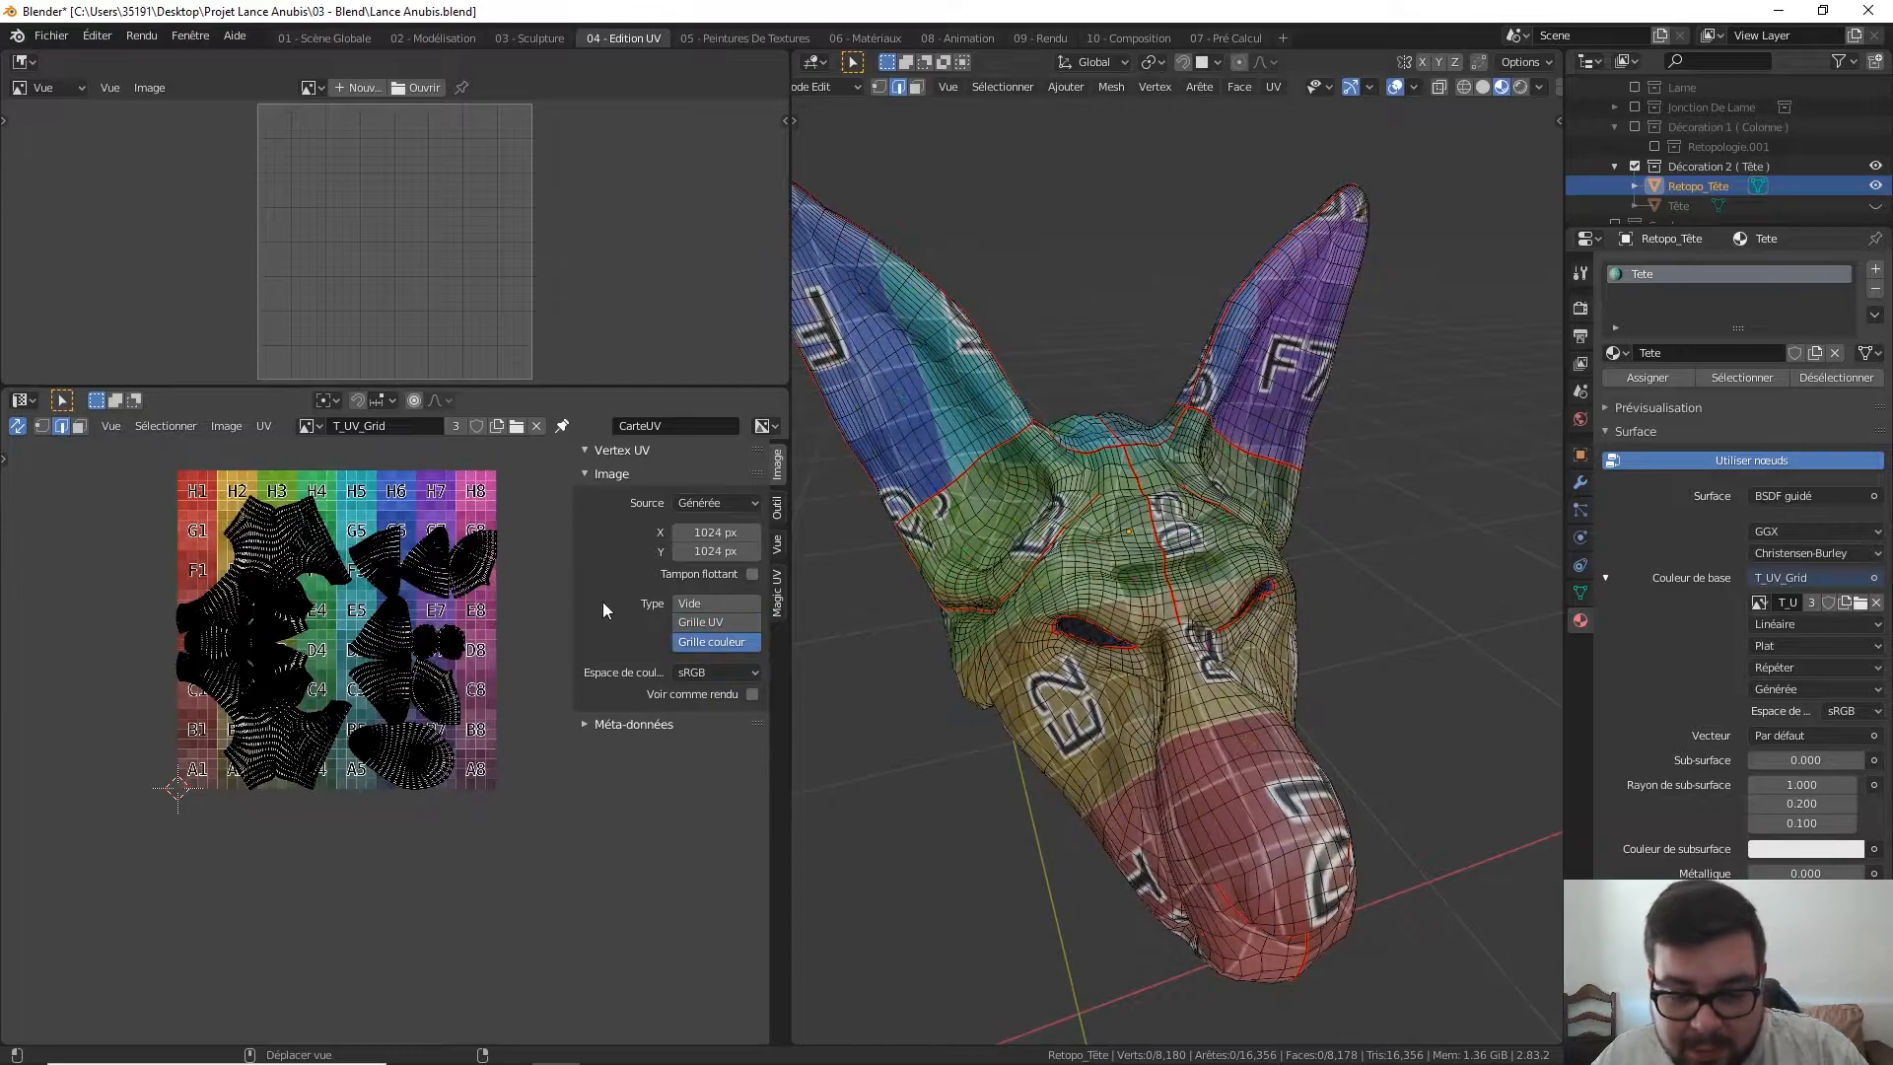